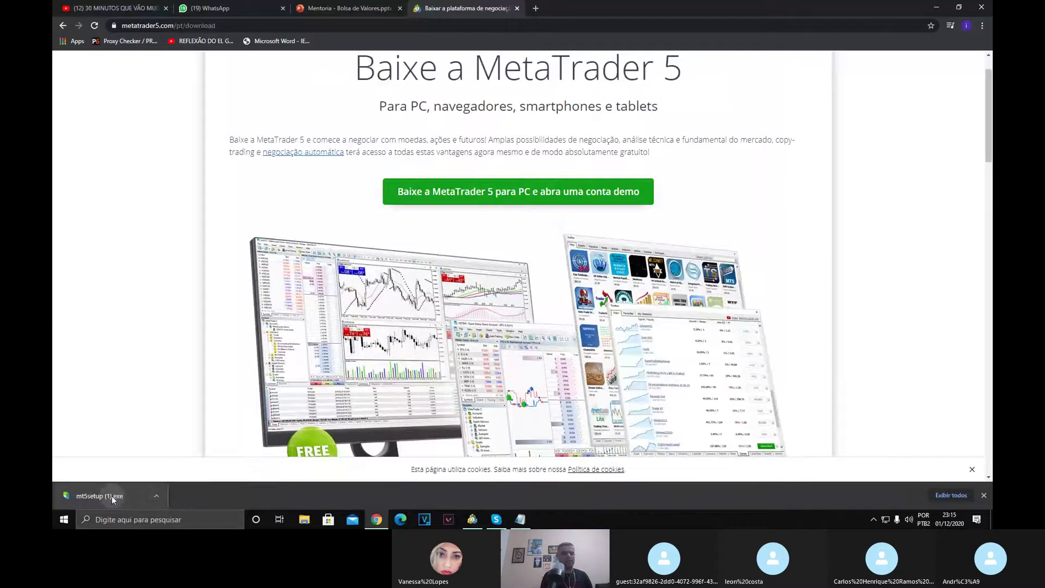
Run mt5setup (1).exe from Chrome's download bar and approve the User Account Control prompt.
left_click(112, 495)
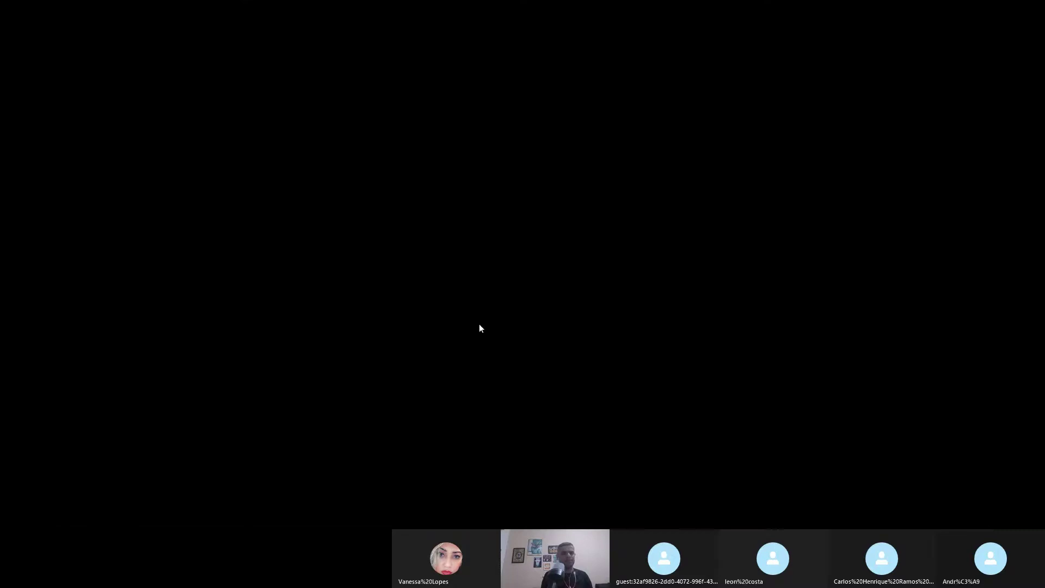
left_click(479, 325)
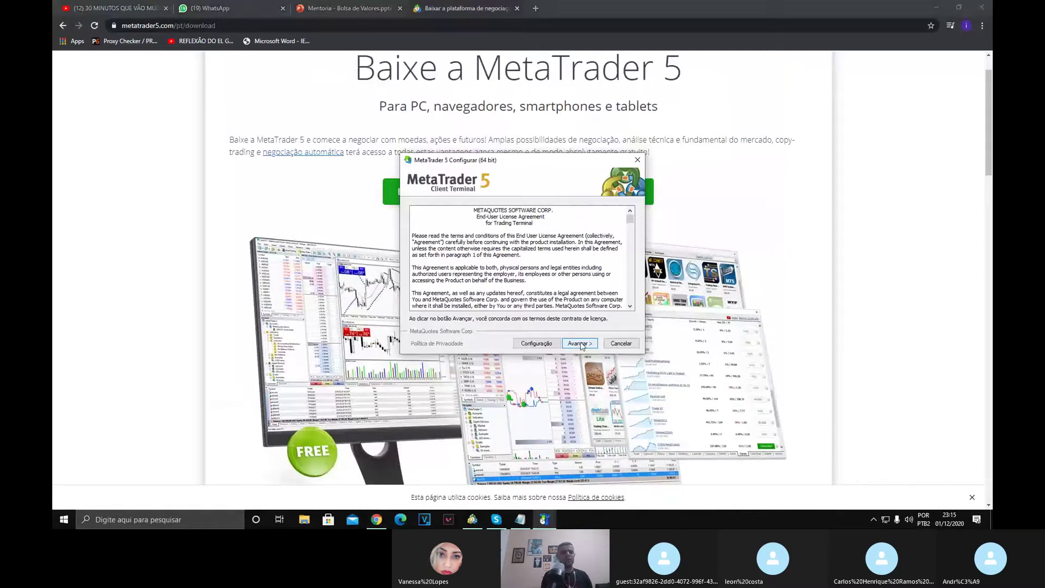
Accept the licence with Avançar, install MetaTrader 5, and finish with Concluir.
left_click(580, 344)
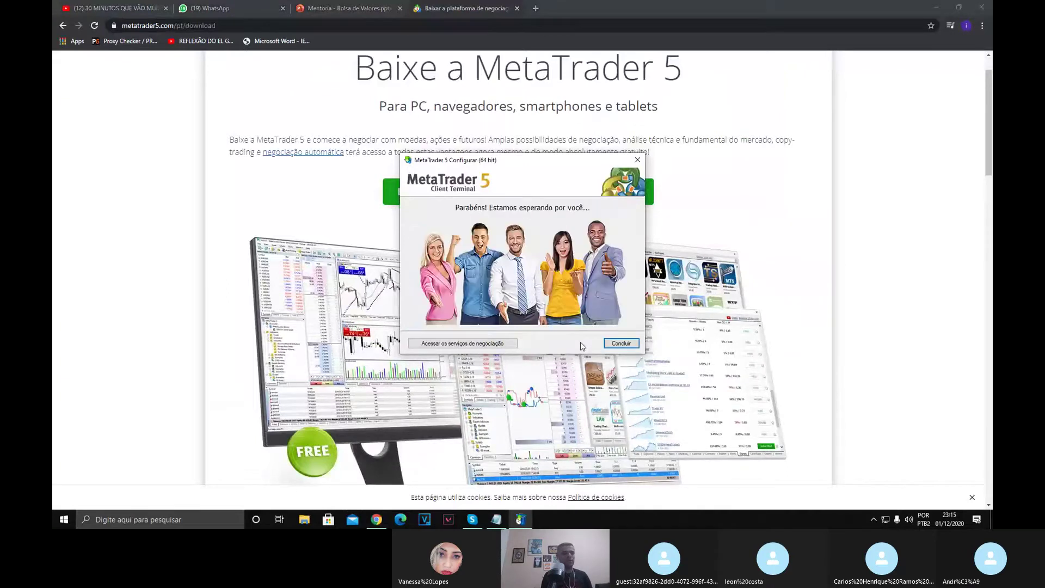
left_click(611, 343)
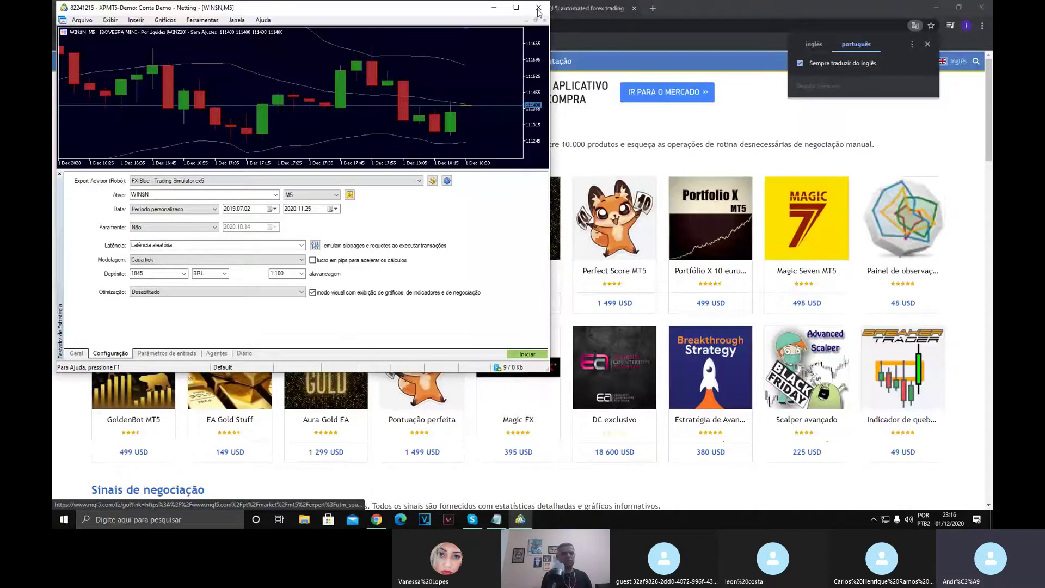
Maximize and close the new MetaTrader 5 terminal, then minimize Chrome.
left_click(514, 8)
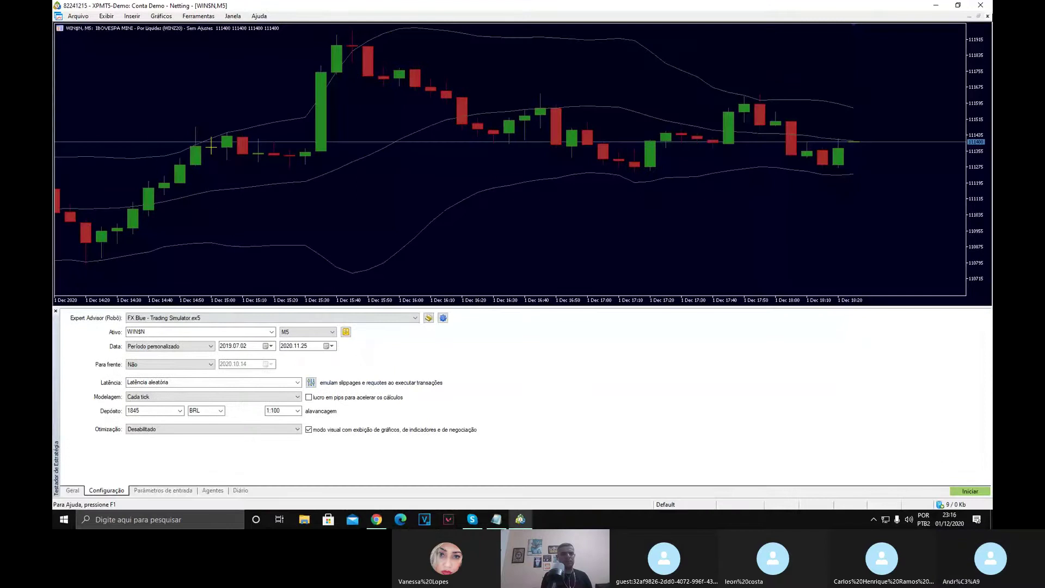
left_click(978, 6)
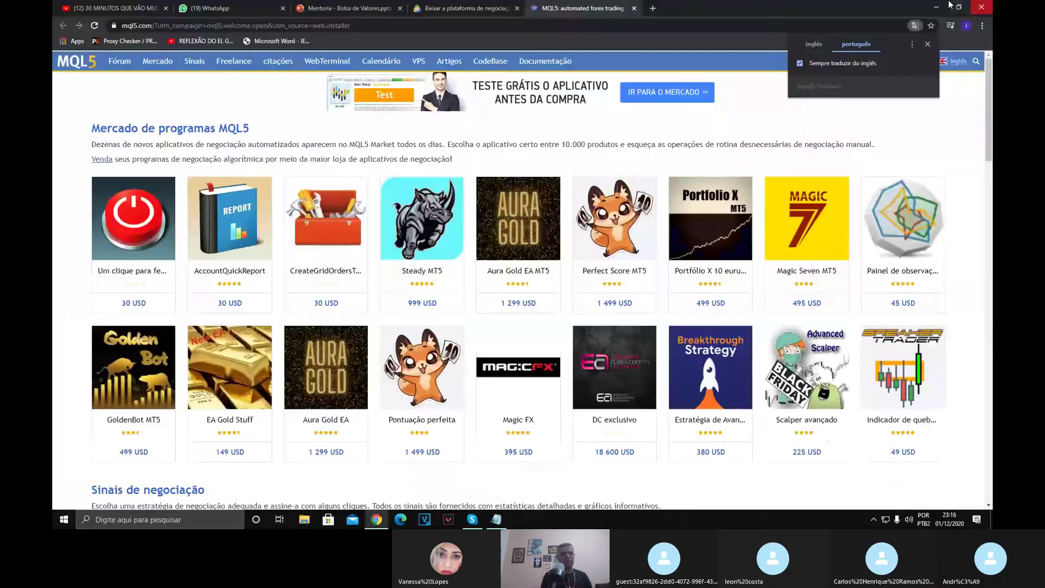
left_click(946, 6)
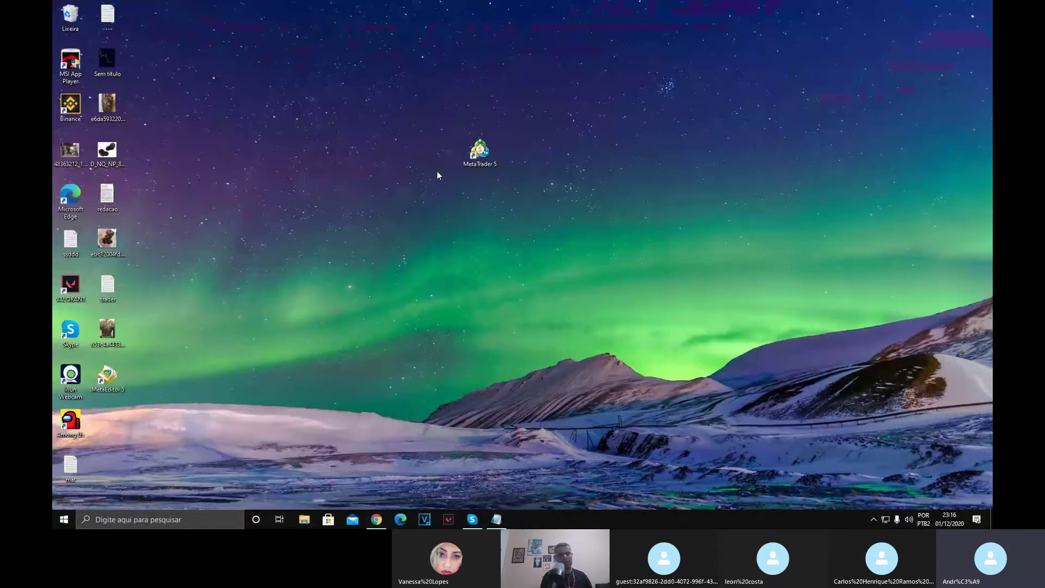
Delete the MetaEditor 5 desktop shortcut with Excluir and refresh the desktop.
right_click(104, 378)
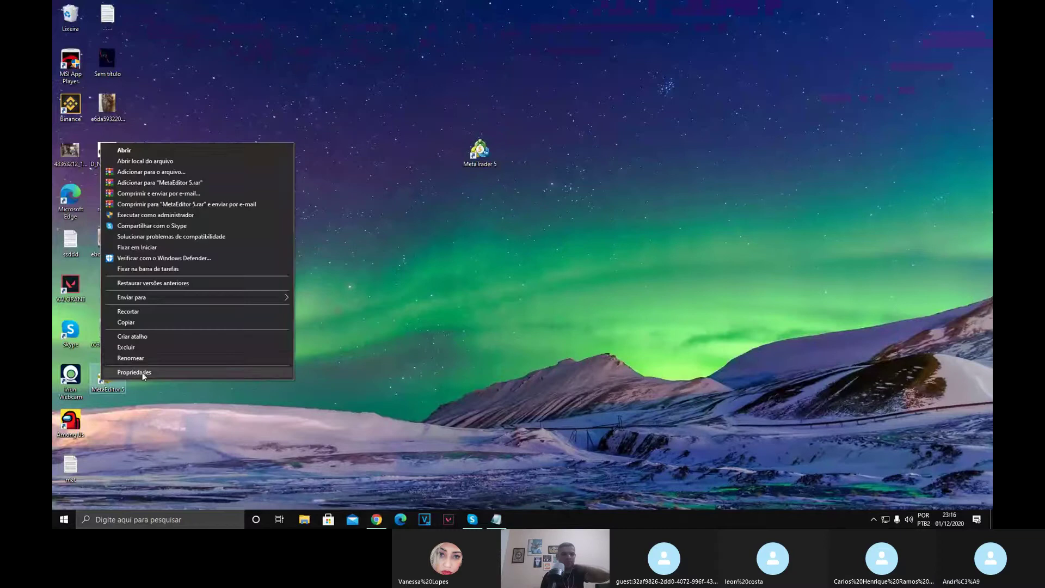
left_click(126, 347)
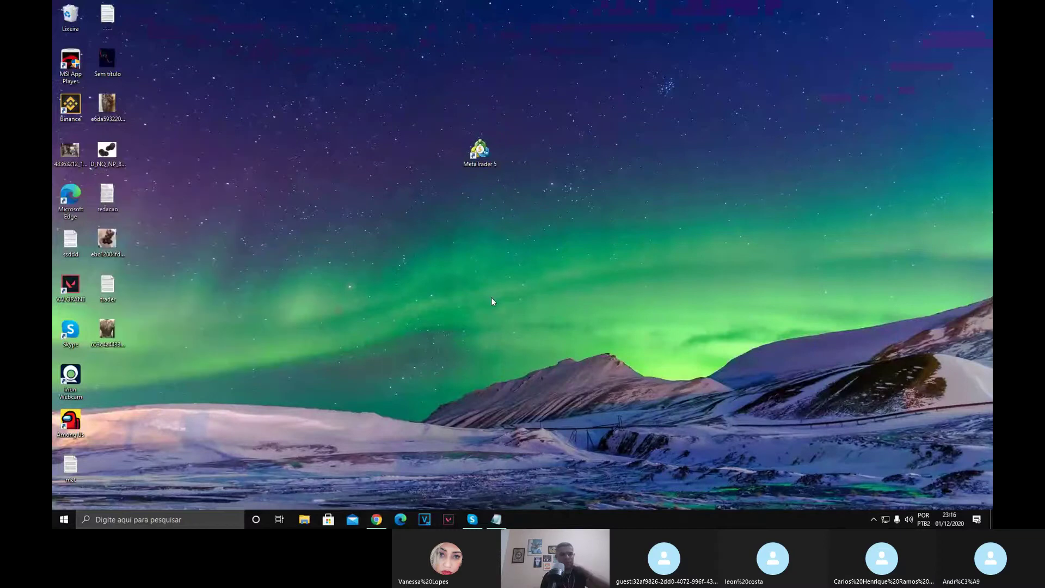
right_click(366, 271)
left_click(380, 293)
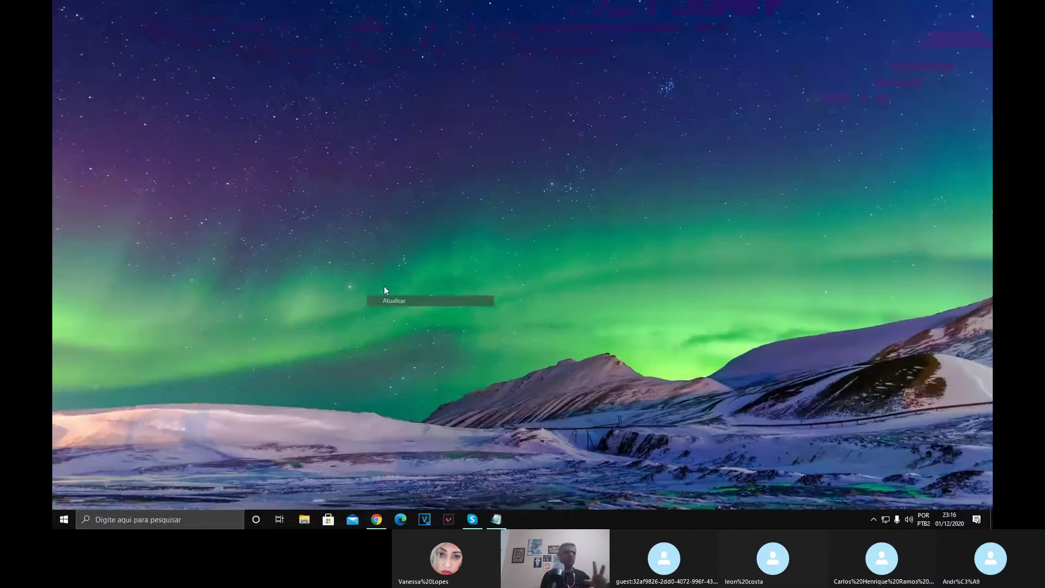
right_click(386, 289)
left_click(376, 297)
Select the MetaTrader 5 shortcut and refresh the desktop icons with F5.
left_click(479, 151)
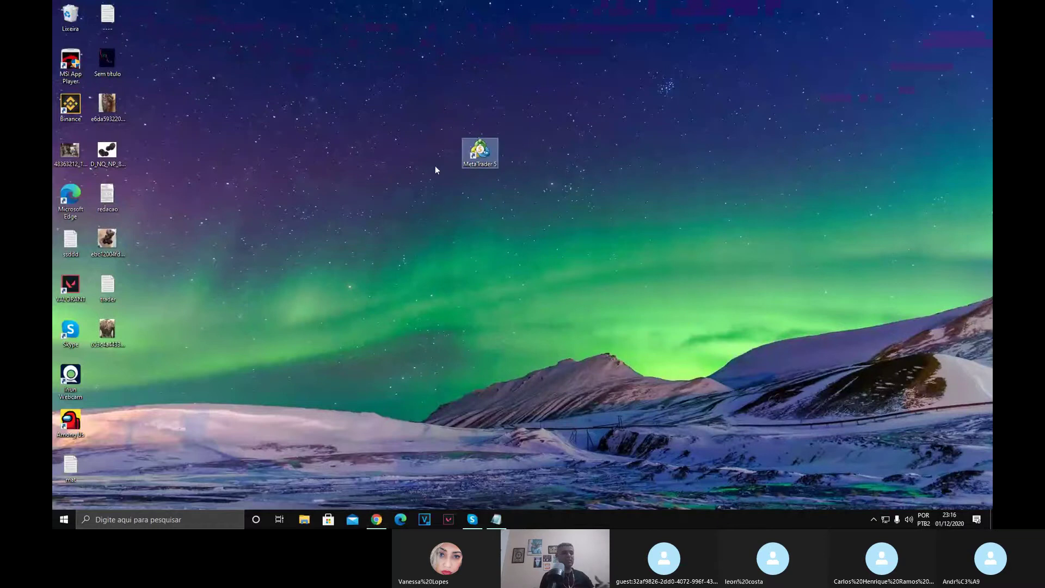
left_click(617, 227)
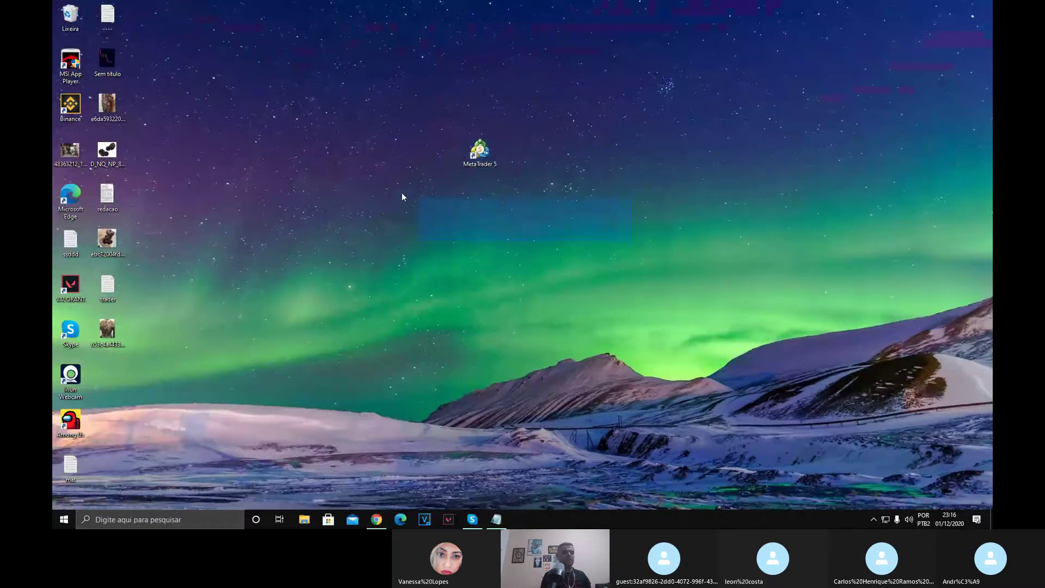
left_click_drag(370, 103, 574, 230)
left_click_drag(639, 245, 432, 88)
right_click(485, 149)
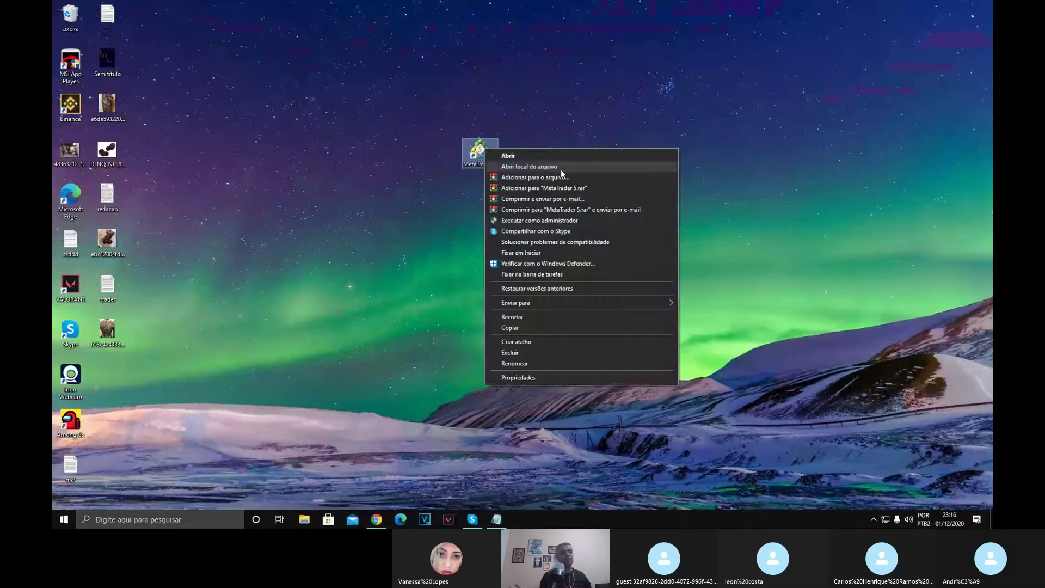
left_click(346, 180)
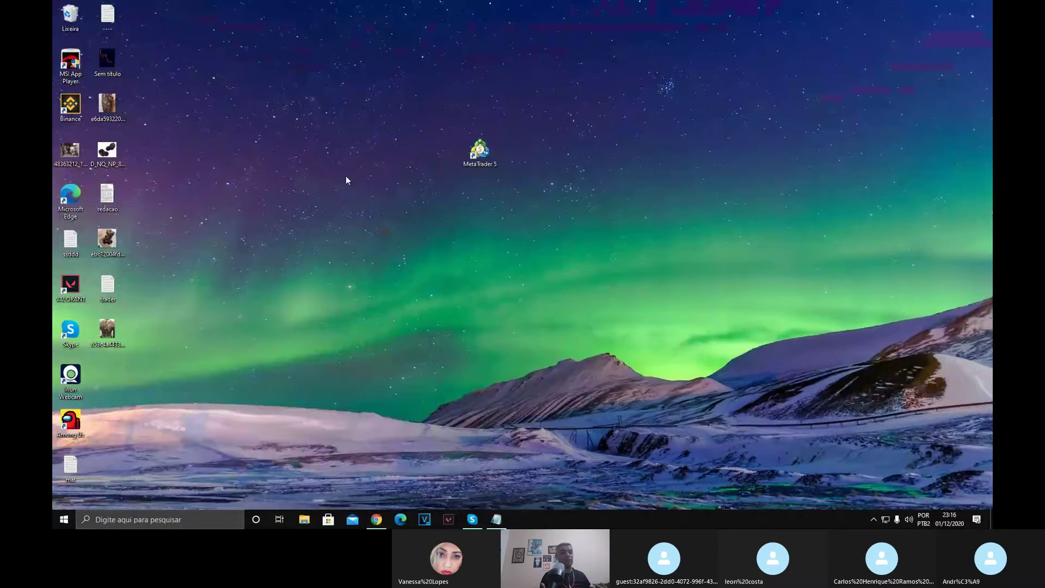
left_click_drag(390, 105, 555, 286)
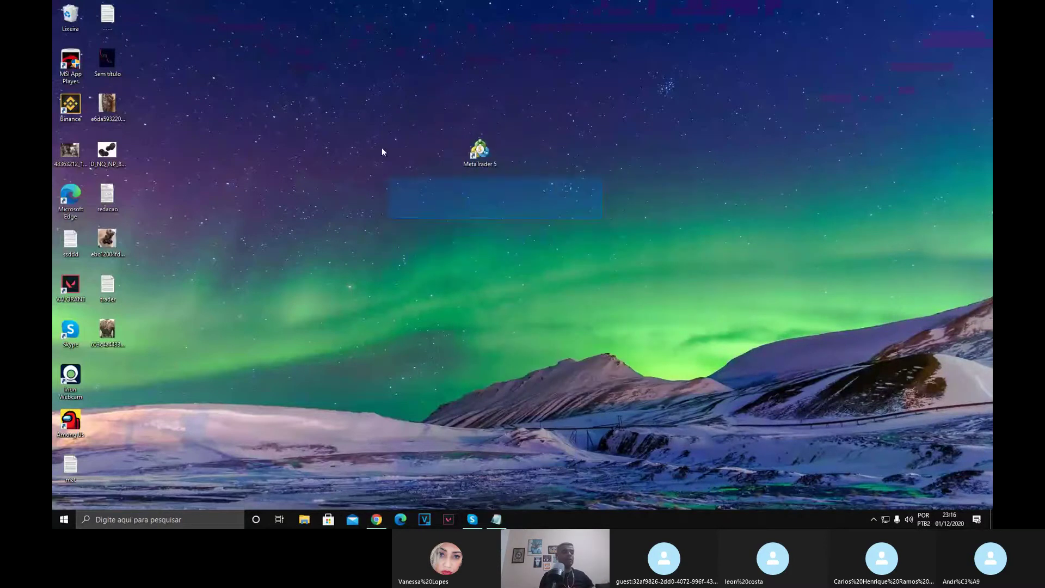
left_click_drag(382, 152, 546, 237)
key("F5")
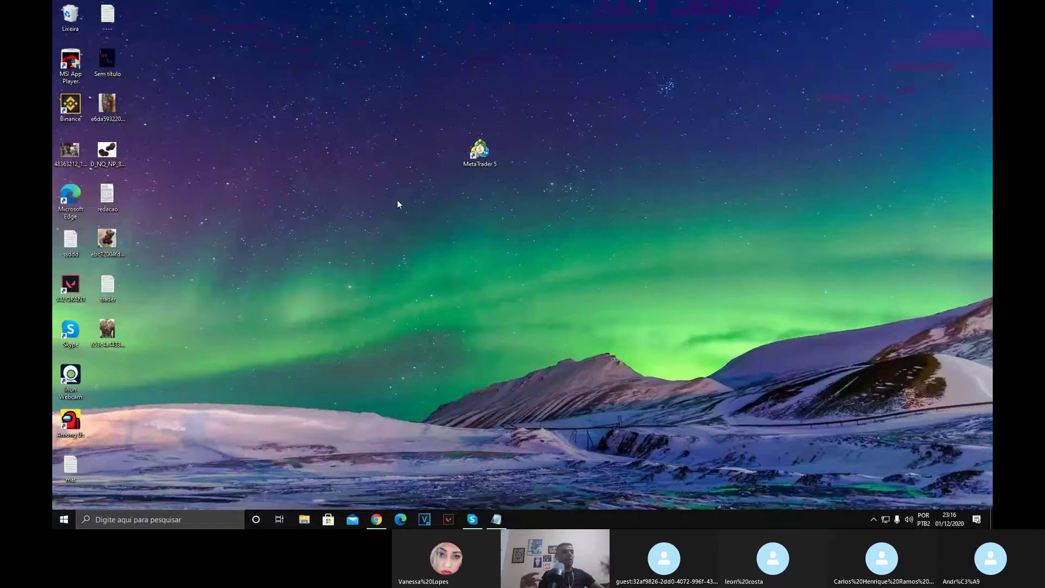
right_click(413, 212)
left_click(436, 246)
Box-select around the MetaTrader 5 shortcut again, refreshing the desktop several more times.
left_click_drag(341, 187, 599, 115)
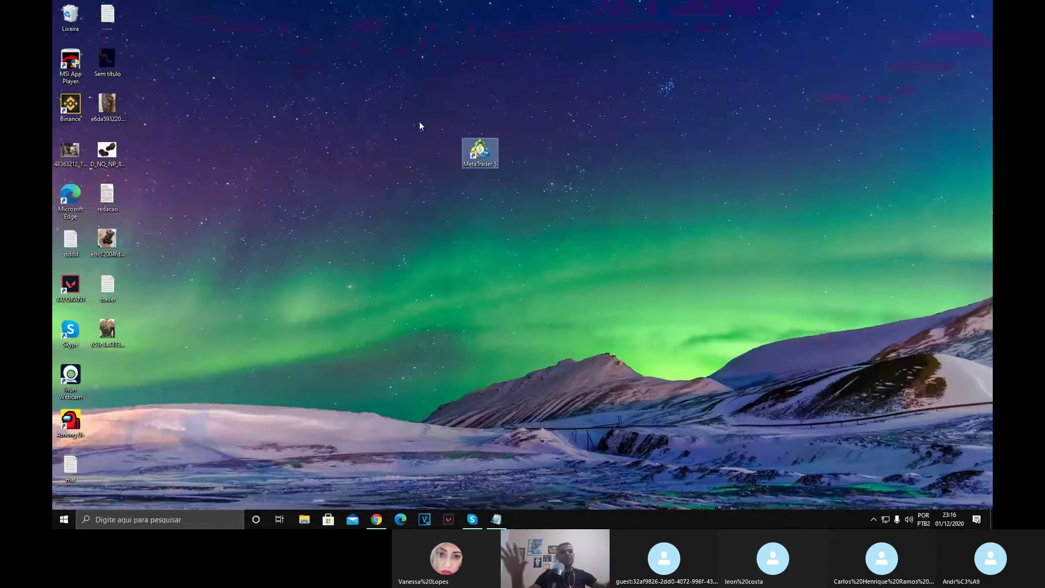
left_click_drag(392, 118, 632, 229)
left_click(474, 211)
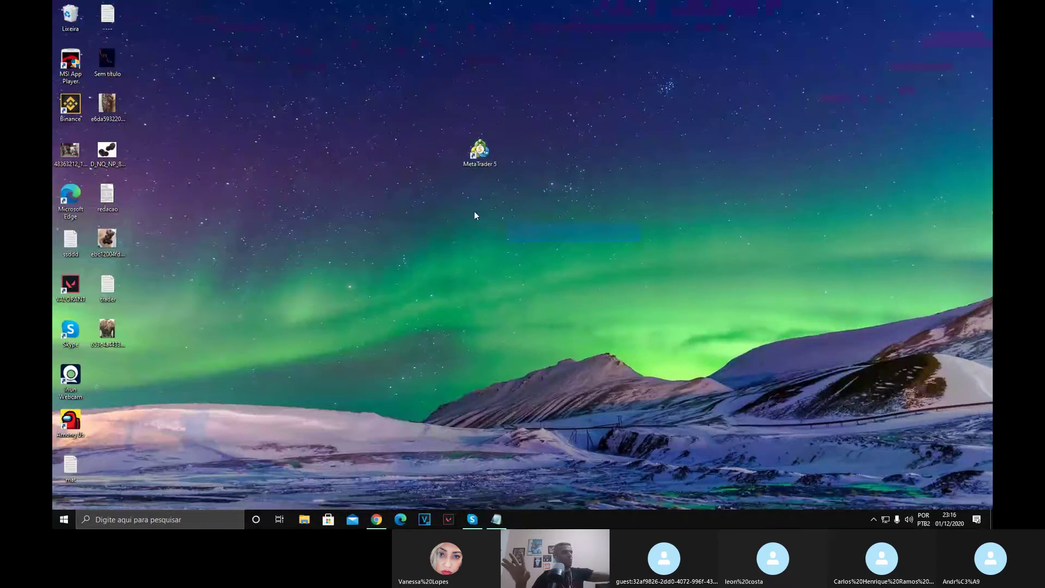
right_click(410, 104)
left_click(436, 133)
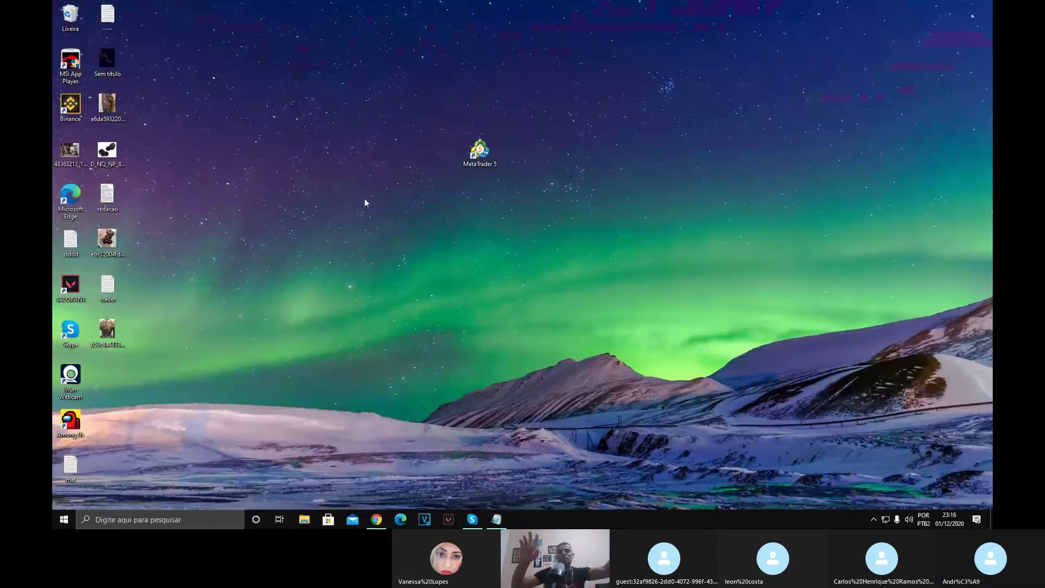
left_click_drag(316, 197, 602, 135)
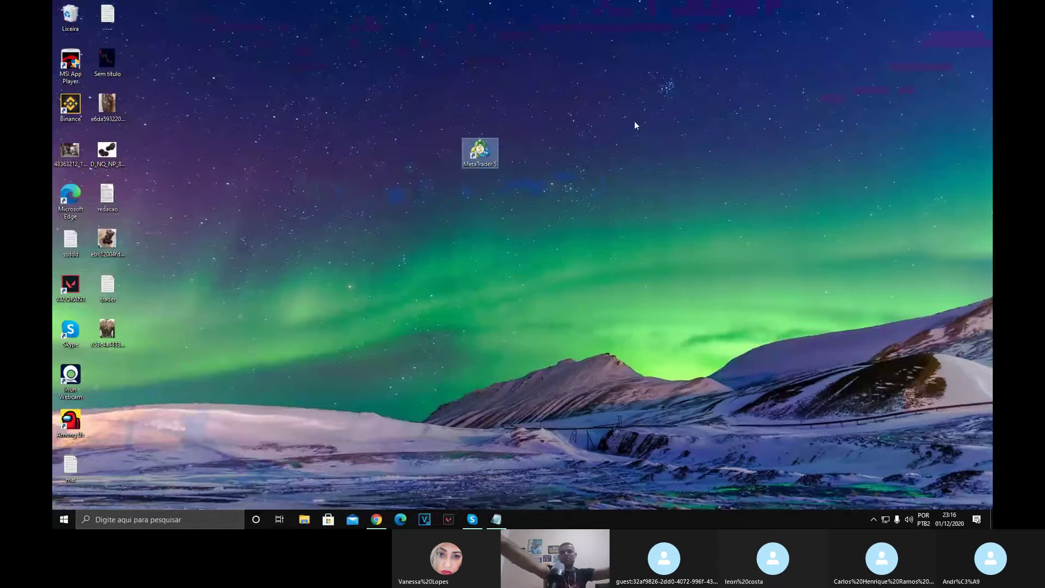
left_click_drag(361, 206, 590, 185)
left_click_drag(355, 98, 398, 99)
right_click(602, 259)
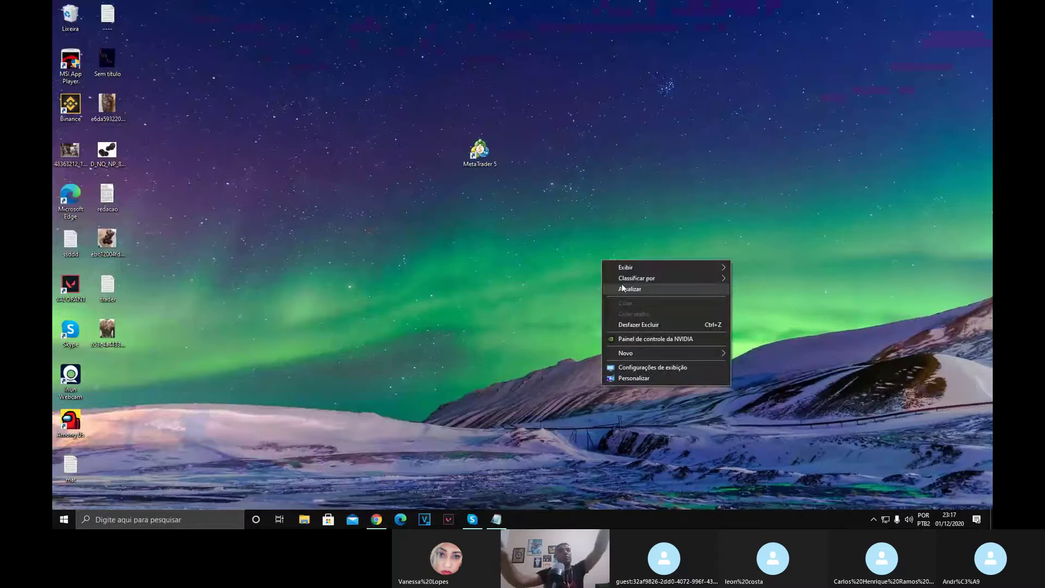
left_click(604, 279)
right_click(604, 279)
left_click(615, 305)
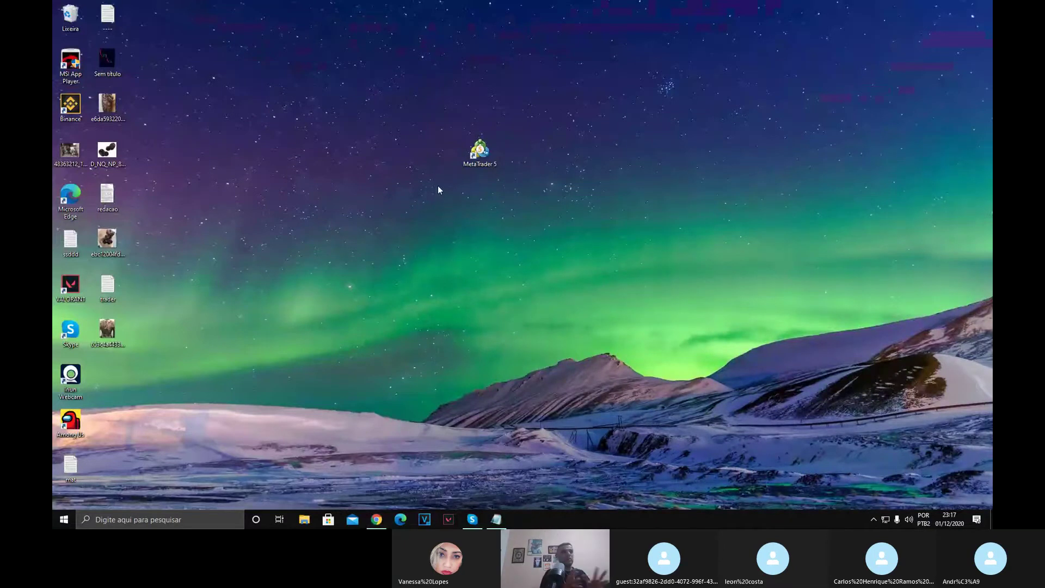
left_click_drag(413, 110, 599, 215)
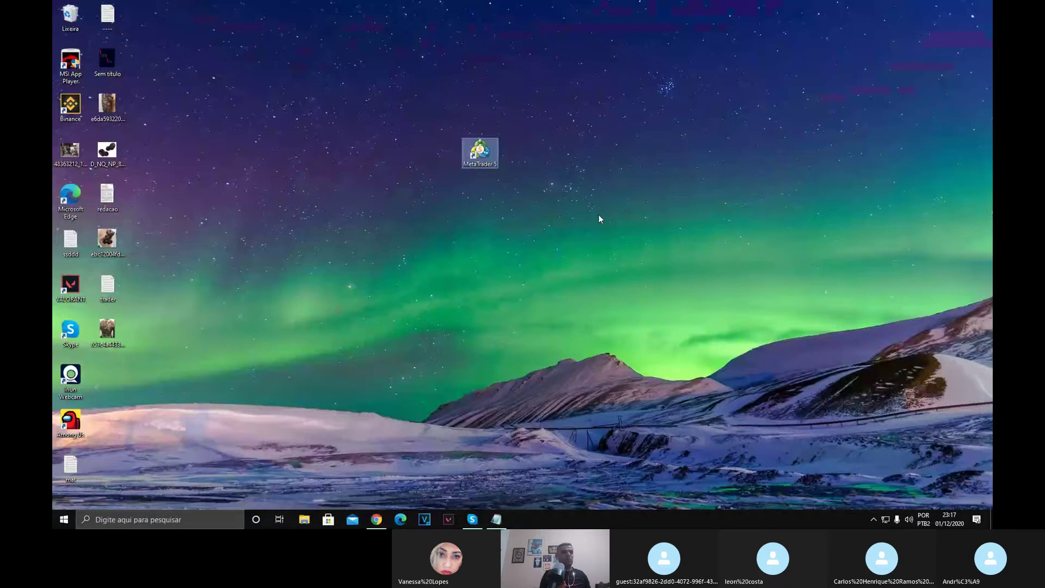
left_click(476, 216)
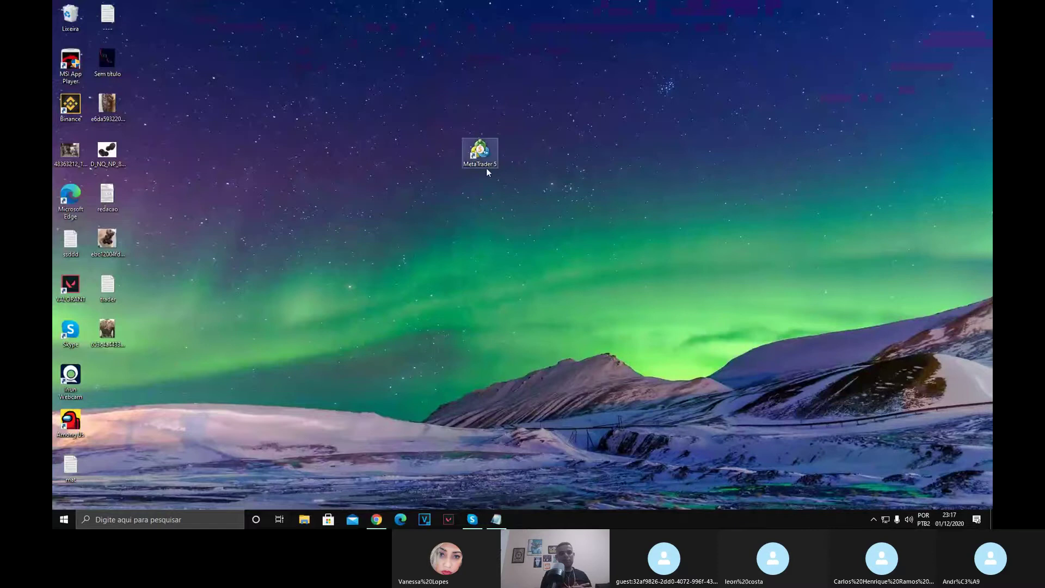
Search for 'meu computador' and open This PC maximized.
left_click(167, 519)
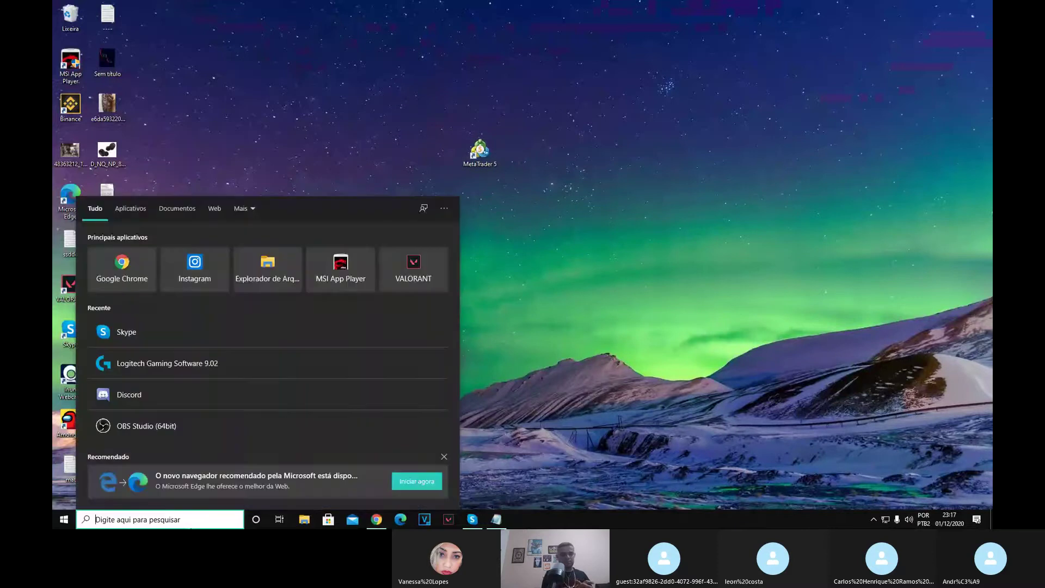
type("meu computador")
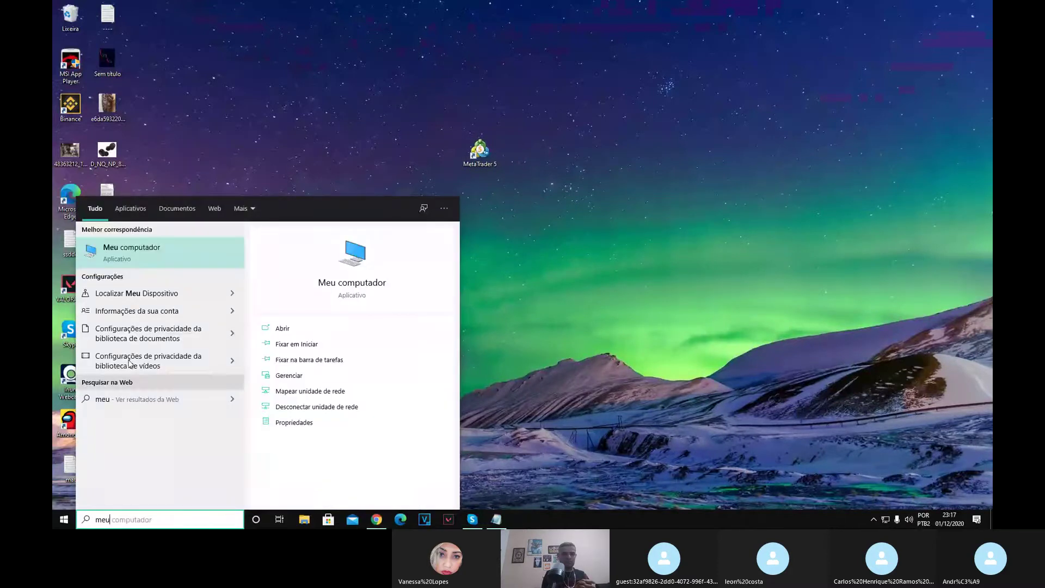
key("Return")
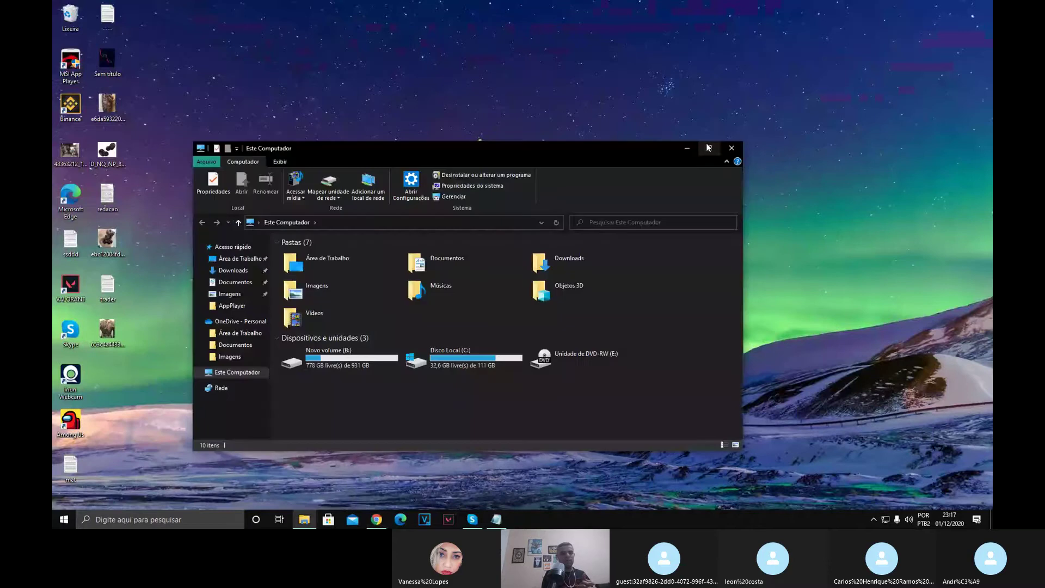
left_click(702, 152)
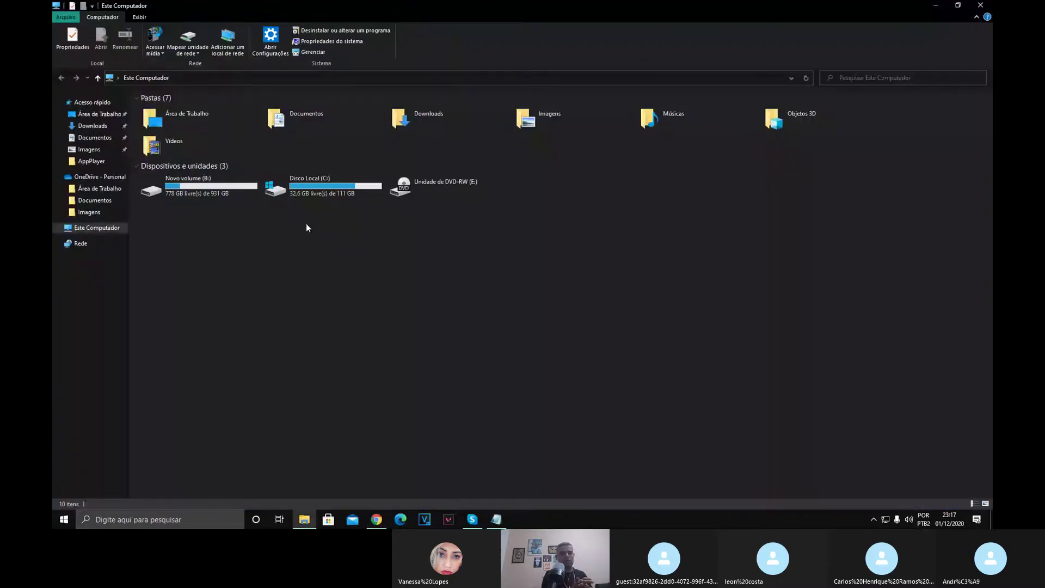
Open Disco Local (C:), then Arquivos de Programas and the MetaTrader 5 folder.
left_click(316, 187)
right_click(316, 188)
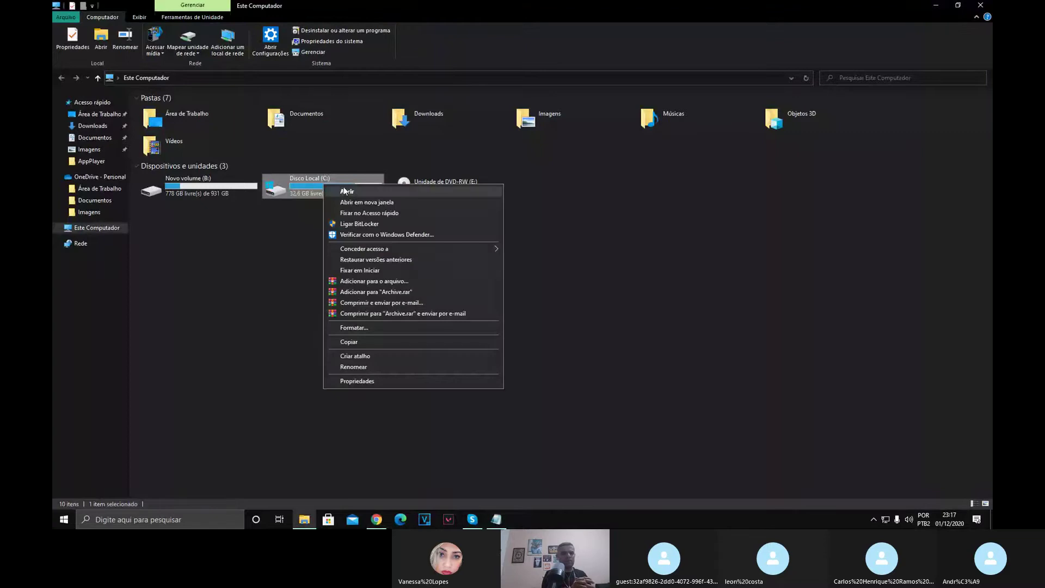
left_click(332, 192)
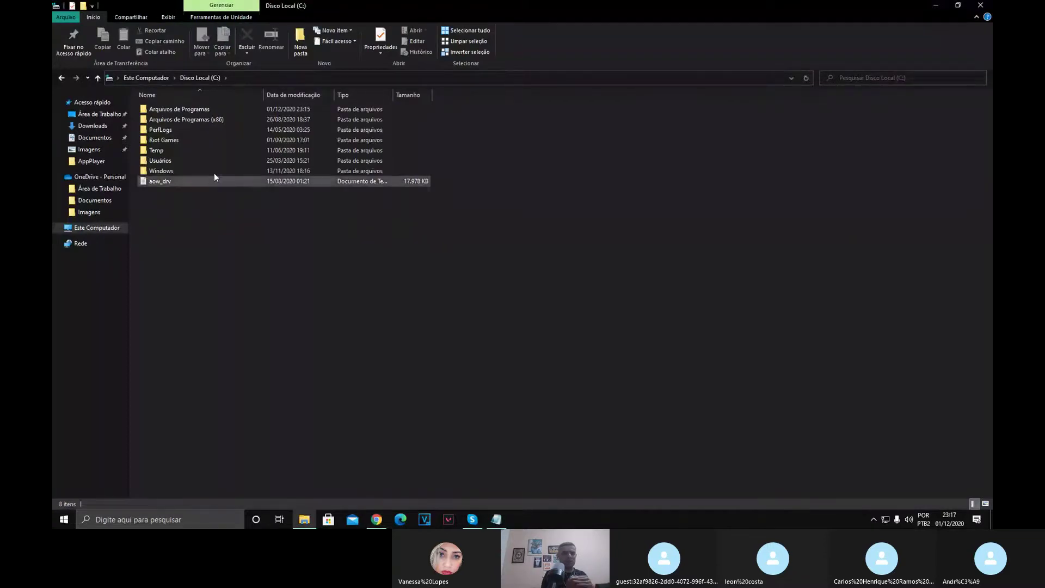
double_click(202, 109)
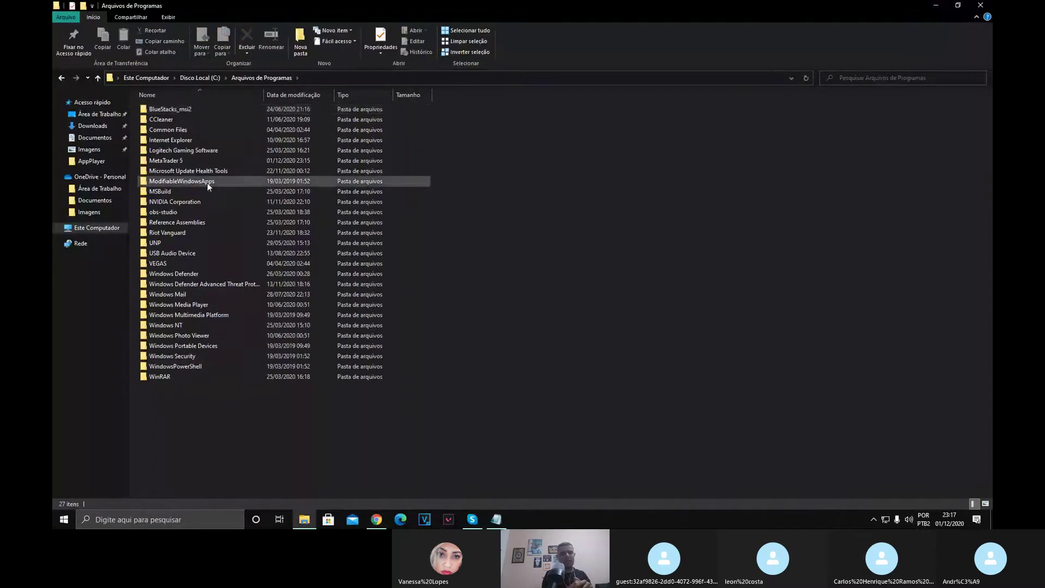
double_click(183, 162)
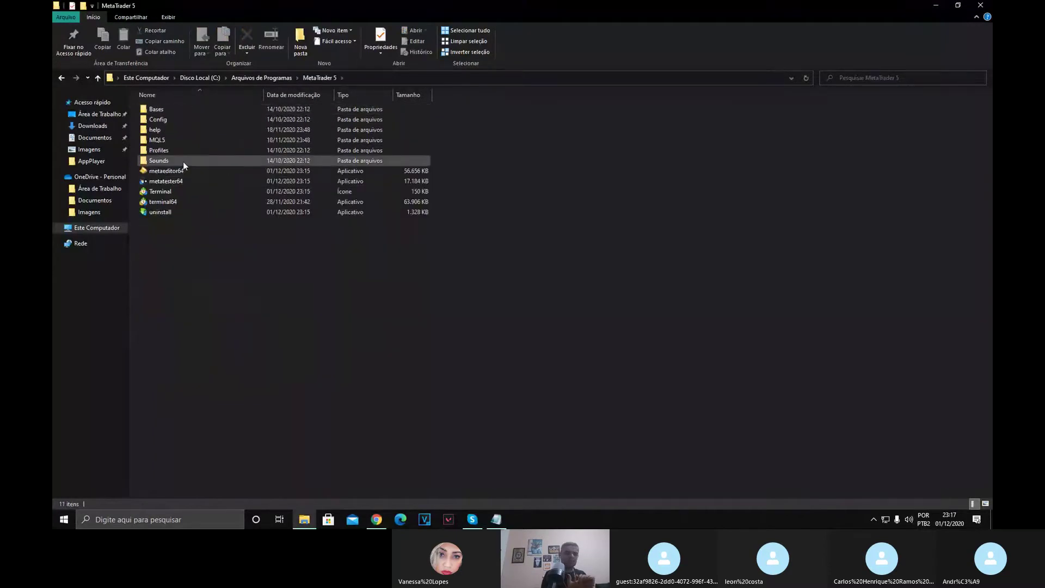
left_click_drag(499, 279, 243, 298)
Paste a copy of the MetaTrader 5 folder into Arquivos de Programas, granting administrator permission.
left_click(62, 79)
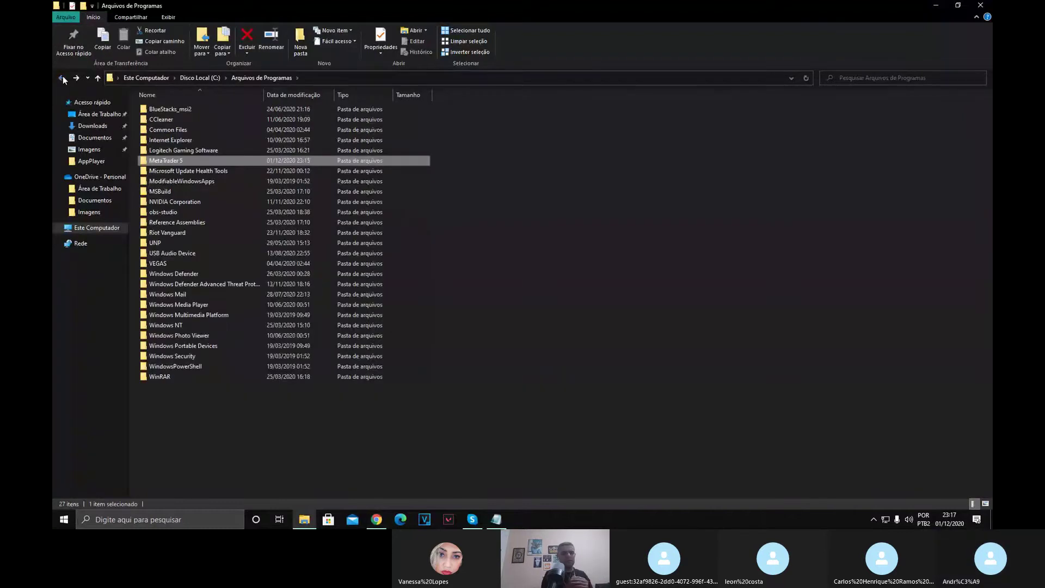
mouse_move(193, 163)
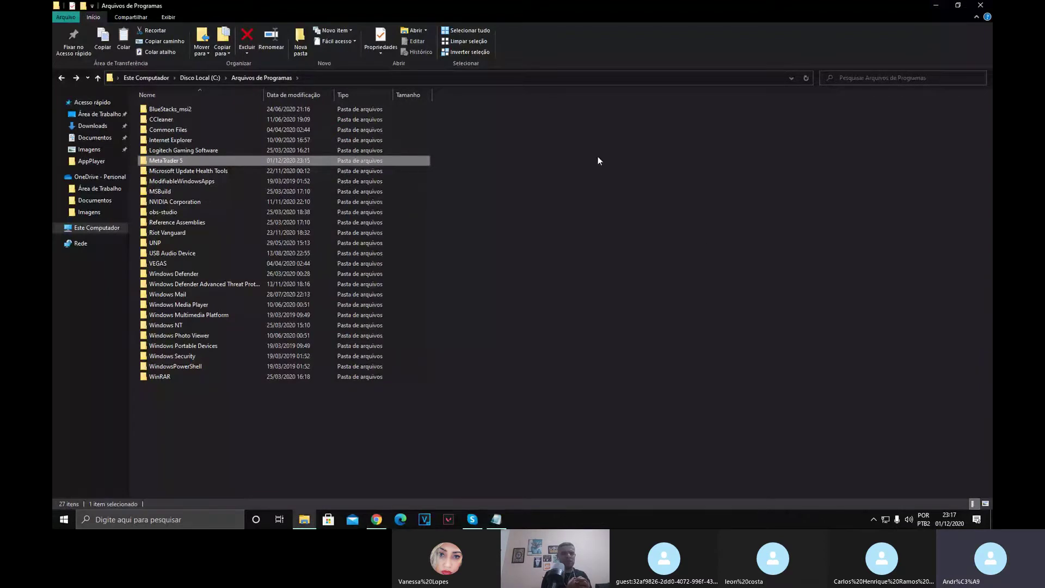
left_click(599, 236)
key("ctrl+v")
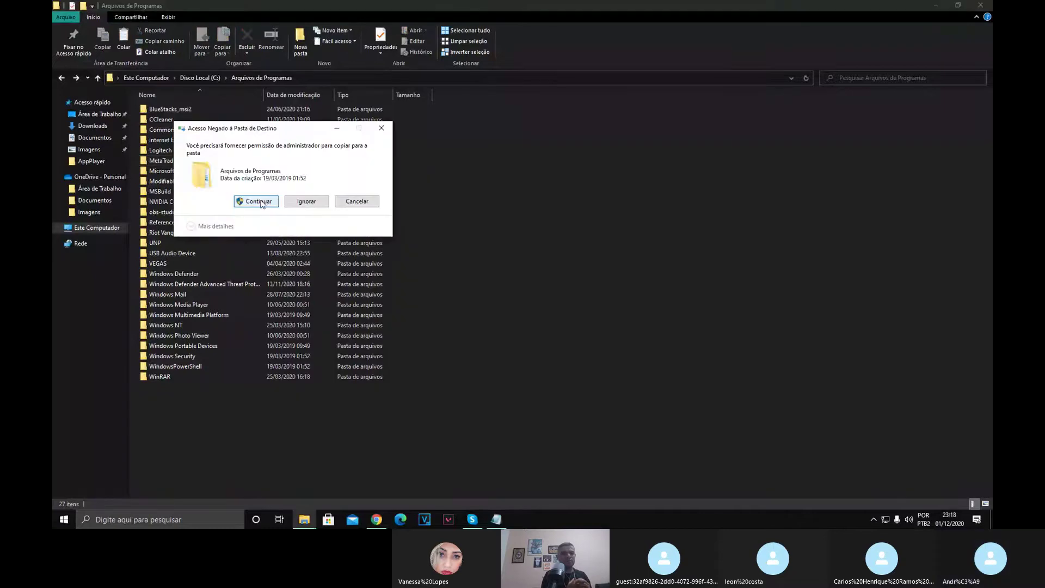
left_click(258, 202)
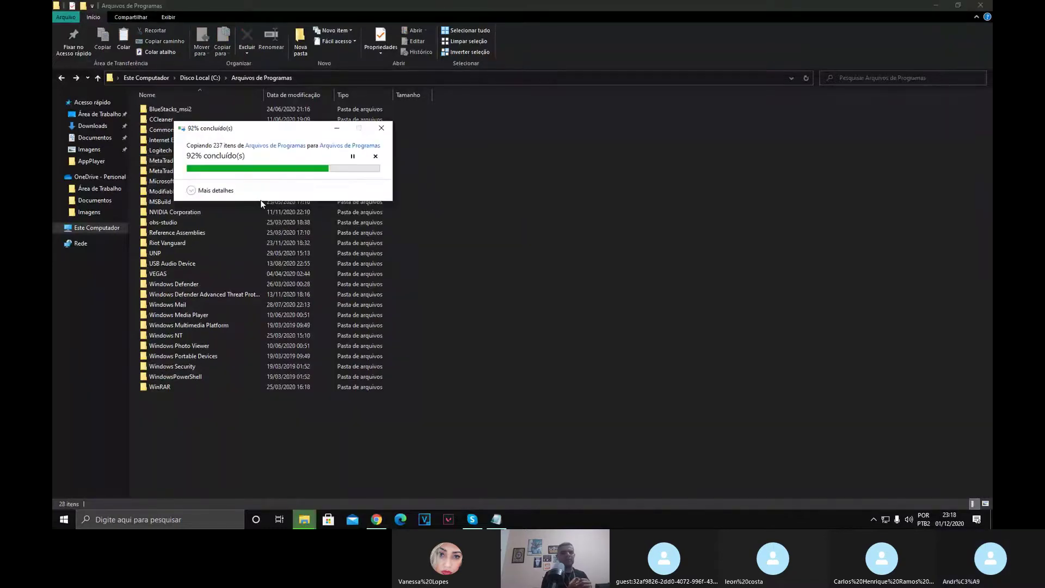
left_click(598, 198)
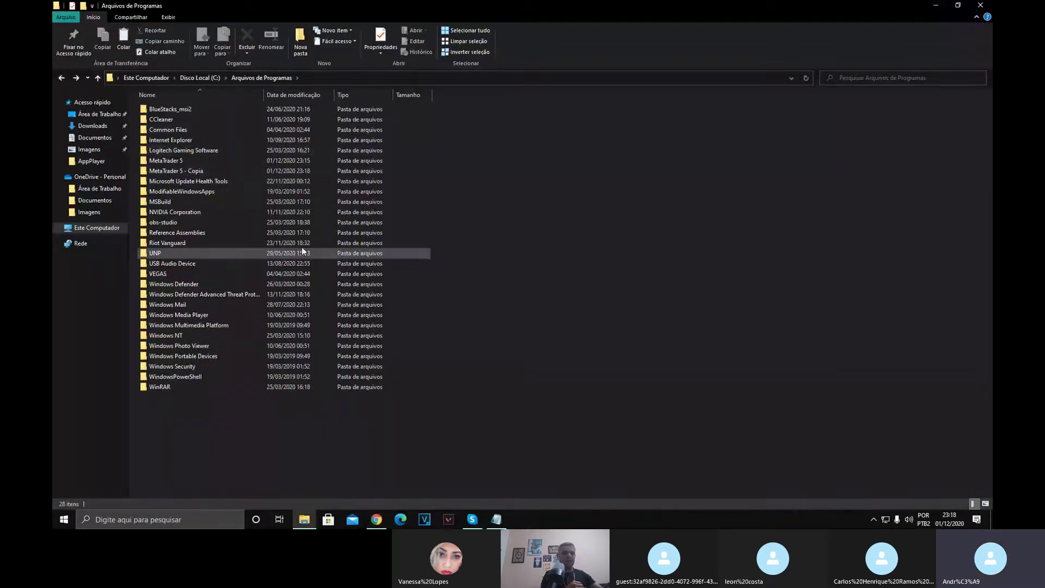
Send terminal64 from MetaTrader 5 - Cópia to the desktop as a shortcut beside MetaTrader 5.
double_click(212, 172)
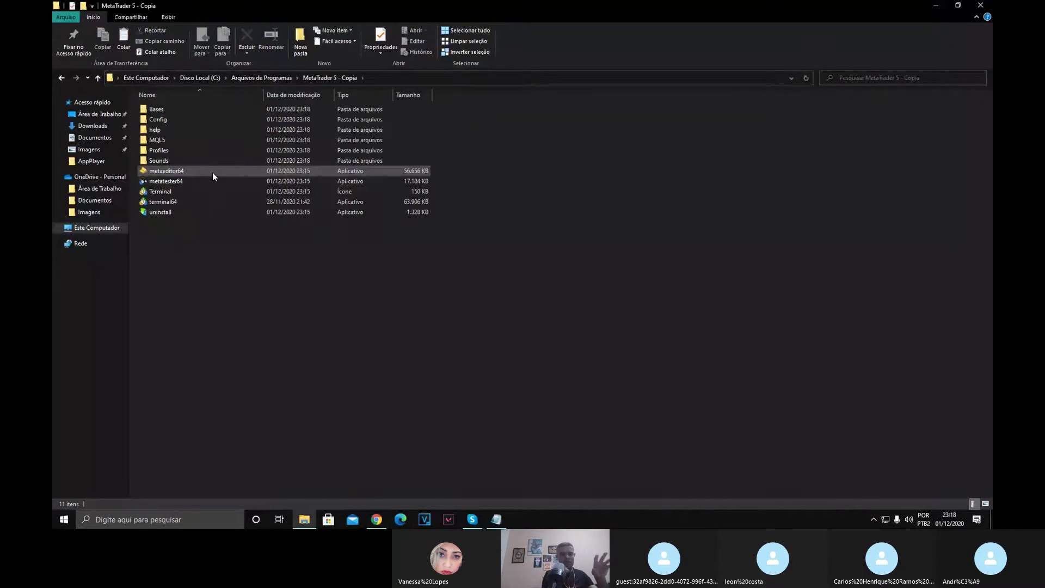
left_click(181, 202)
left_click(181, 236)
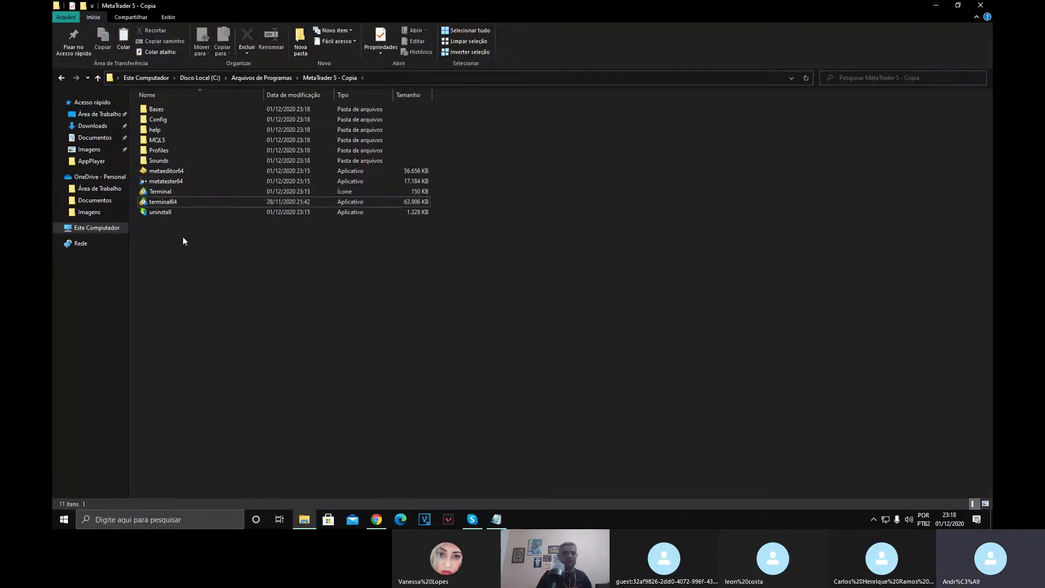
right_click(170, 202)
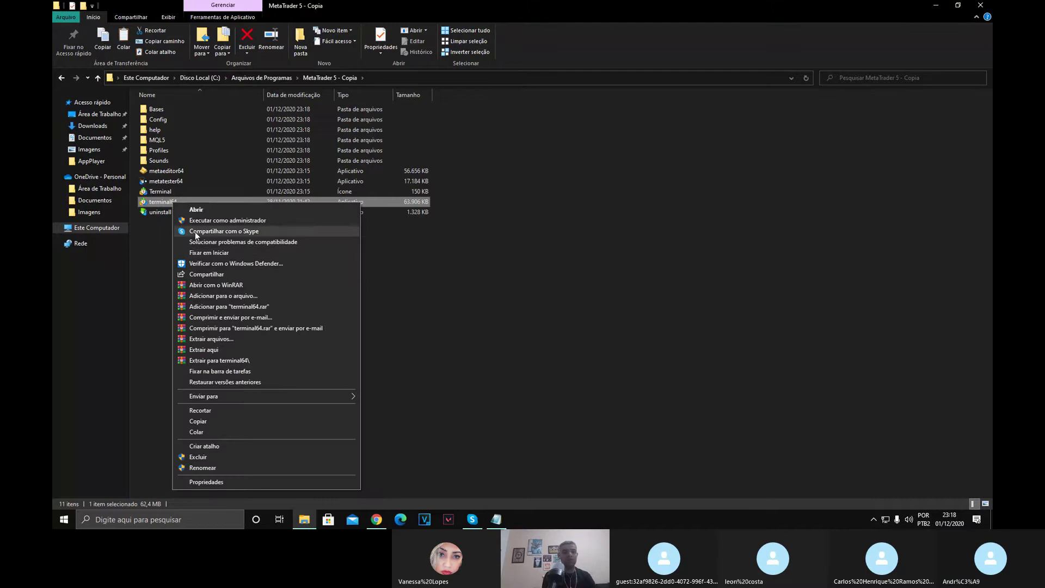
mouse_move(223, 398)
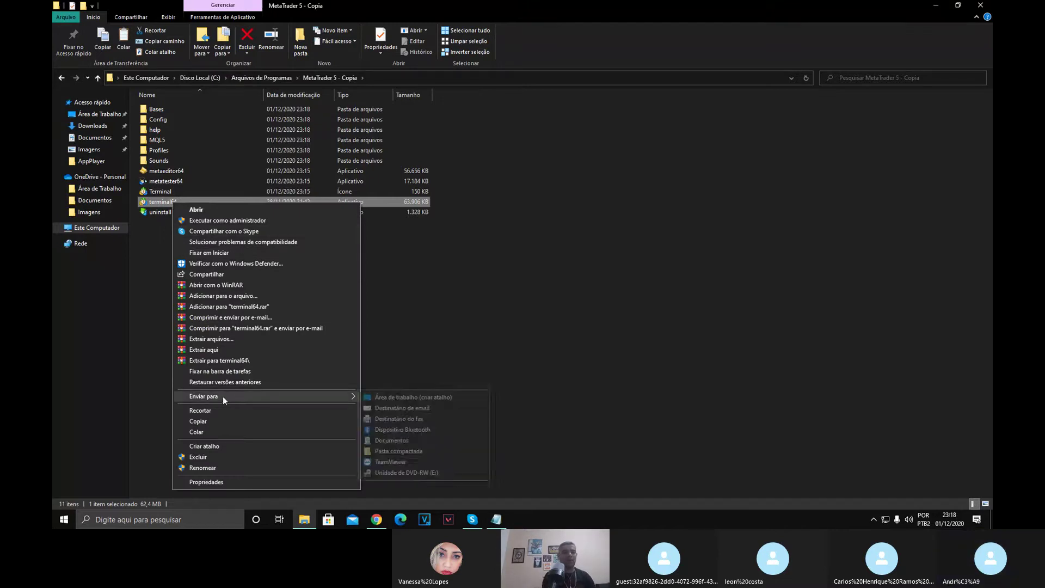
left_click(390, 397)
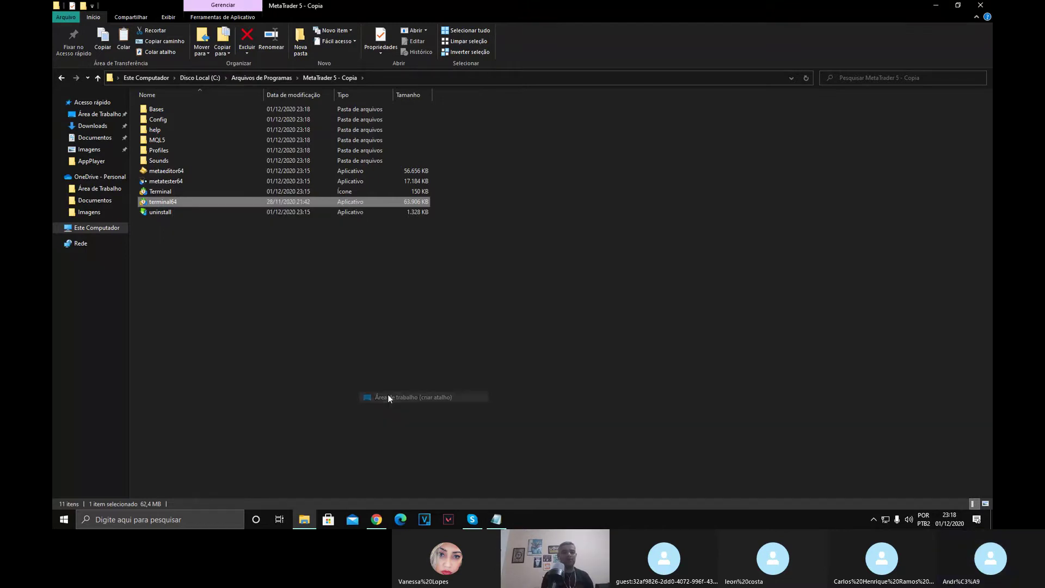
left_click(937, 7)
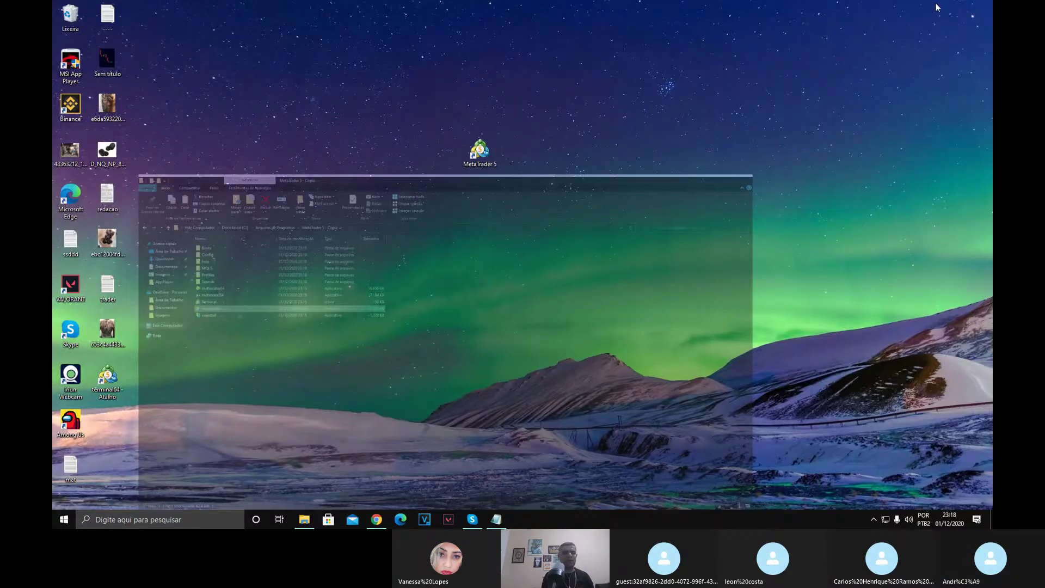
left_click_drag(107, 381, 628, 202)
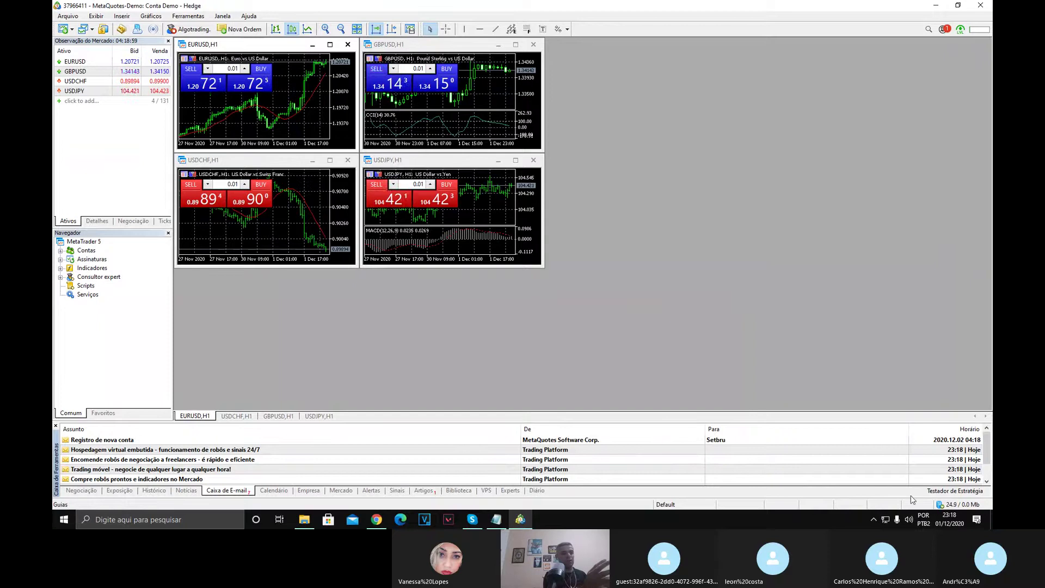
Lower the MetaQuotes terminal volume to about 12 in the Windows volume mixer.
left_click(908, 519)
right_click(908, 519)
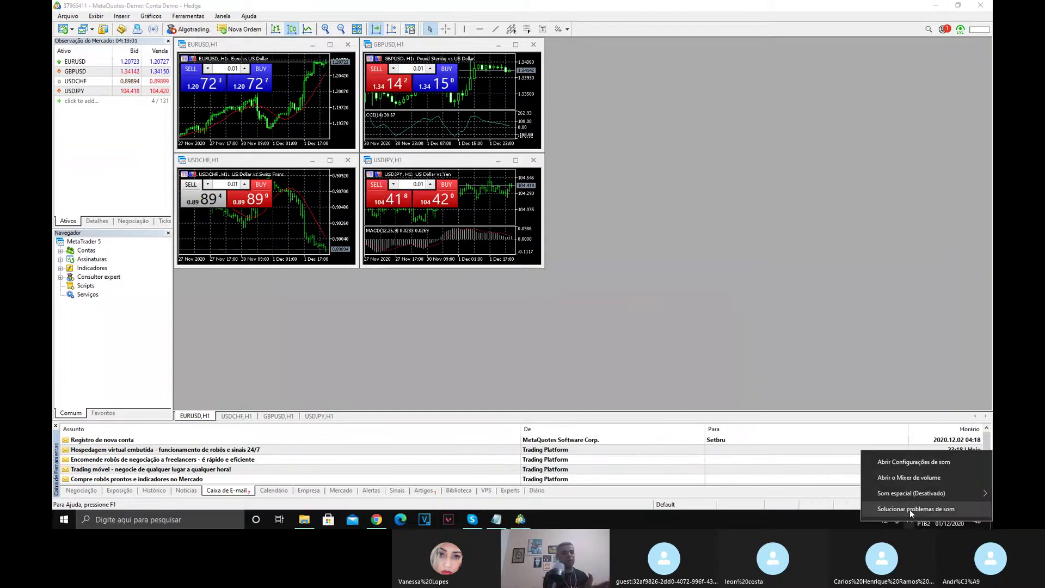
left_click(913, 478)
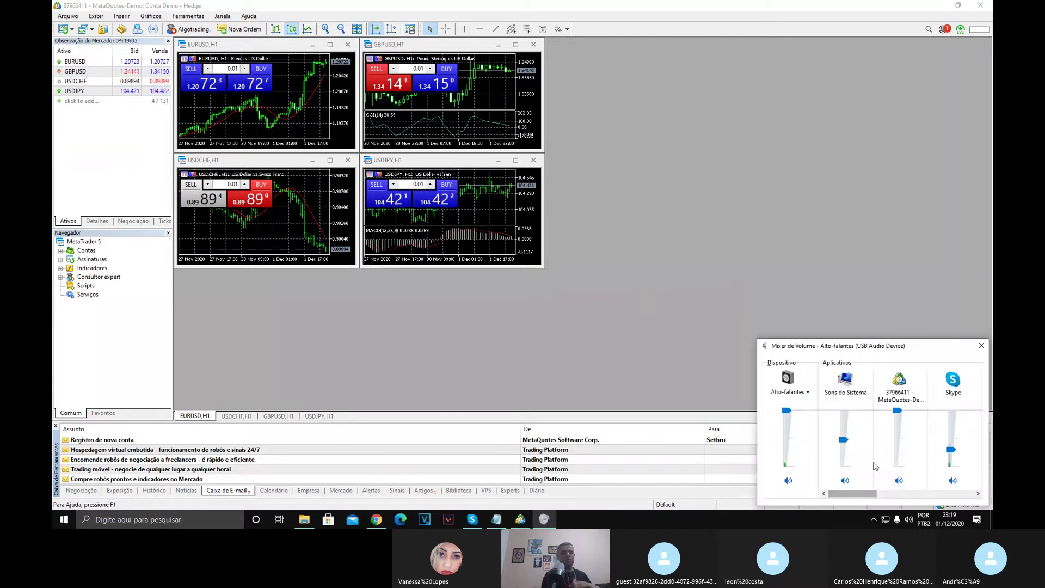
left_click_drag(897, 410, 901, 475)
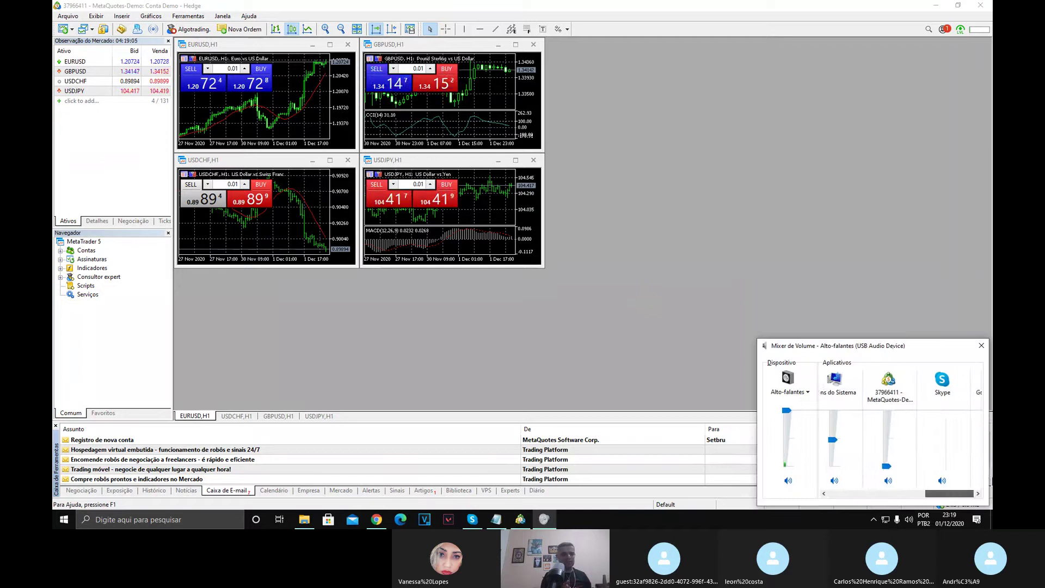
left_click(981, 346)
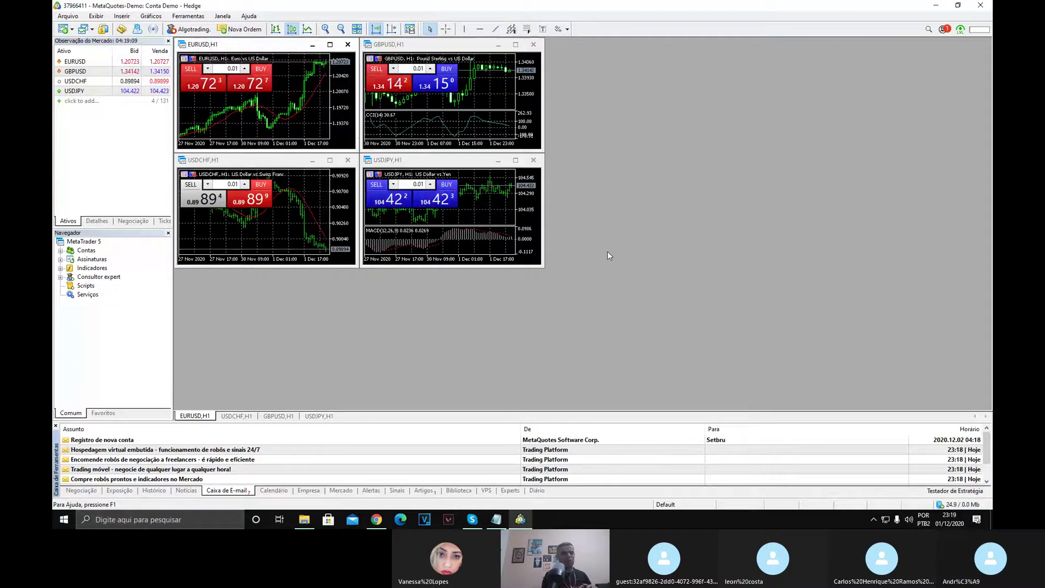
Rename the terminal64 desktop shortcut to 'ACTIV TRADER'.
left_click(936, 5)
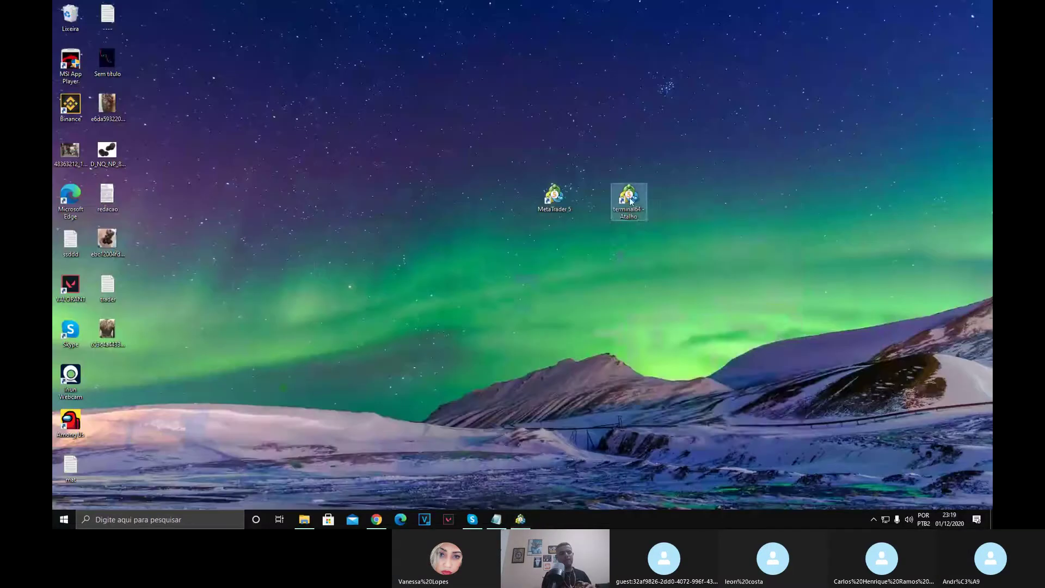
right_click(629, 197)
left_click(665, 423)
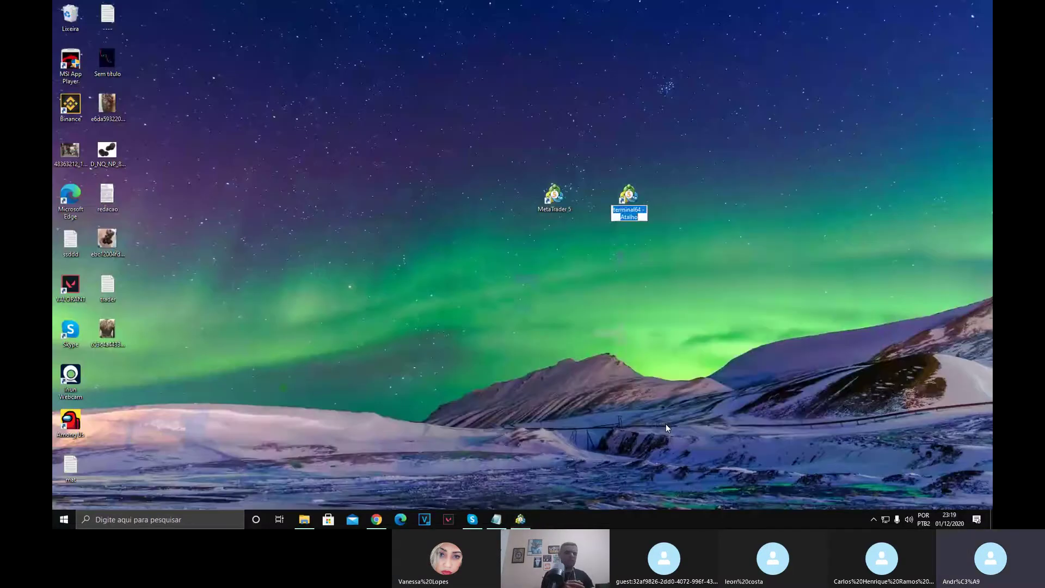
type("METATRA")
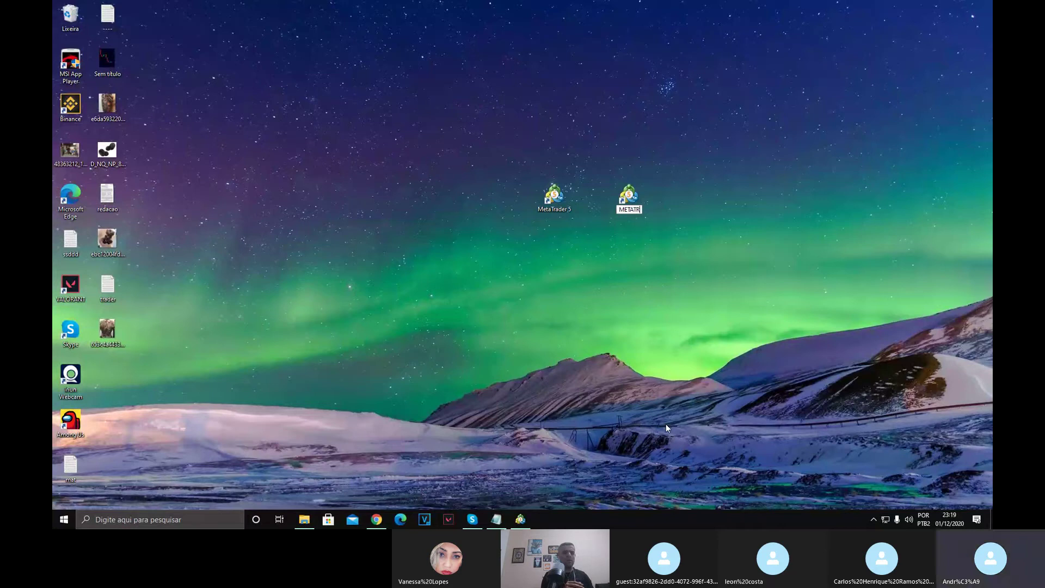
key("BackSpace")
key("BackSpace")
key("BackSpace")
key("BackSpace")
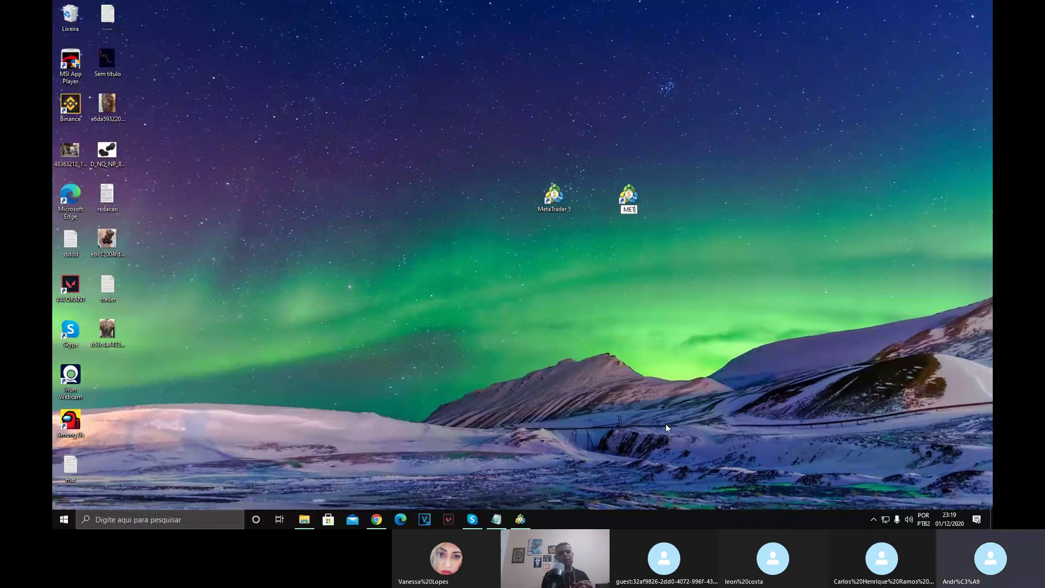
key("BackSpace")
key("BackSpace")
key("BackSpace")
type("ACTIV TRADER")
key("Return")
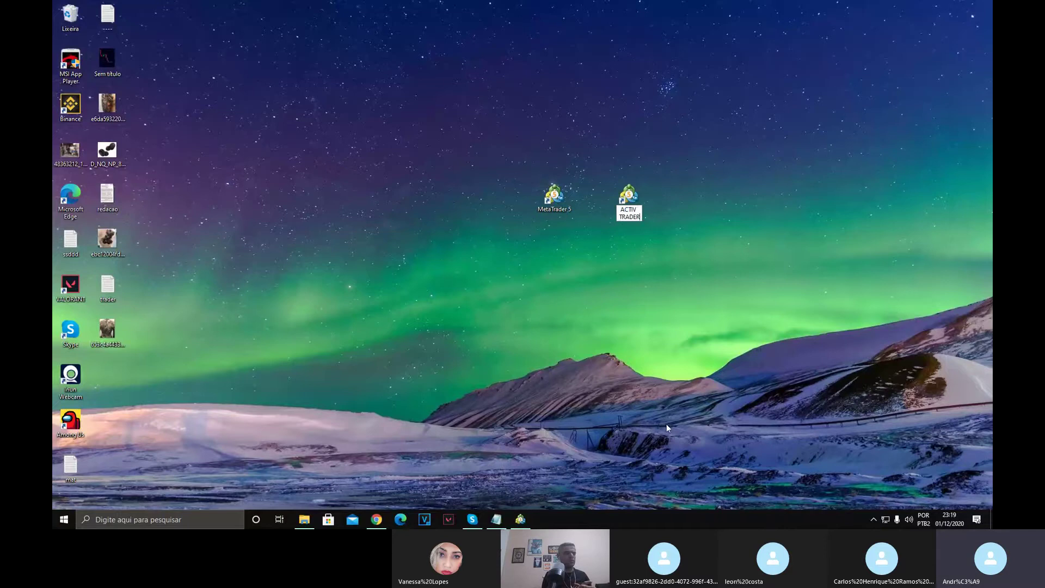
Rename the MetaTrader 5 desktop icon to 'MODAL' with administrator permission, then return to the terminal.
right_click(557, 192)
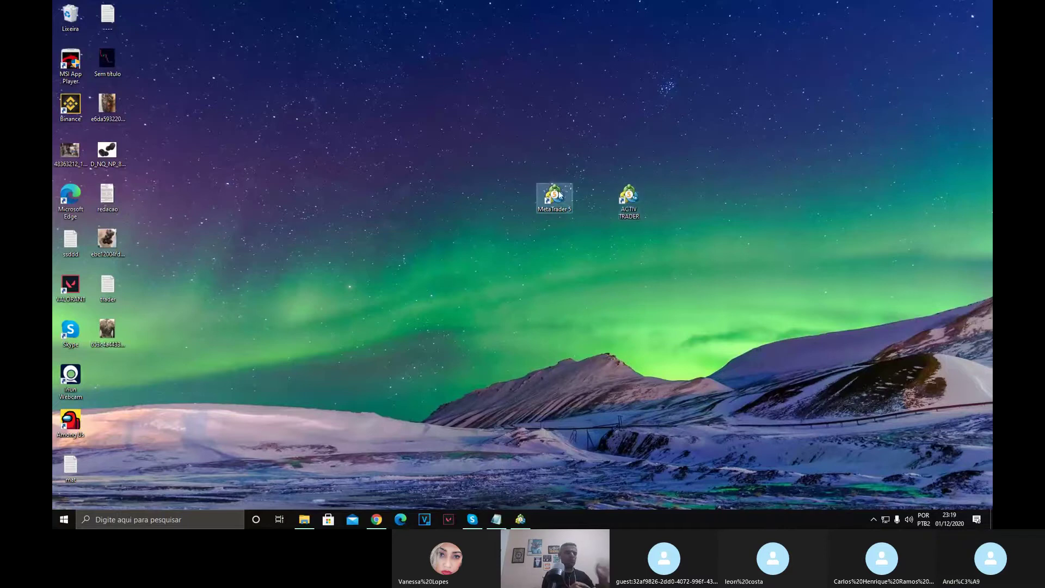
left_click(588, 416)
type("MODAL")
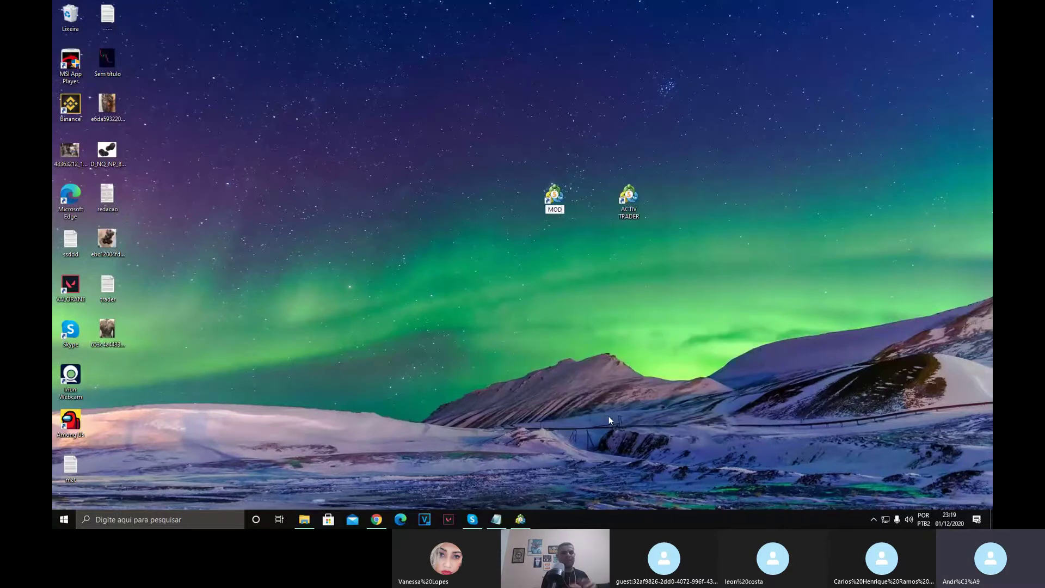
key("Return")
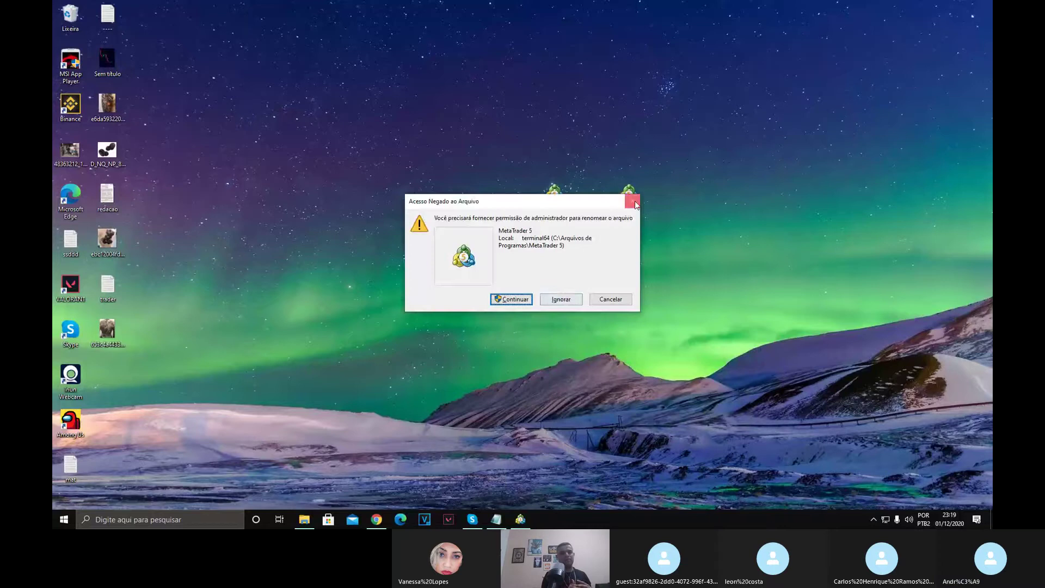
left_click(610, 299)
left_click(565, 204)
right_click(564, 204)
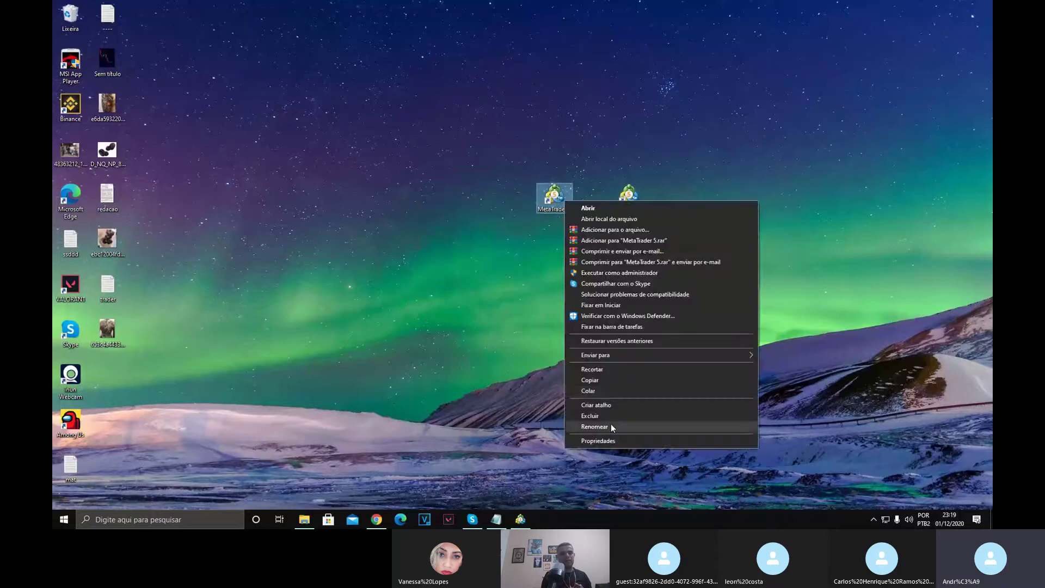
left_click(609, 423)
key("Return")
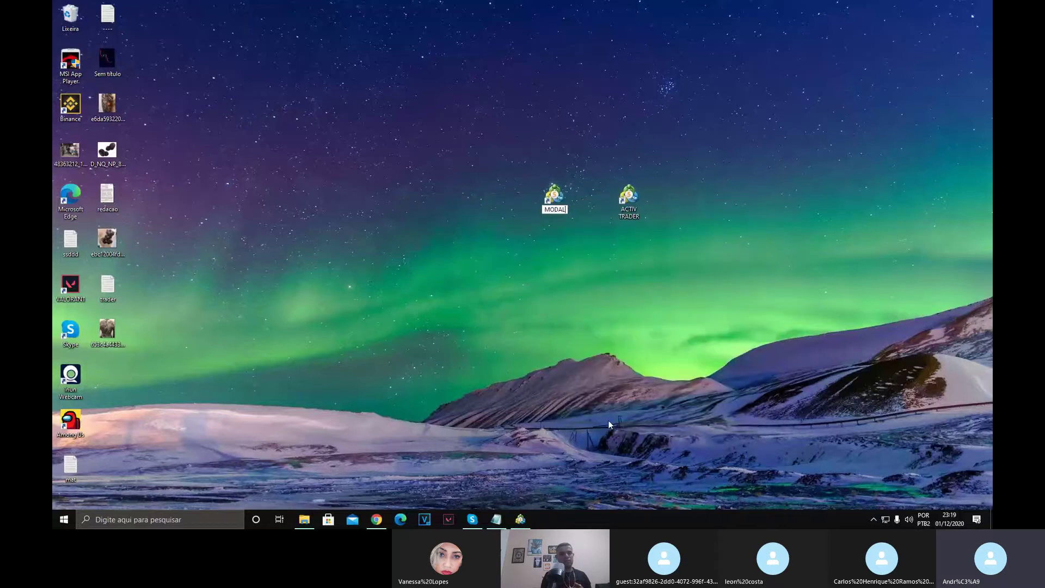
key("Return")
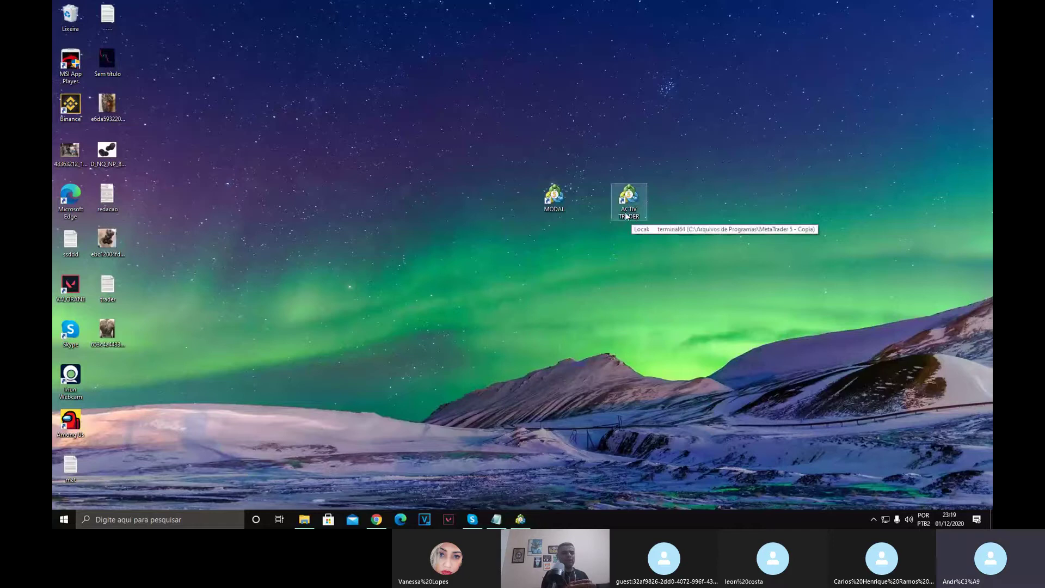
key("alt+Tab")
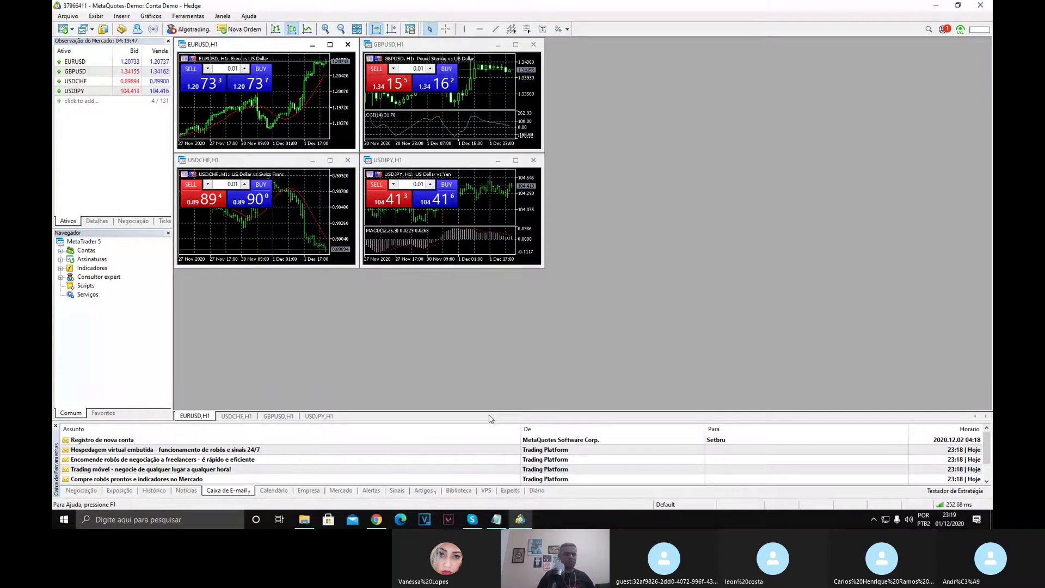
Close the leftover MetaTrader 5 - Cópia folder and MQL5 browser windows.
key("alt+Tab")
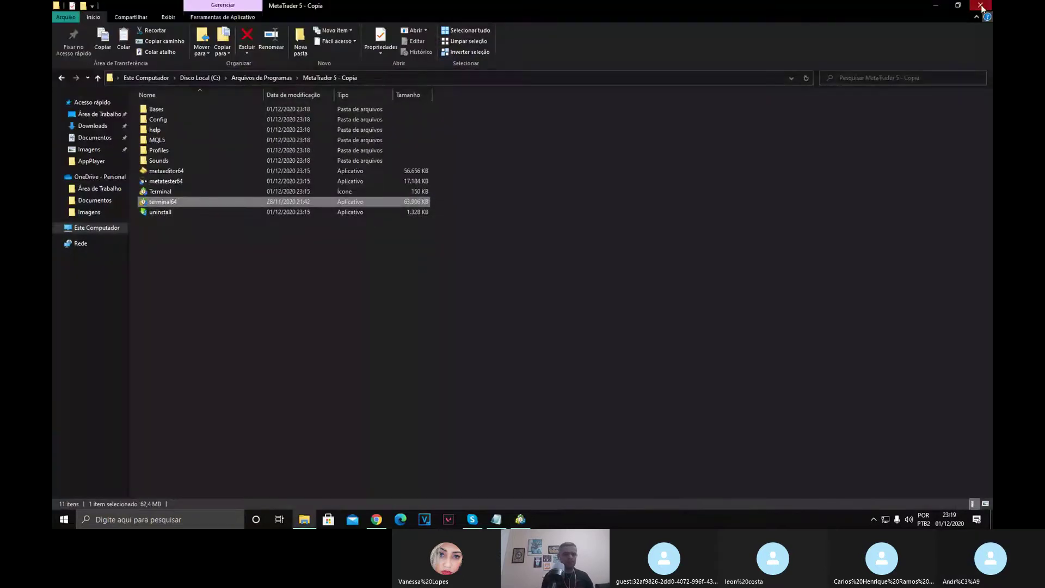
left_click(980, 5)
key("alt+Tab")
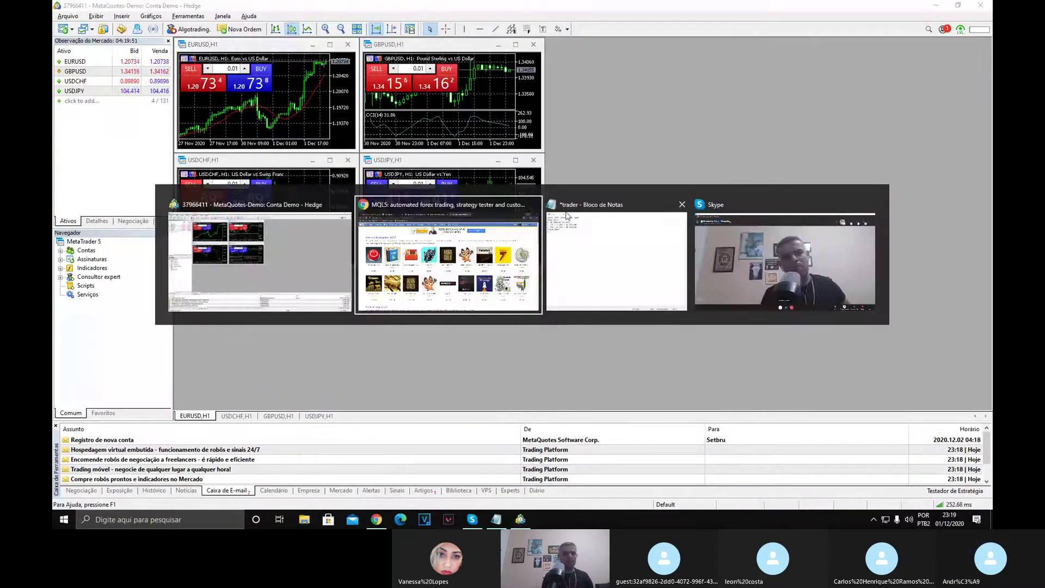
left_click(534, 204)
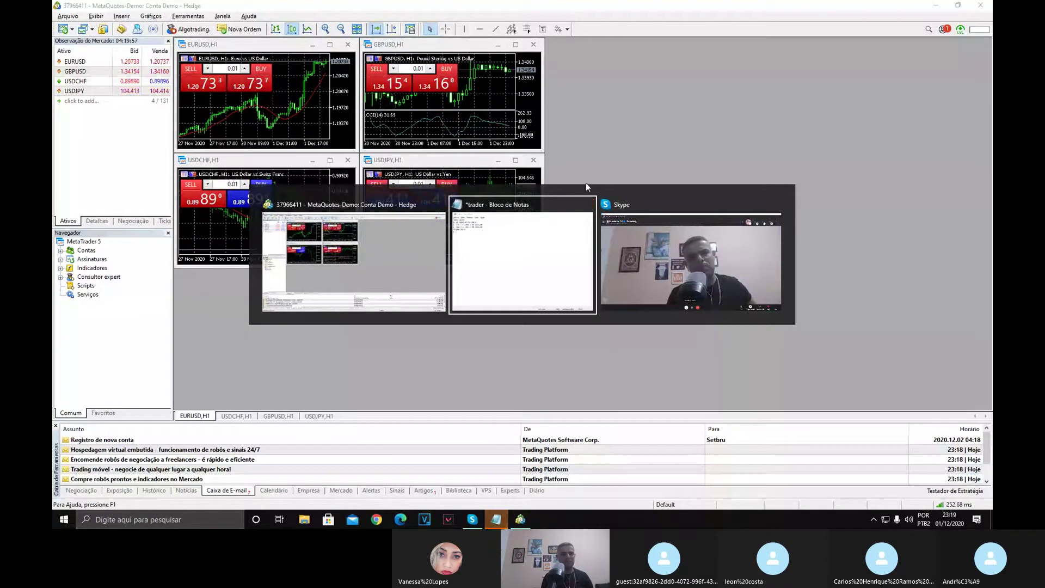
left_click(585, 182)
Close the EURUSD, GBPUSD, USDJPY and USDCHF charts plus the Market Watch and Navigator panels.
right_click(289, 76)
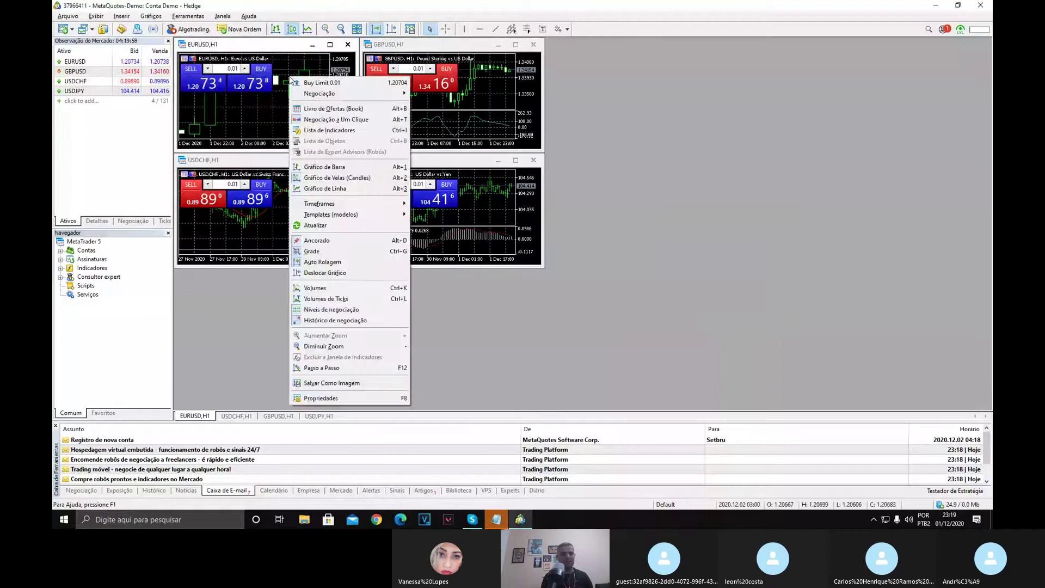
left_click(348, 47)
left_click(533, 44)
left_click(533, 160)
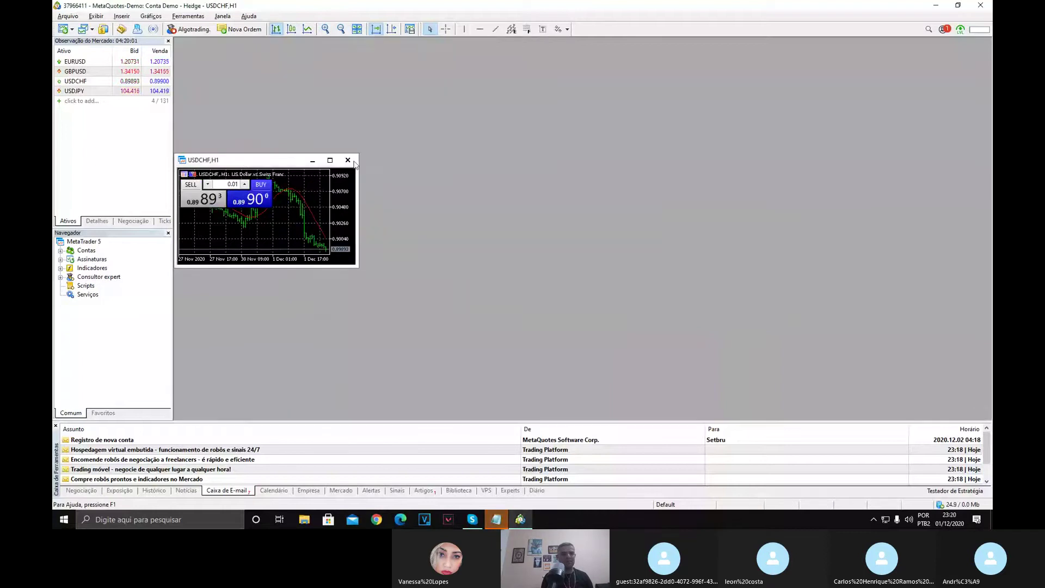
left_click(349, 160)
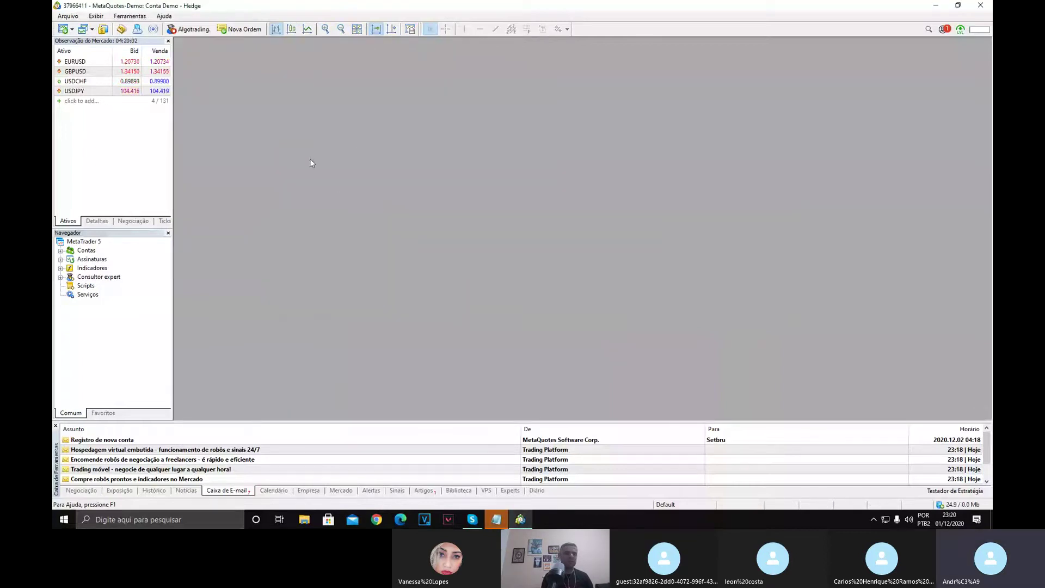
left_click(168, 41)
left_click(169, 40)
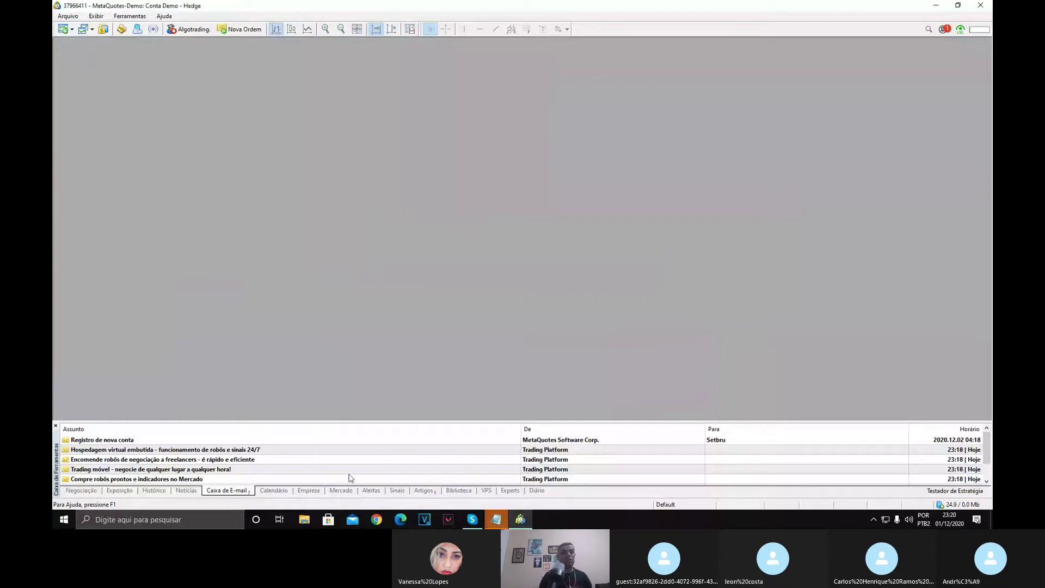
scroll(234, 477, "down", 1)
scroll(226, 443, "up", 1)
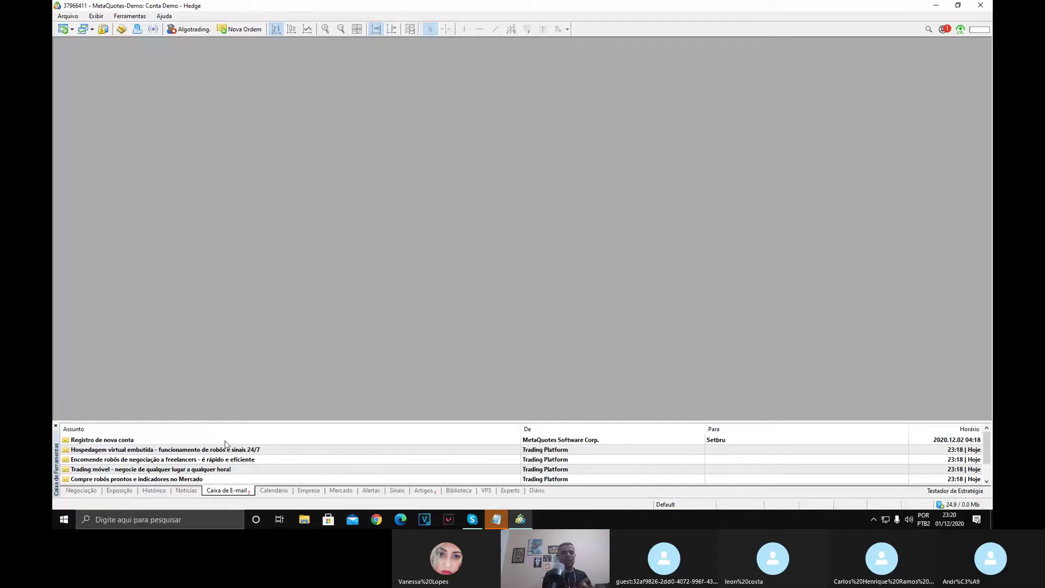
left_click(143, 16)
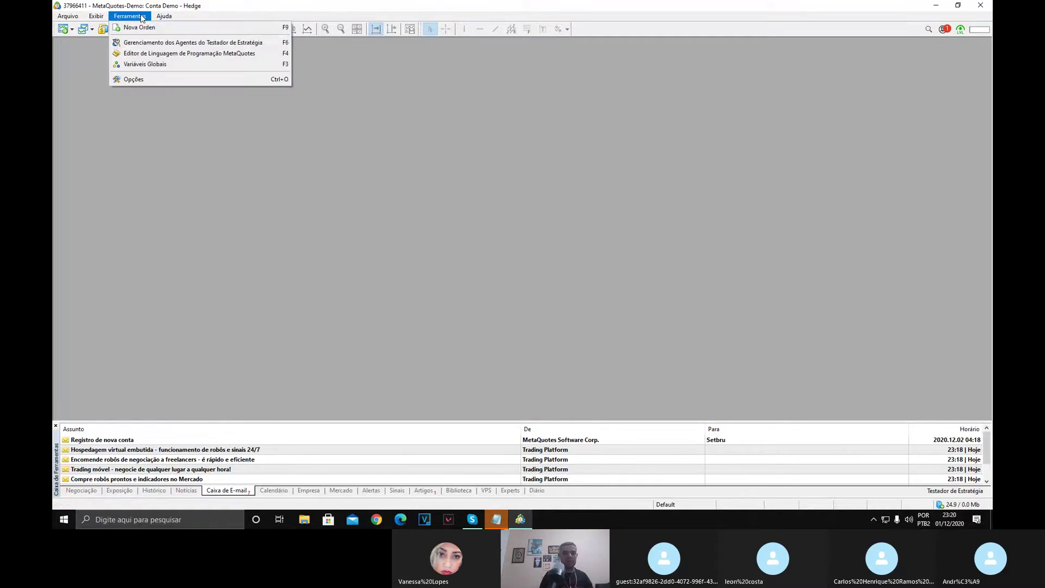
In Ferramentas > Opções, uncheck Habilitar notícias on the Servidor tab and show the Negociação settings.
left_click(148, 79)
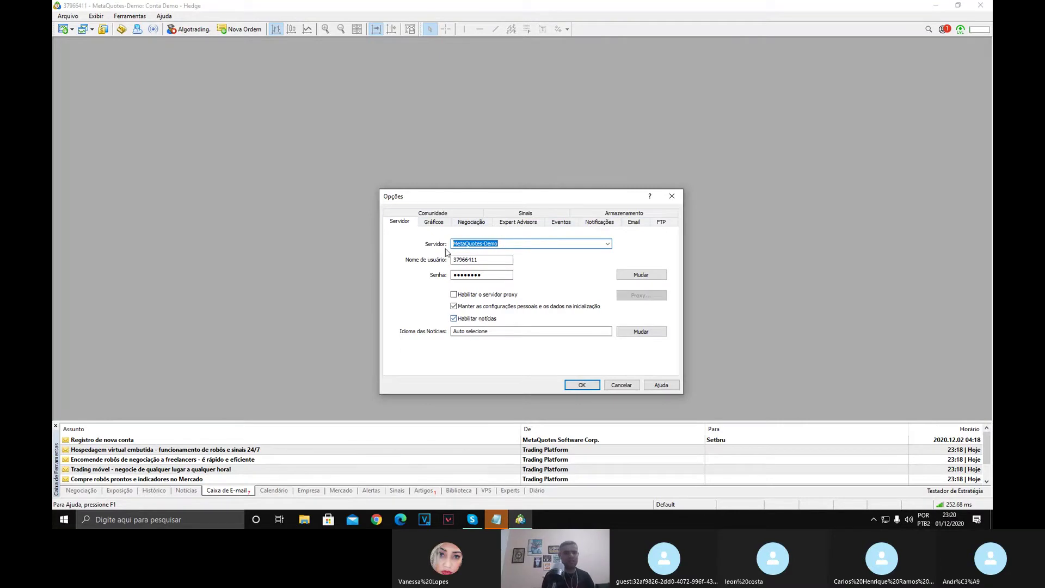
left_click(507, 330)
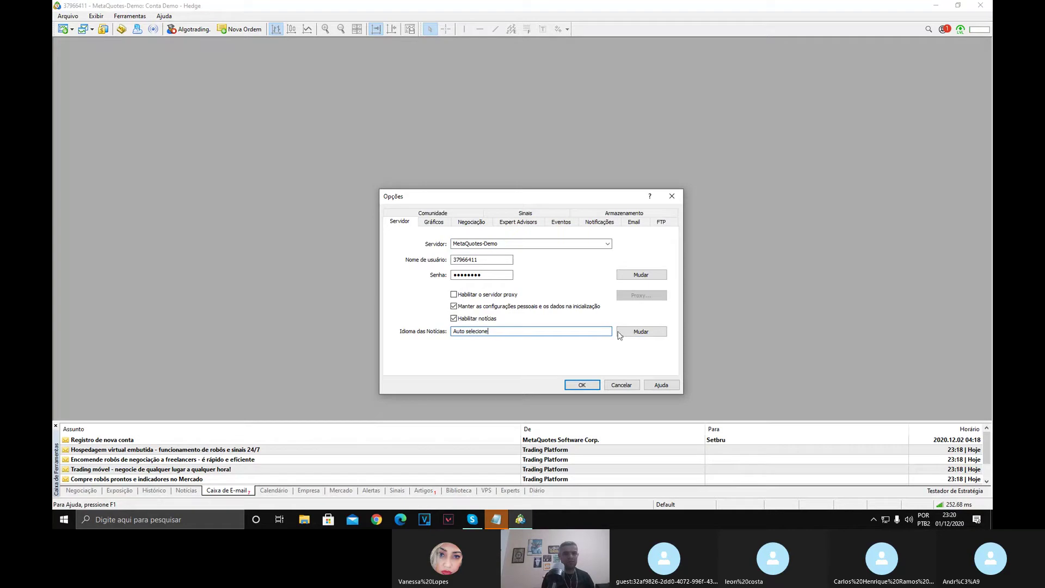
left_click(454, 320)
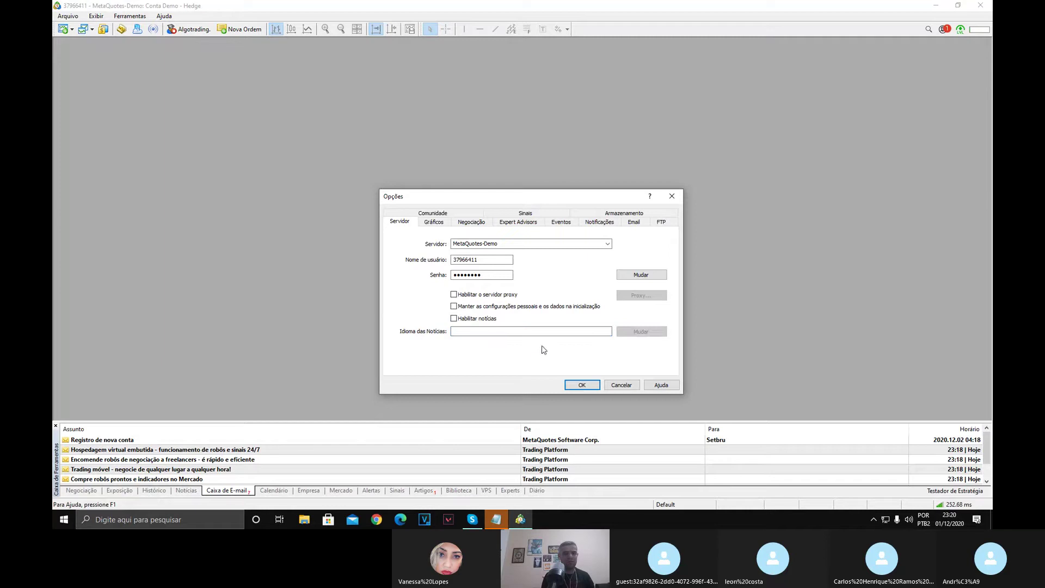
left_click(454, 294)
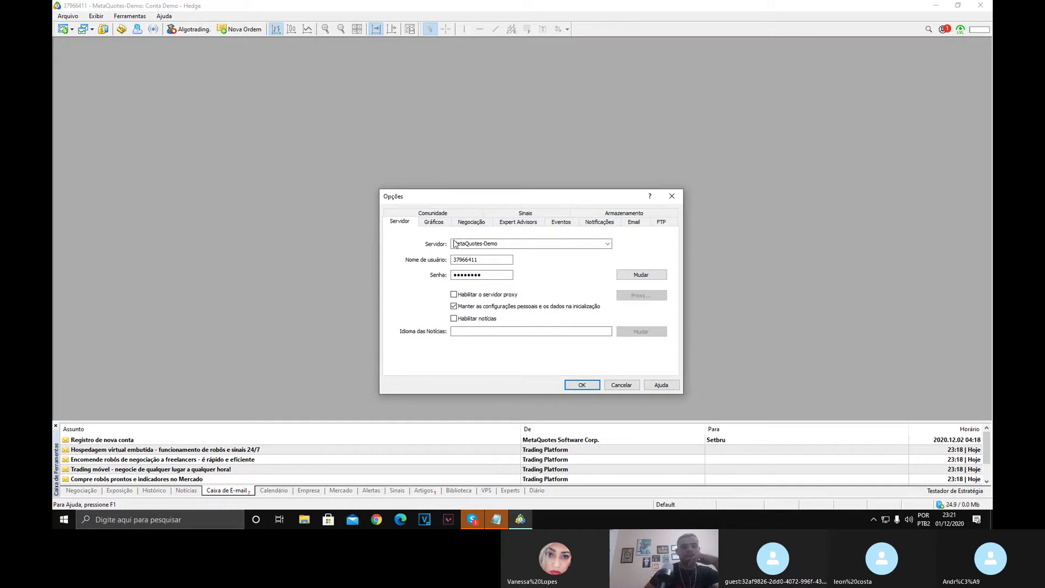
left_click(473, 222)
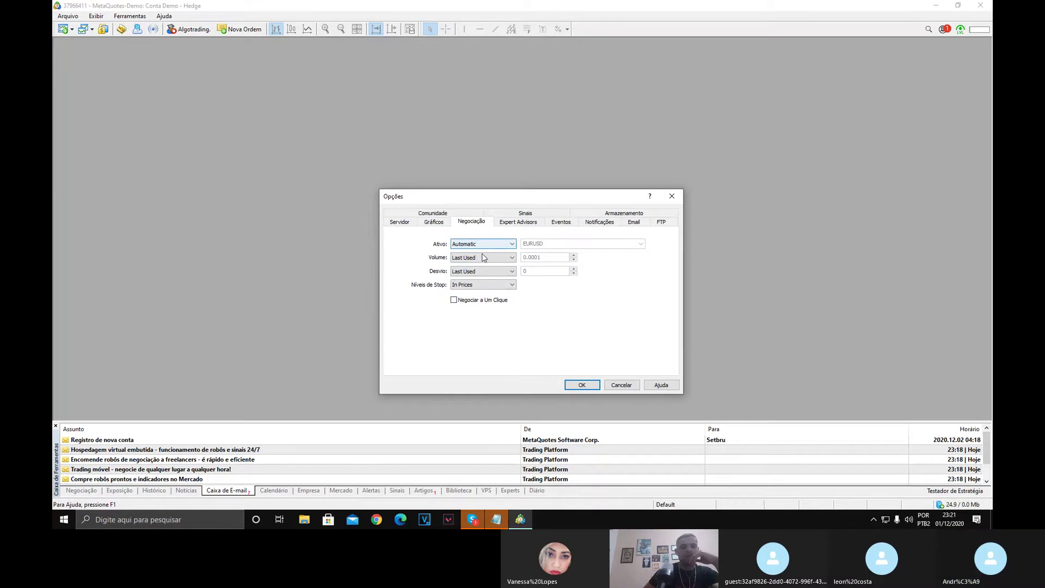
Enable Negociar a Um Clique after accepting its terms and conditions.
left_click(454, 300)
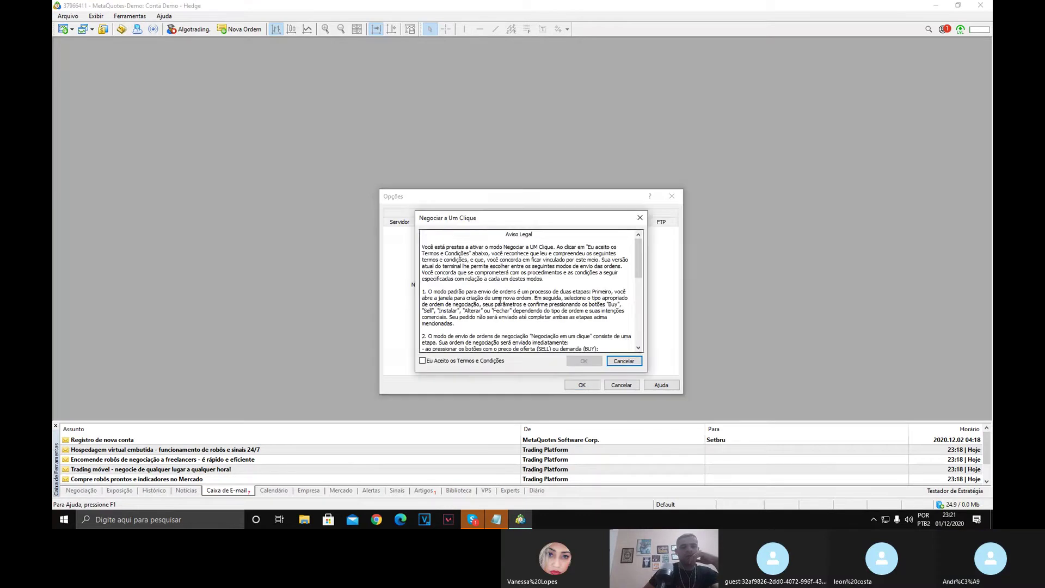
left_click(427, 361)
left_click(583, 360)
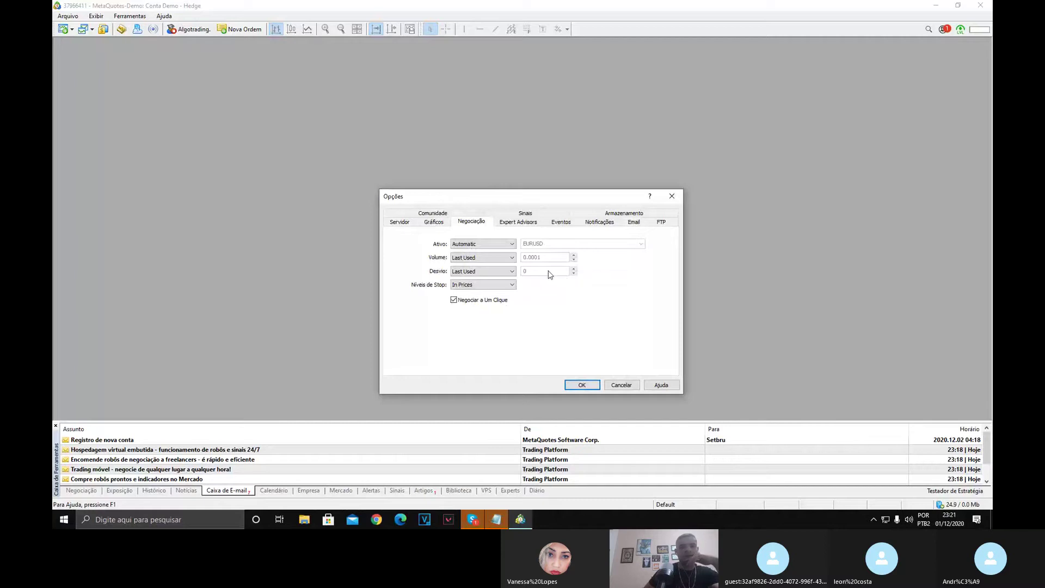
left_click(520, 222)
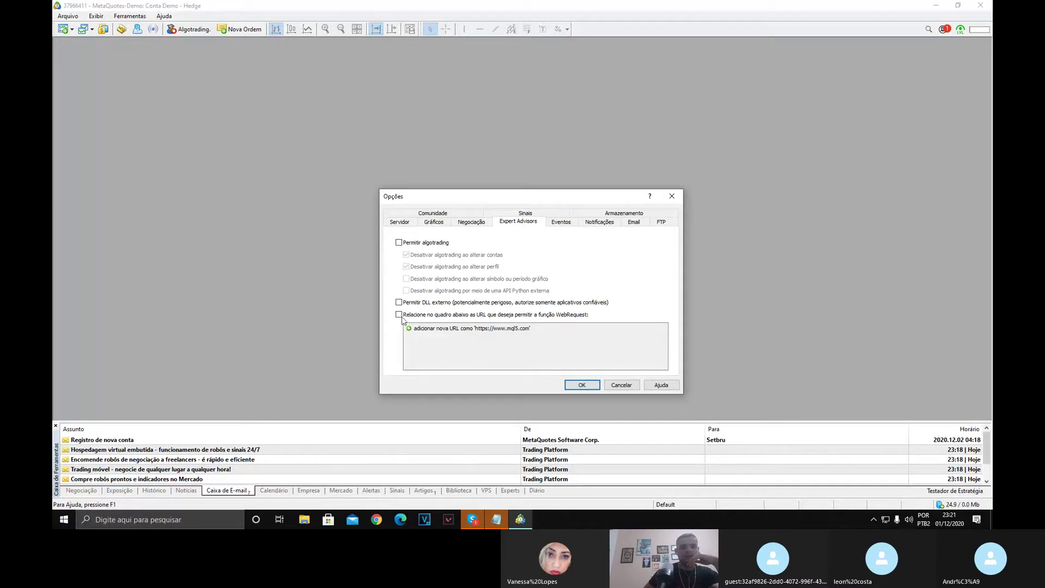
On the Expert Advisors tab, allow algotrading, external DLL imports and WebRequest for listed URLs.
left_click(398, 243)
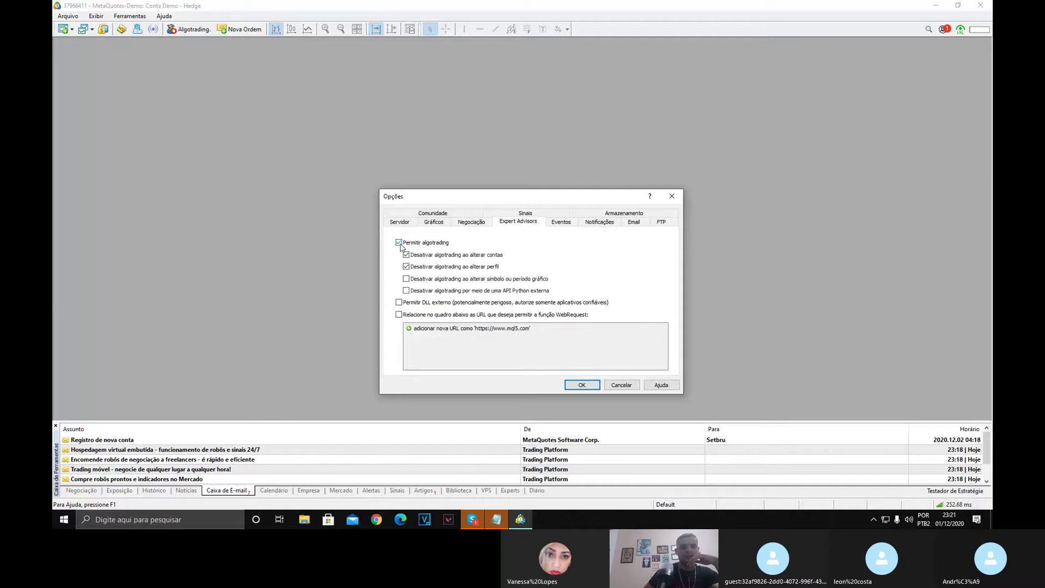
left_click(401, 302)
left_click(402, 314)
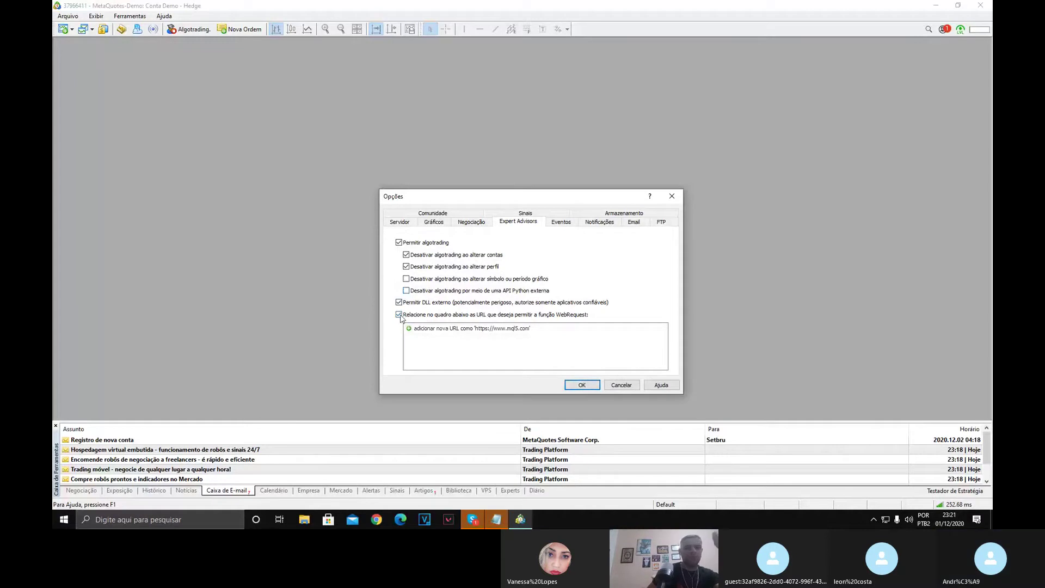
left_click(399, 314)
left_click(399, 302)
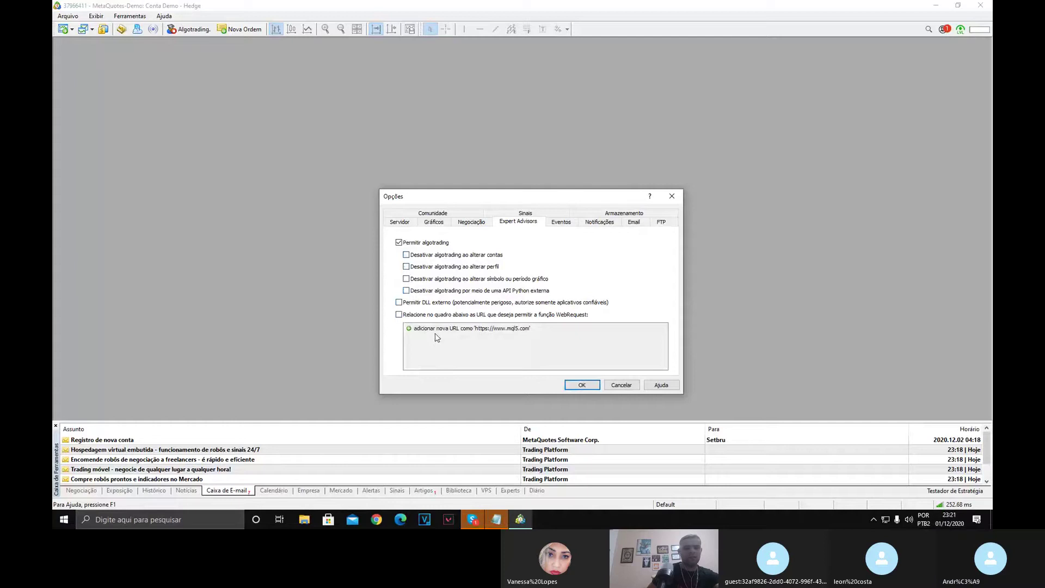
left_click(399, 302)
left_click(399, 315)
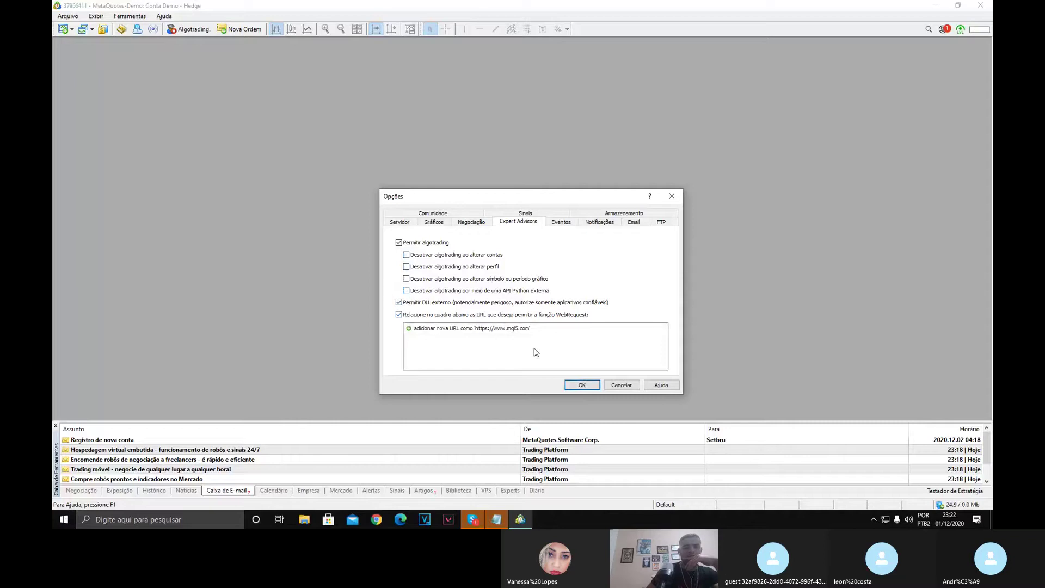
left_click(561, 223)
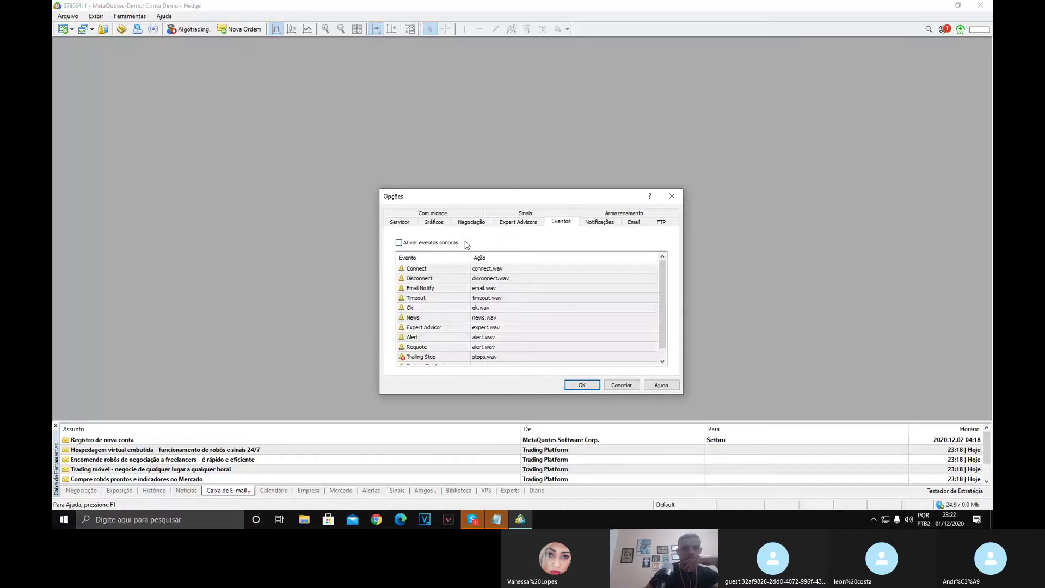
Confirm the Opções dialog with OK so the new trading and algotrading settings apply.
left_click(578, 384)
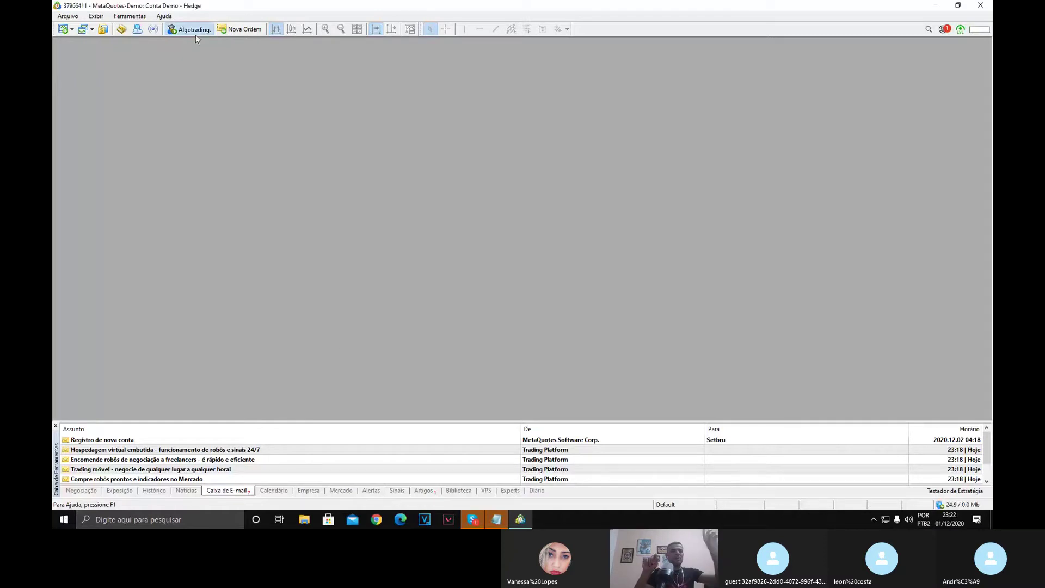
Hide the Standard and Line Studies toolbars, leaving only the menu bar.
left_click(96, 16)
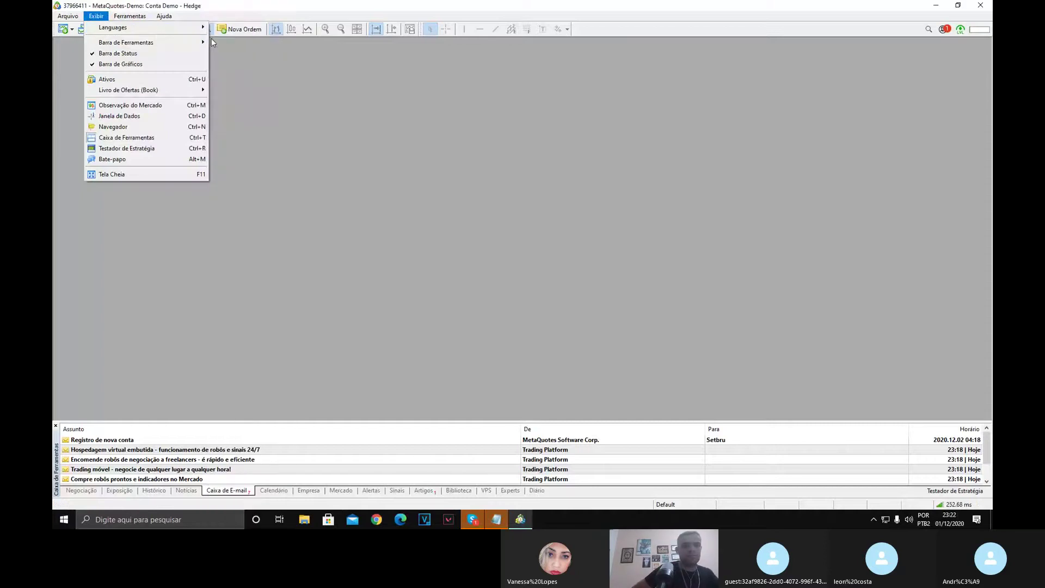
mouse_move(206, 43)
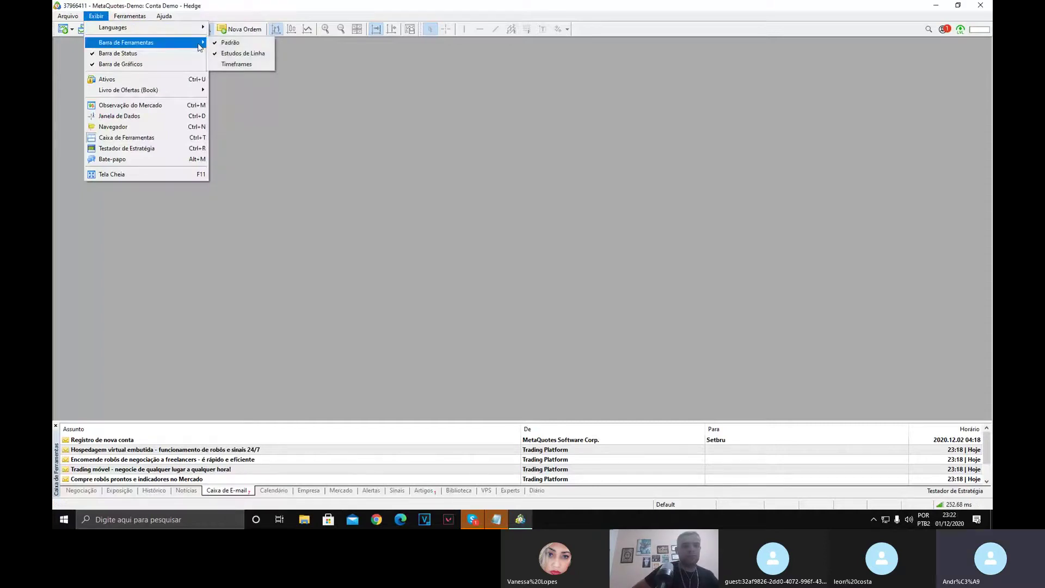
left_click(242, 43)
left_click(120, 16)
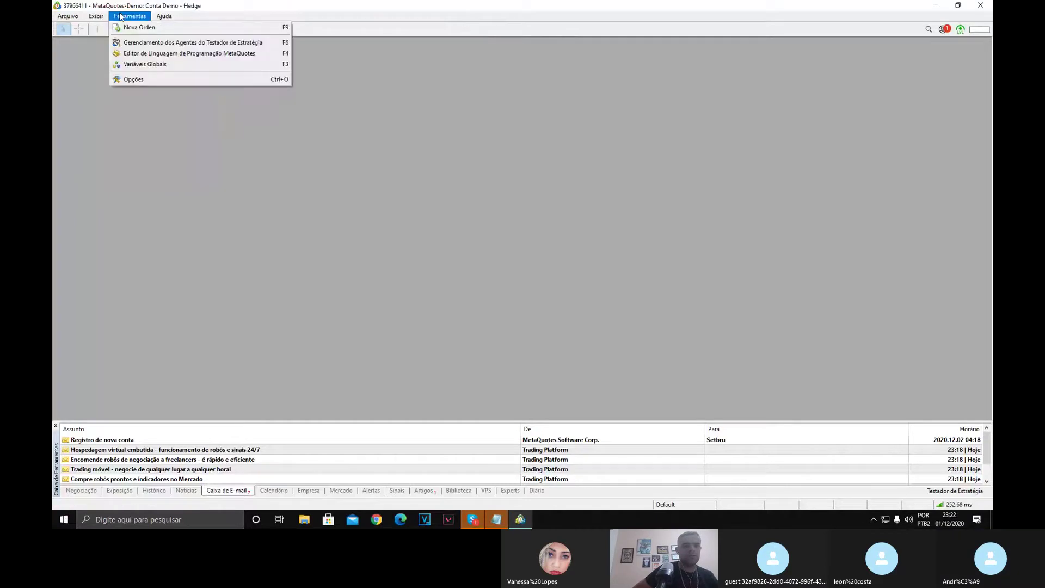
mouse_move(96, 16)
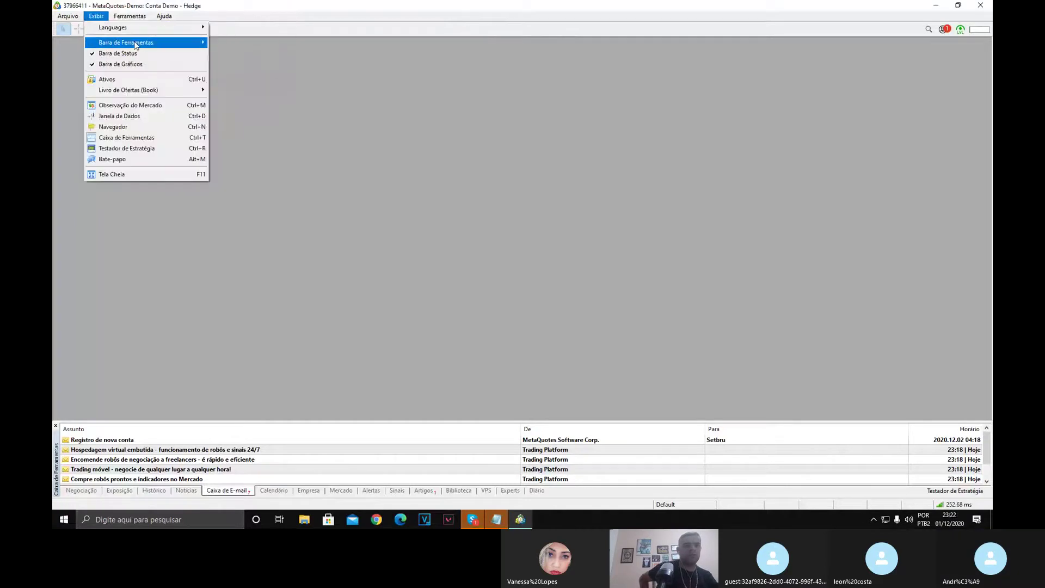
mouse_move(135, 44)
left_click(252, 53)
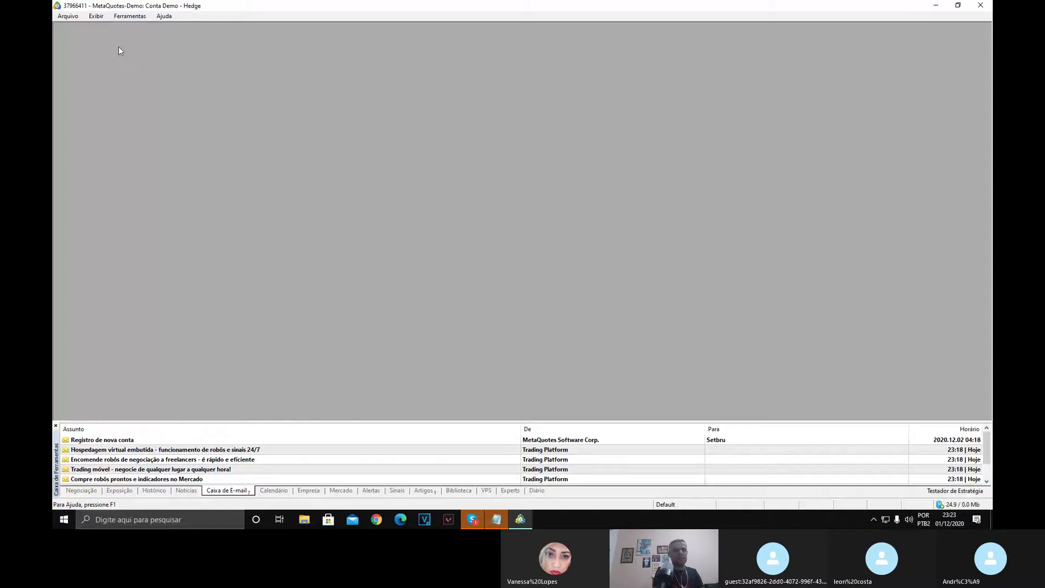
left_click(70, 16)
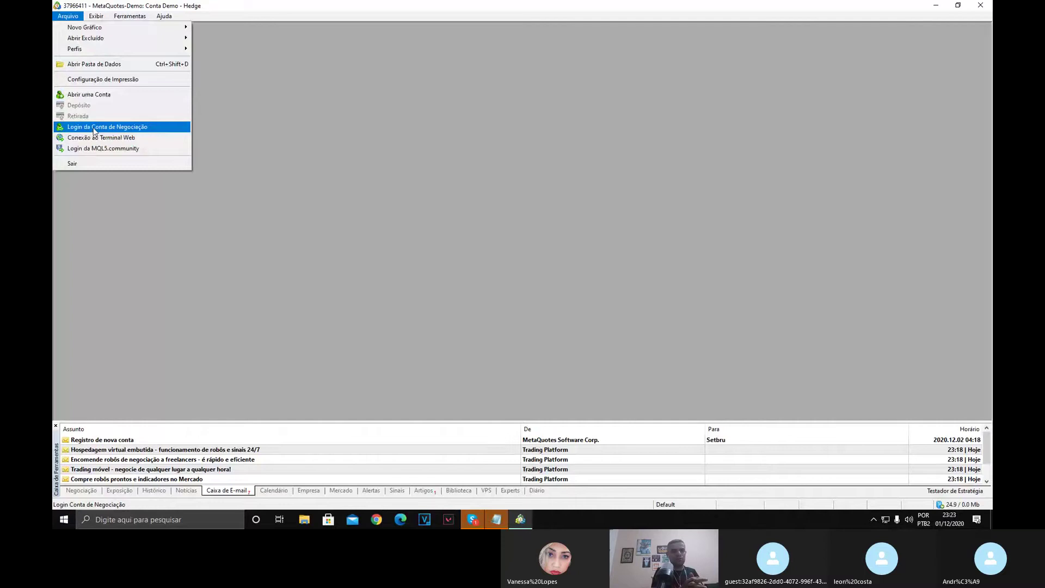
In Abrir uma Conta, search brokers for 'MODAL' and continue with Modal DTVM Ltda.
left_click(94, 128)
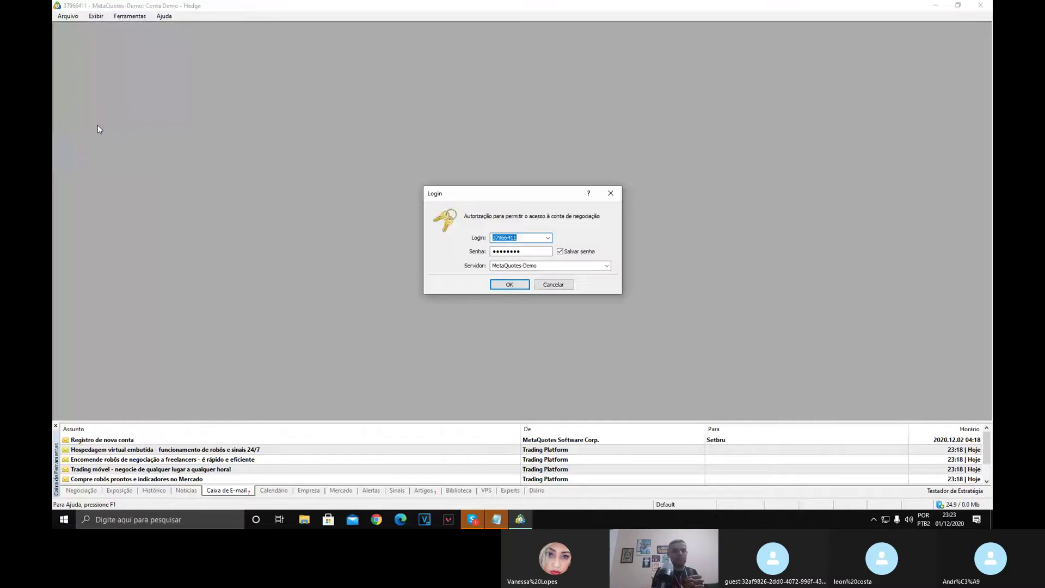
left_click(610, 193)
left_click(68, 15)
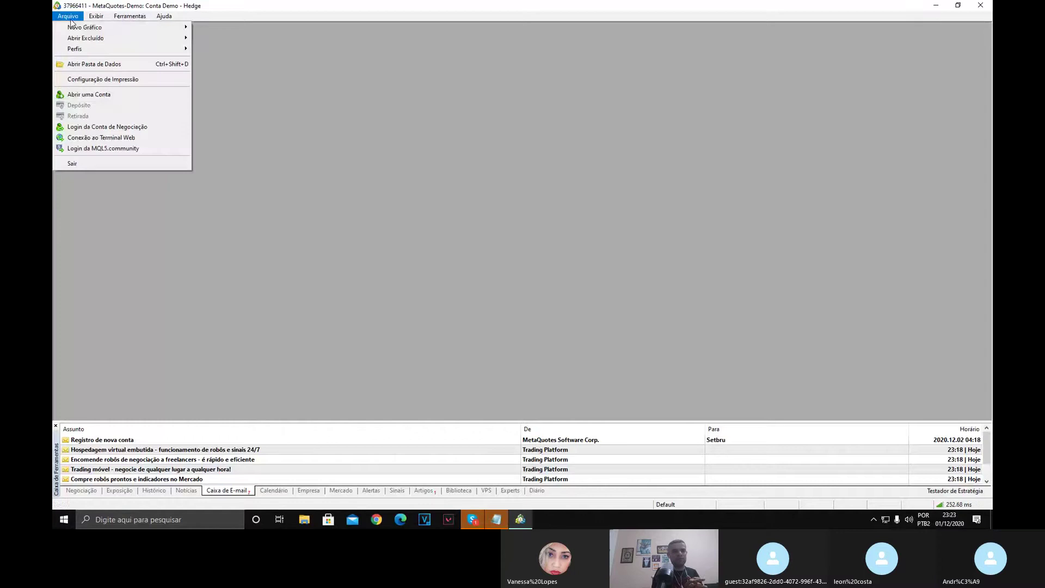
left_click(92, 94)
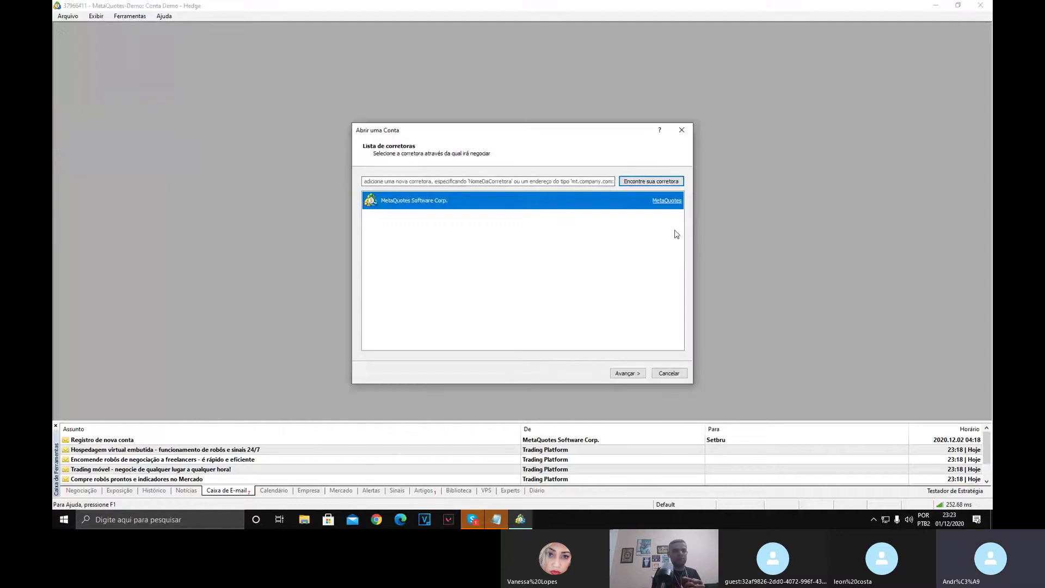
left_click(592, 182)
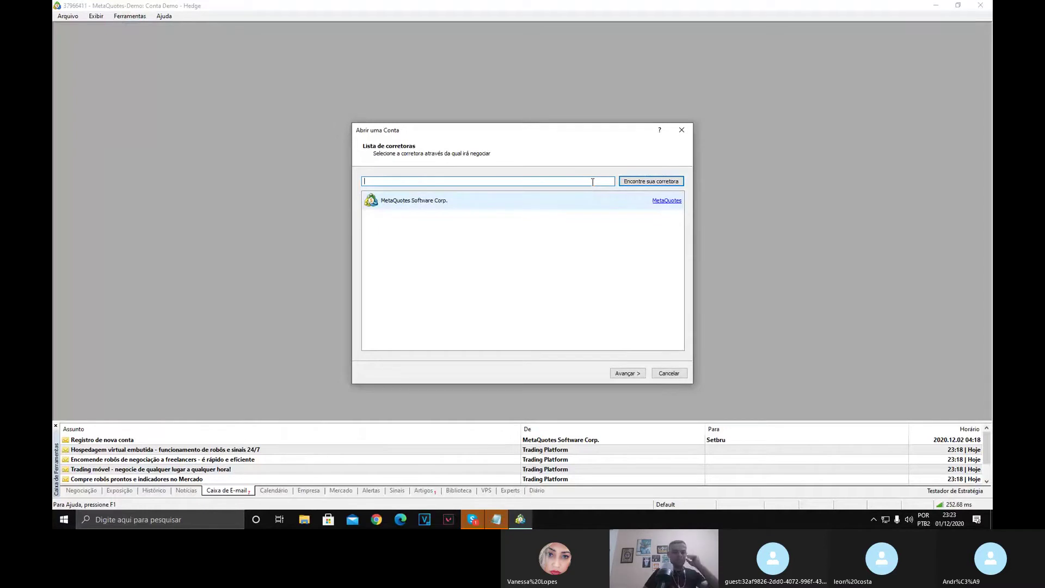
type("MODAL")
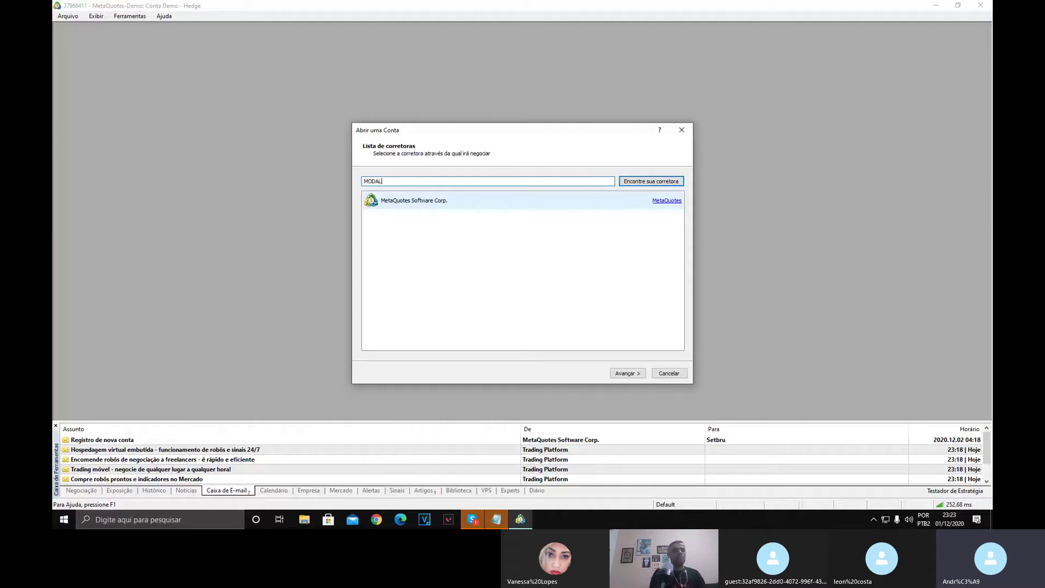
left_click(665, 182)
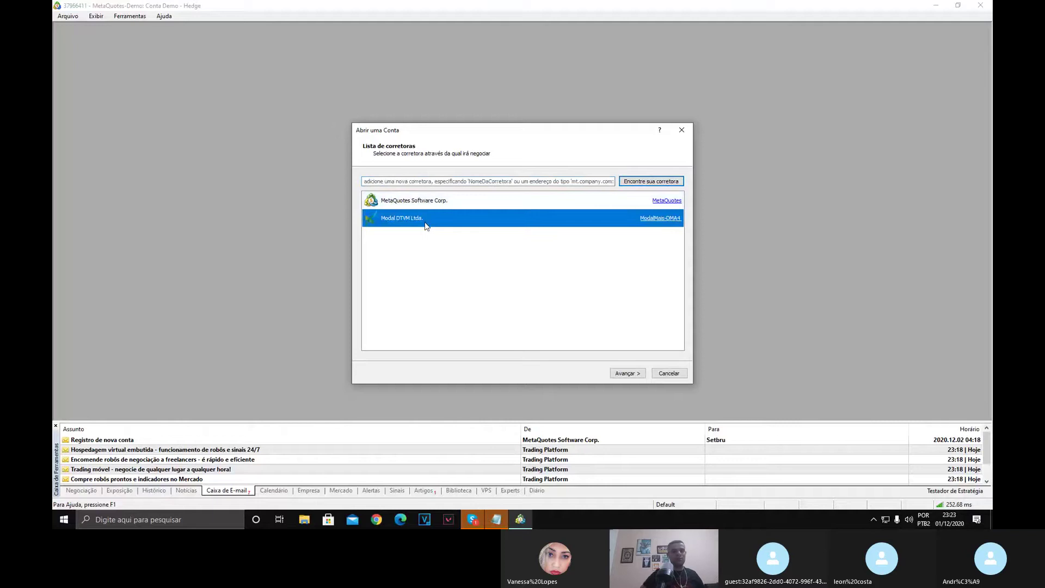
left_click(622, 374)
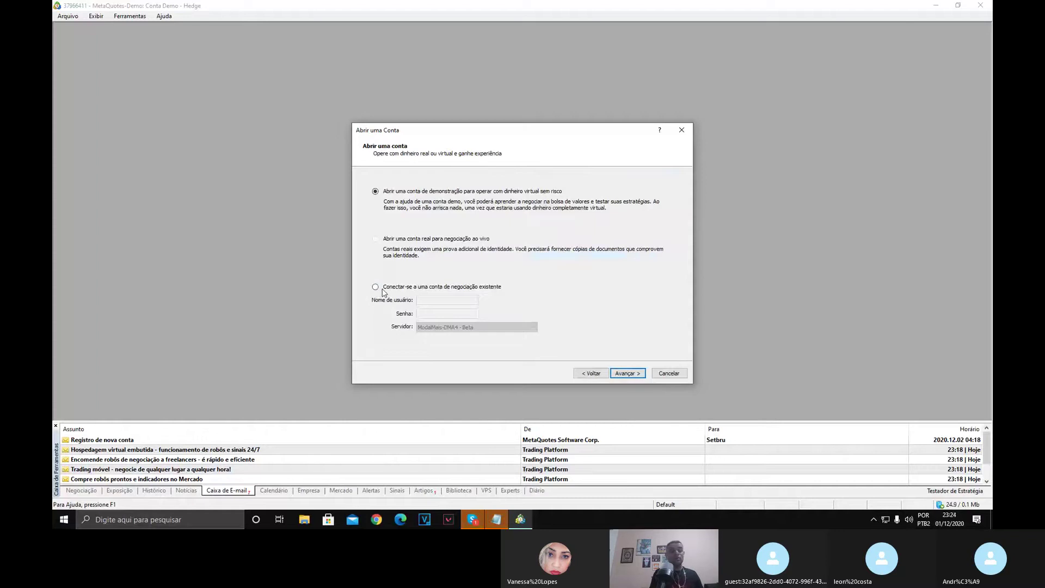
Choose 'Conectar-se a uma conta de negociação existente', then go back to the broker list.
left_click(381, 288)
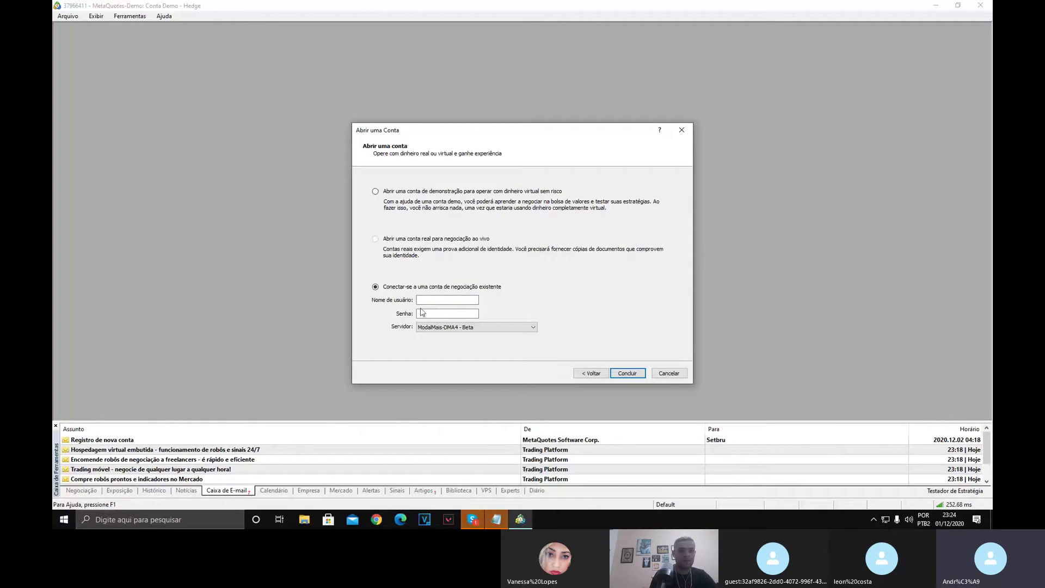
left_click(596, 374)
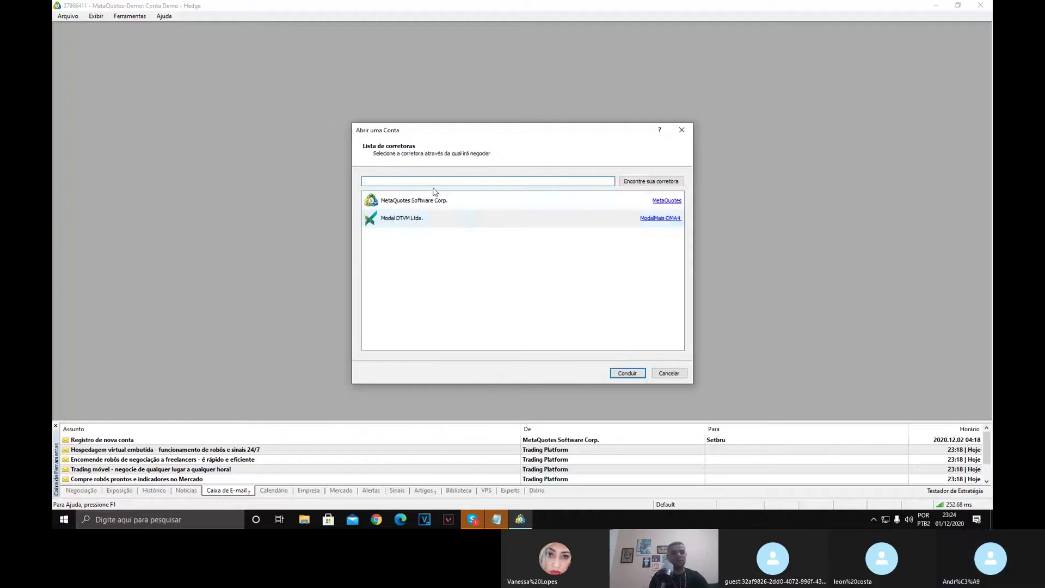
Search brokers for 'XP INVESTIMENTOS' and select XP Investimentos CCTVM S/A.
type("XP")
left_click(648, 181)
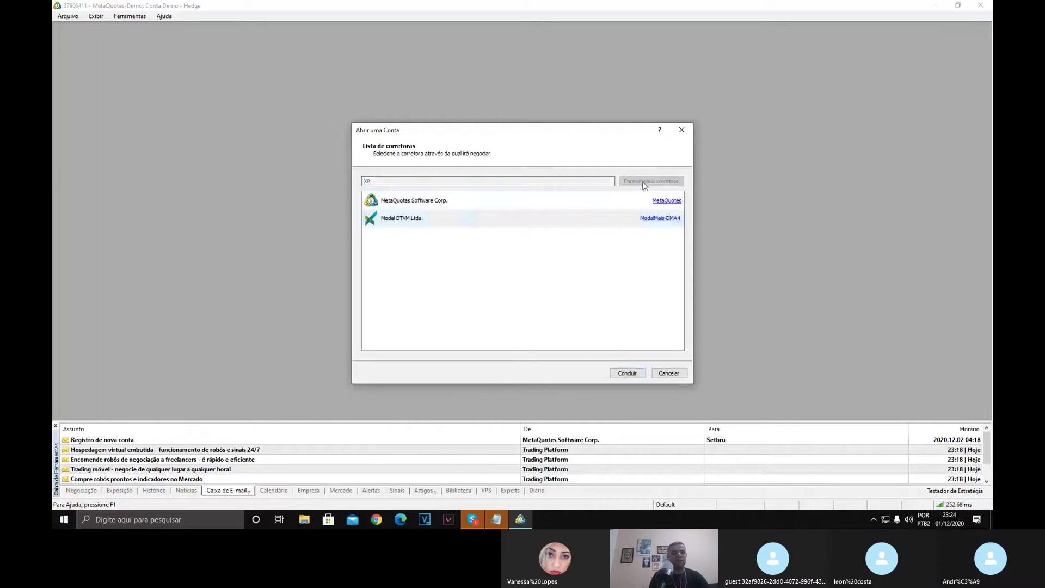
left_click(419, 178)
type("XP INVE")
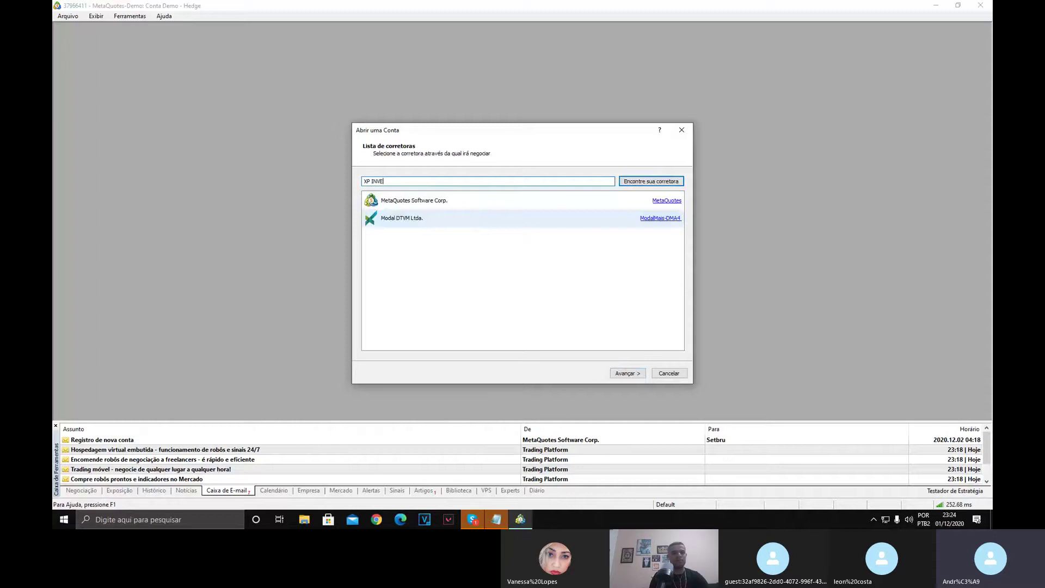
type("STIMENTOS")
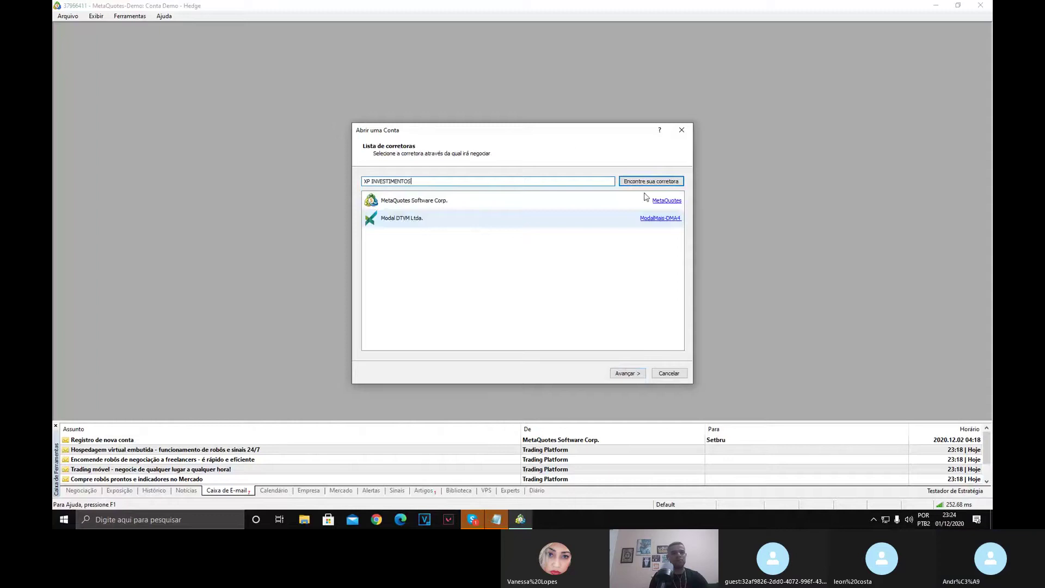
left_click(641, 185)
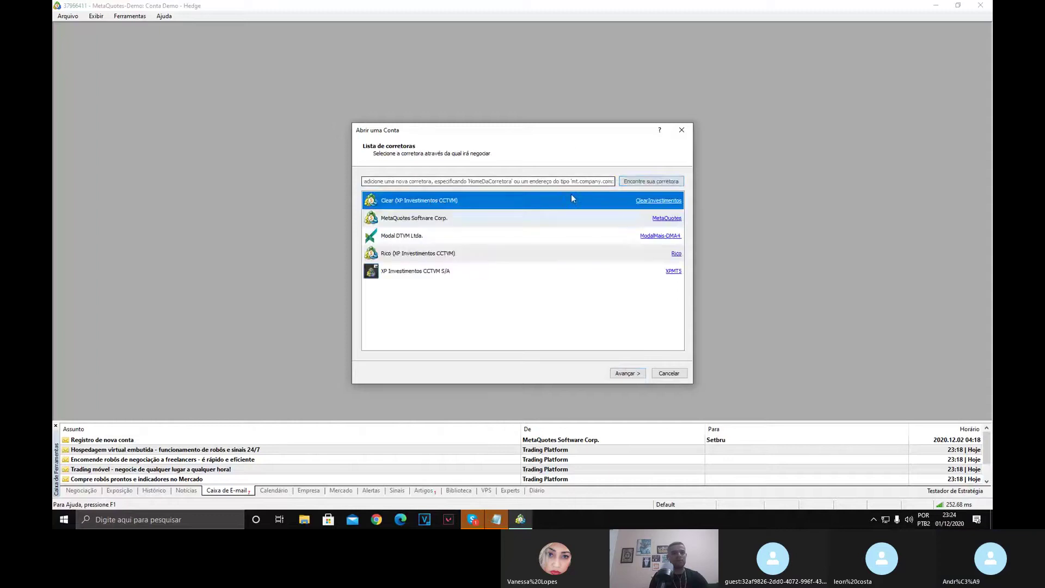
left_click(421, 277)
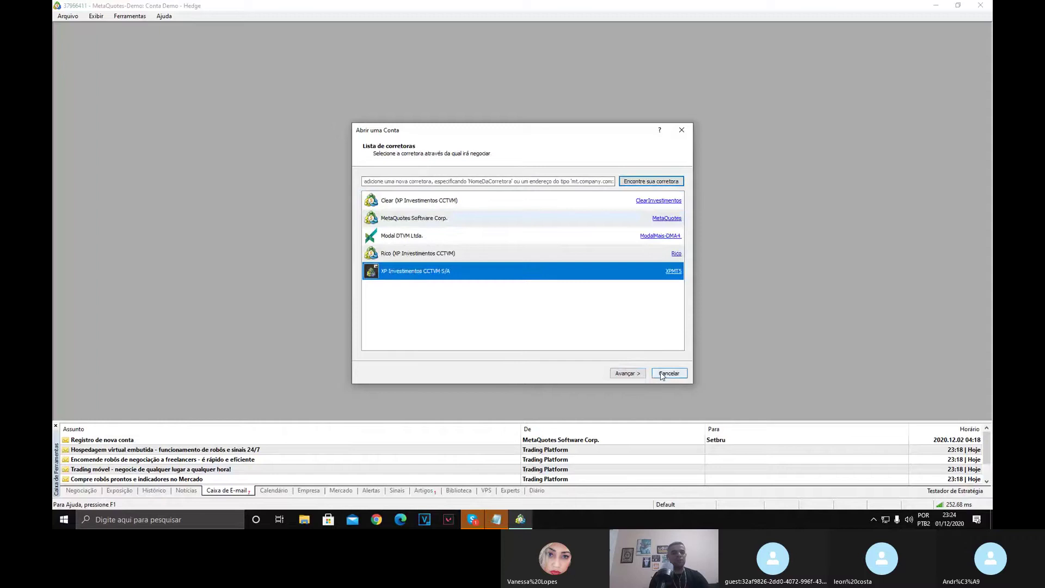
Continue to the account login step, then cancel the wizard without logging in.
left_click(627, 374)
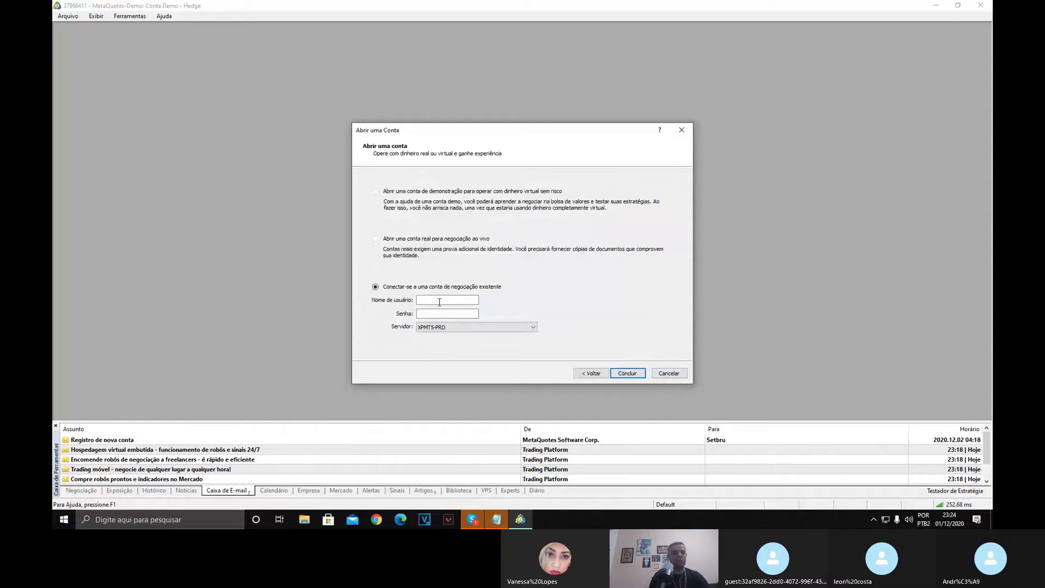
left_click(439, 301)
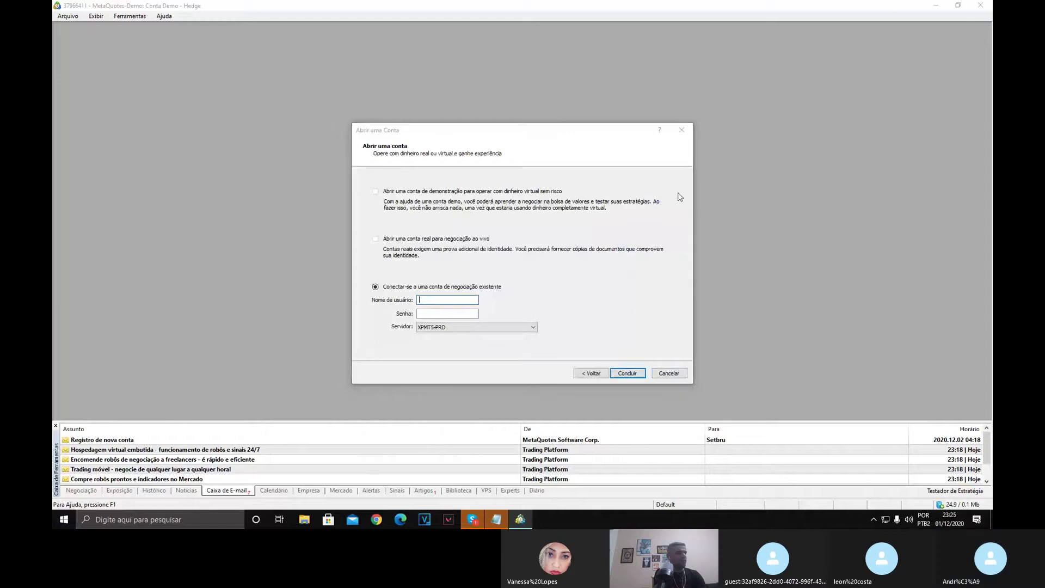
left_click(668, 373)
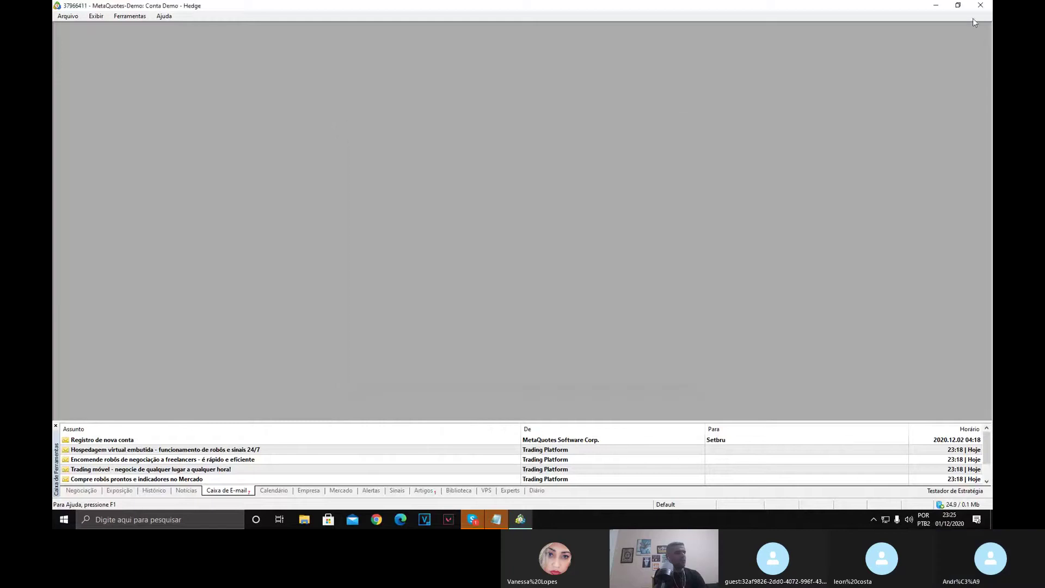
Launch the MODAL terminal from the desktop to view its saved XPMT5-Demo login, then return to MetaQuotes-Demo.
left_click(935, 5)
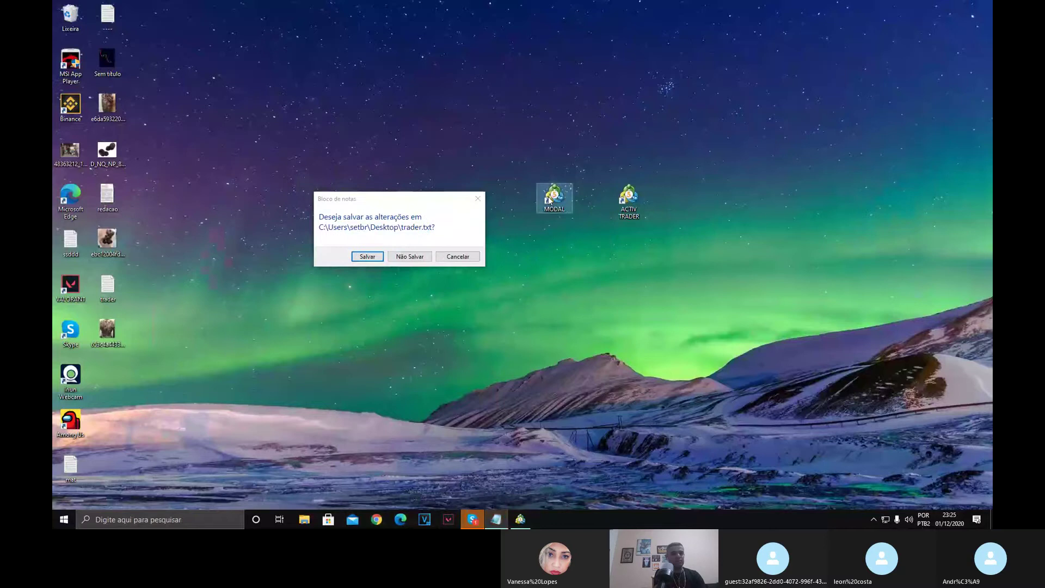
left_click(551, 203)
left_click(478, 199)
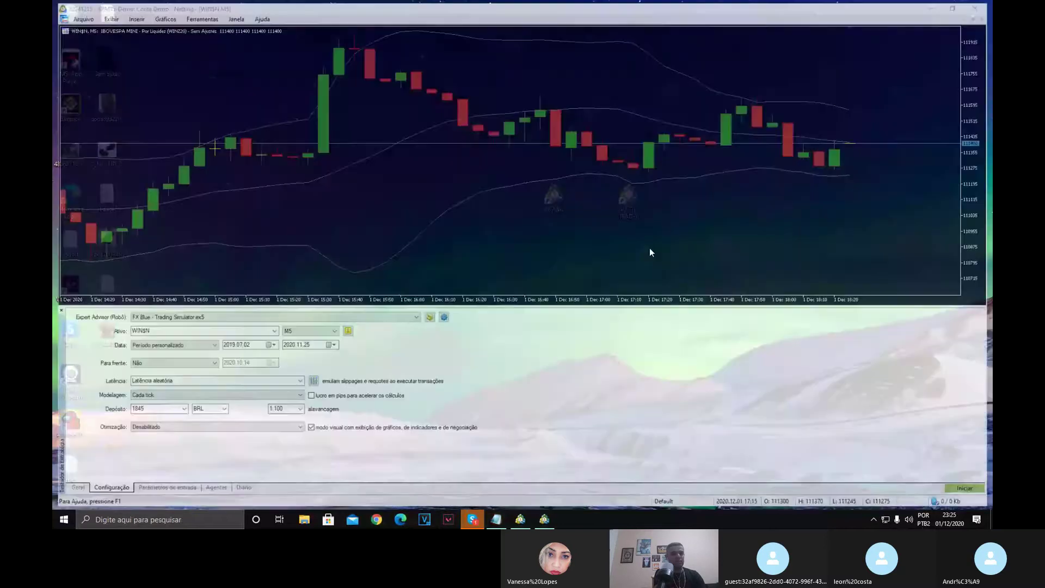
left_click(74, 18)
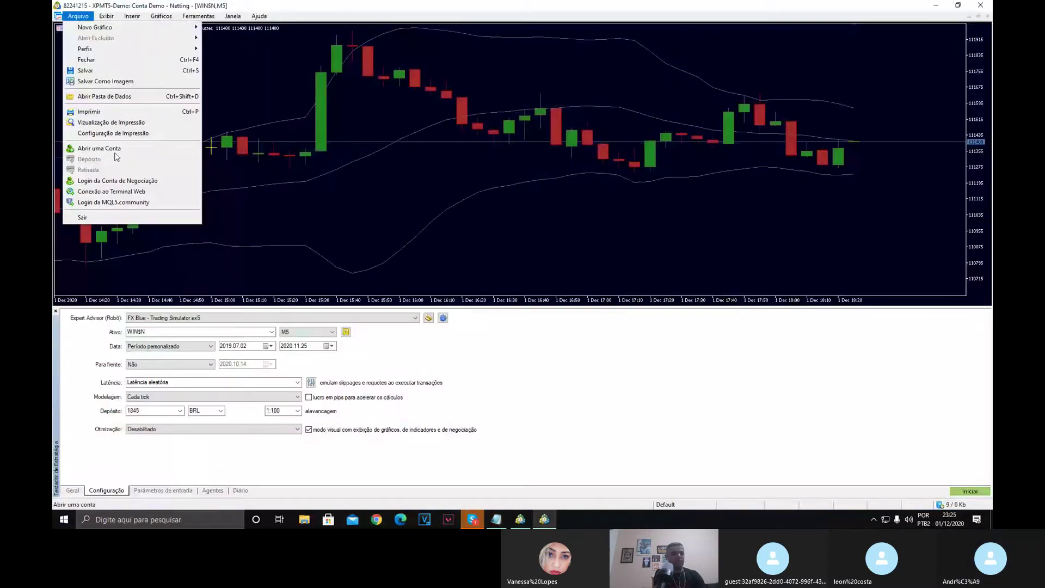
left_click(109, 181)
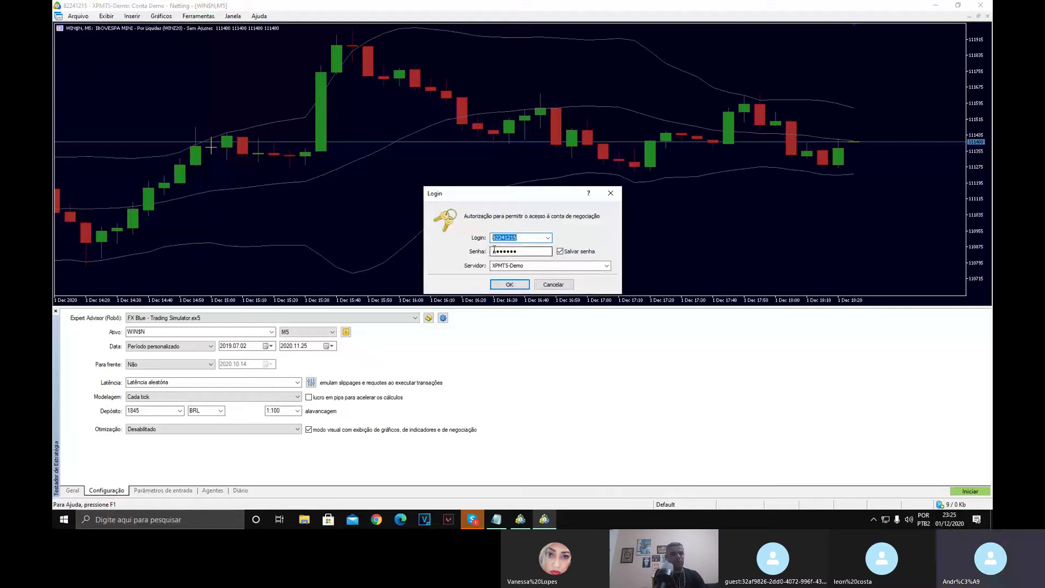
key("alt+Tab")
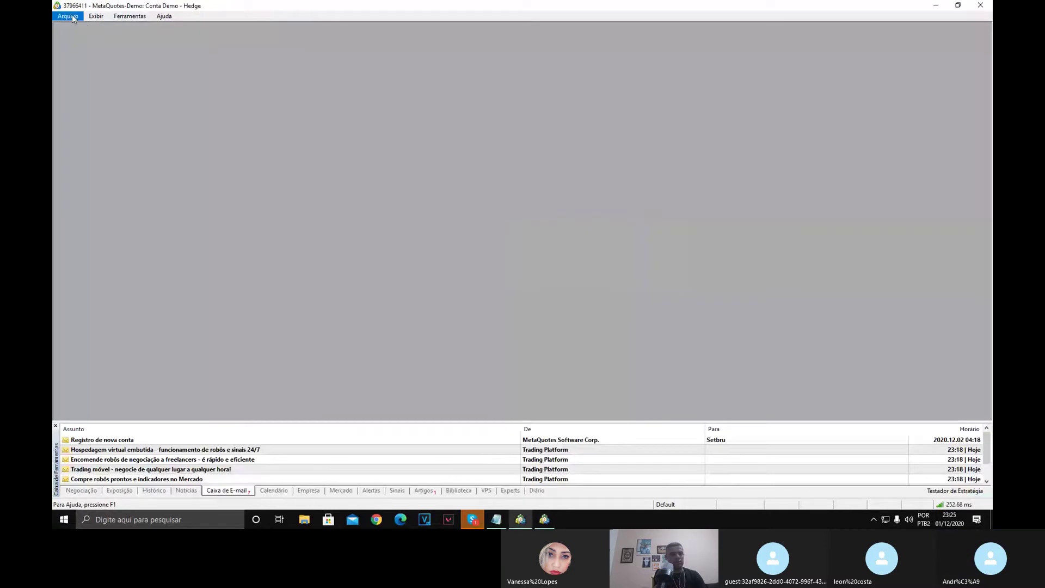
In Abrir uma Conta, select XP Investimentos CCTVM S/A and continue to the login step.
left_click(68, 16)
left_click(90, 95)
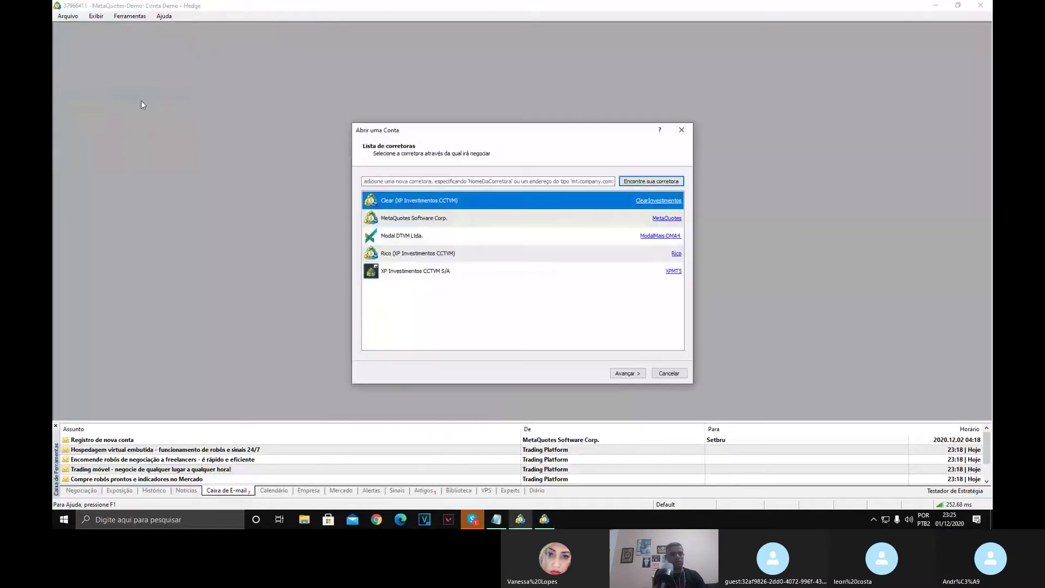
left_click(418, 271)
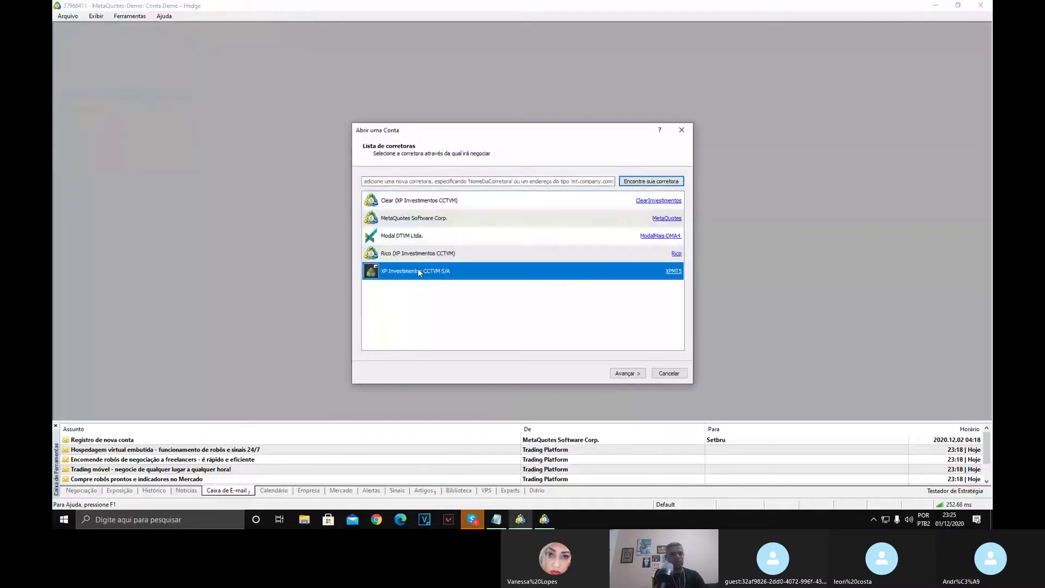
left_click(626, 374)
Paste the account username, enter the password and finish connecting on XPMT5-PRD.
left_click(457, 300)
left_click(450, 314)
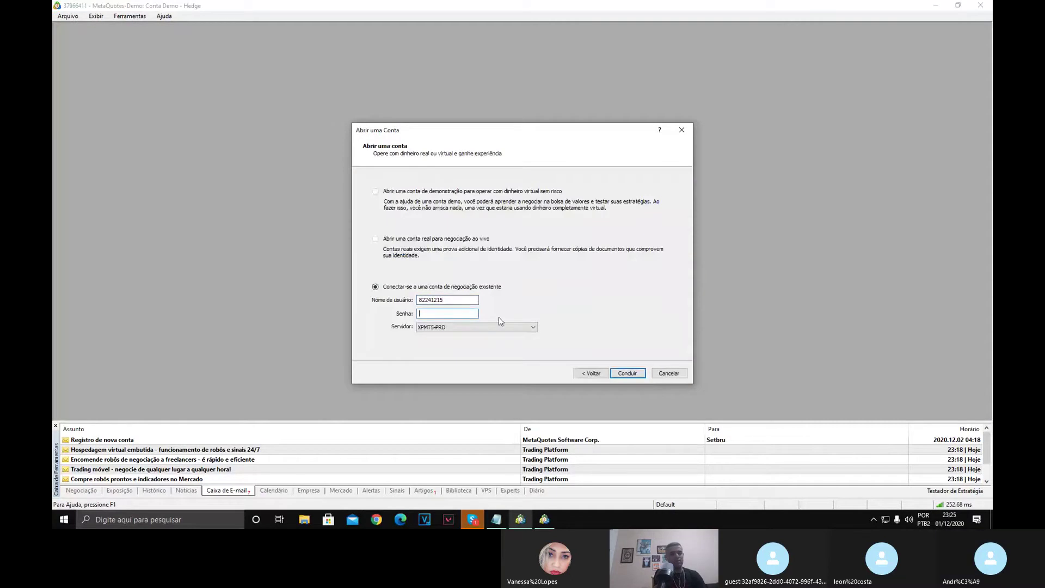
type("••")
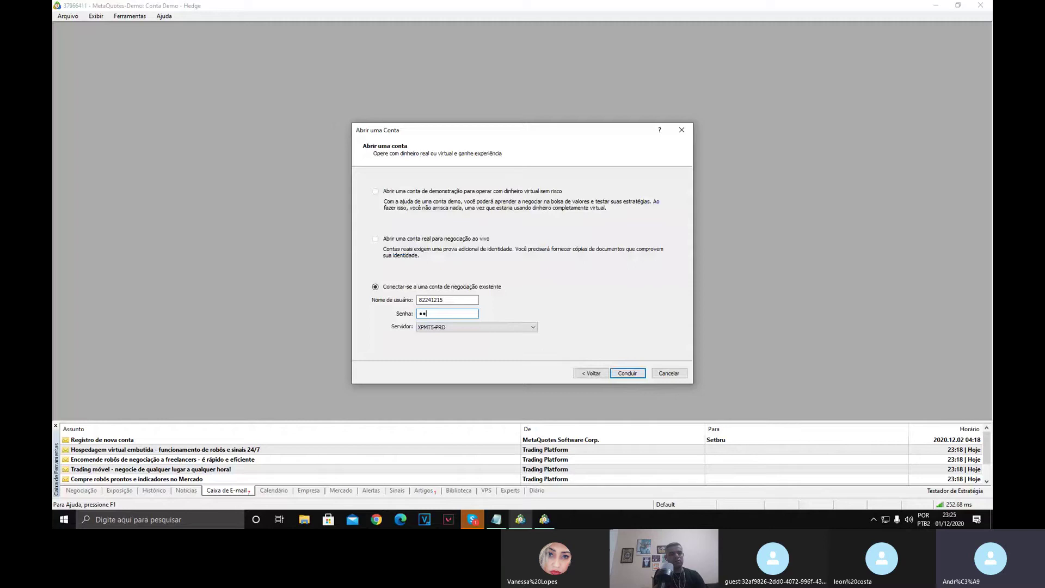
type("•")
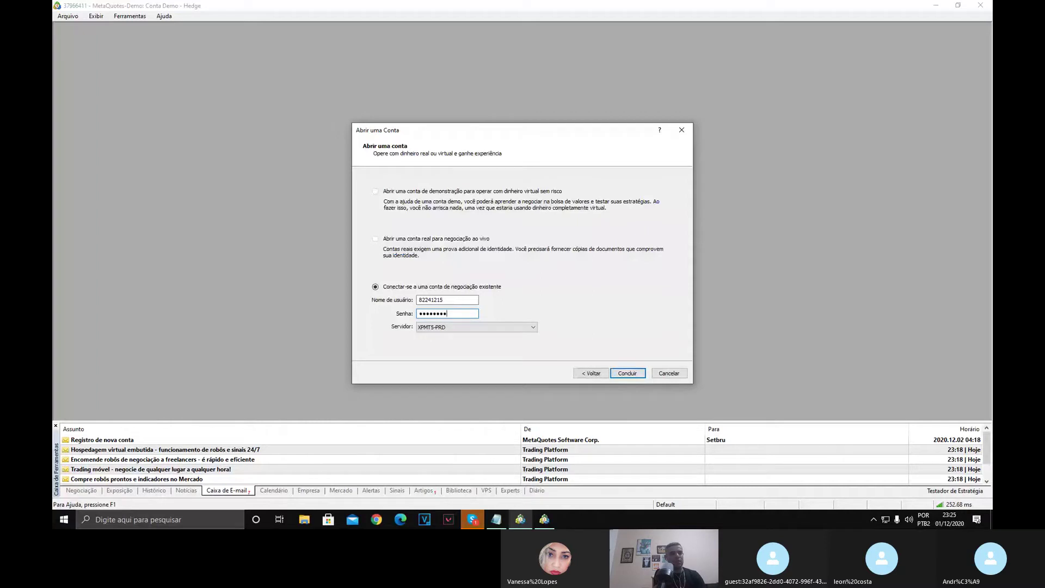
type("•")
left_click(628, 373)
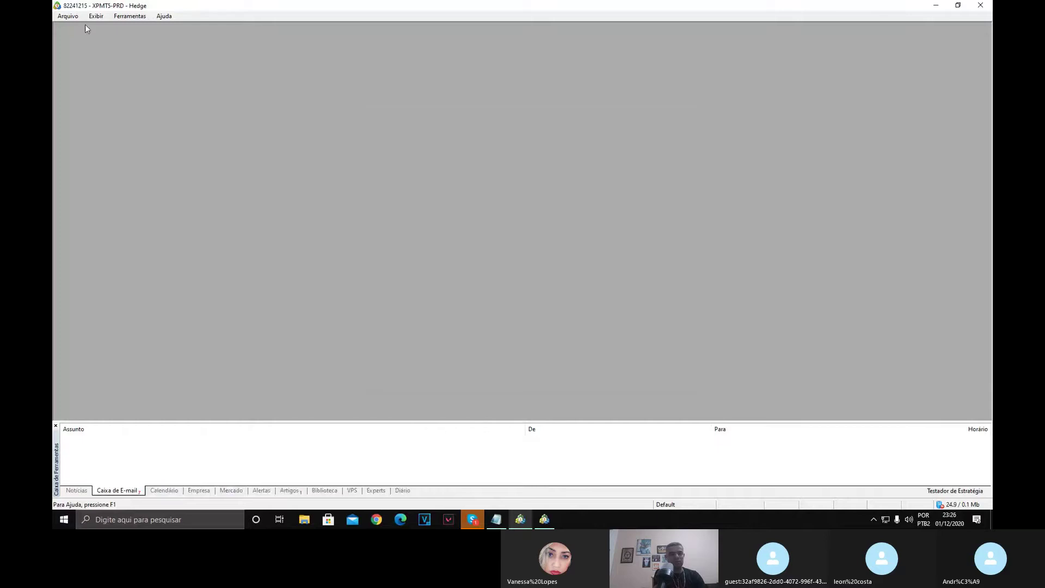
Re-enter the account password in the login form and sign in to XPMT5-PRD again.
left_click(68, 16)
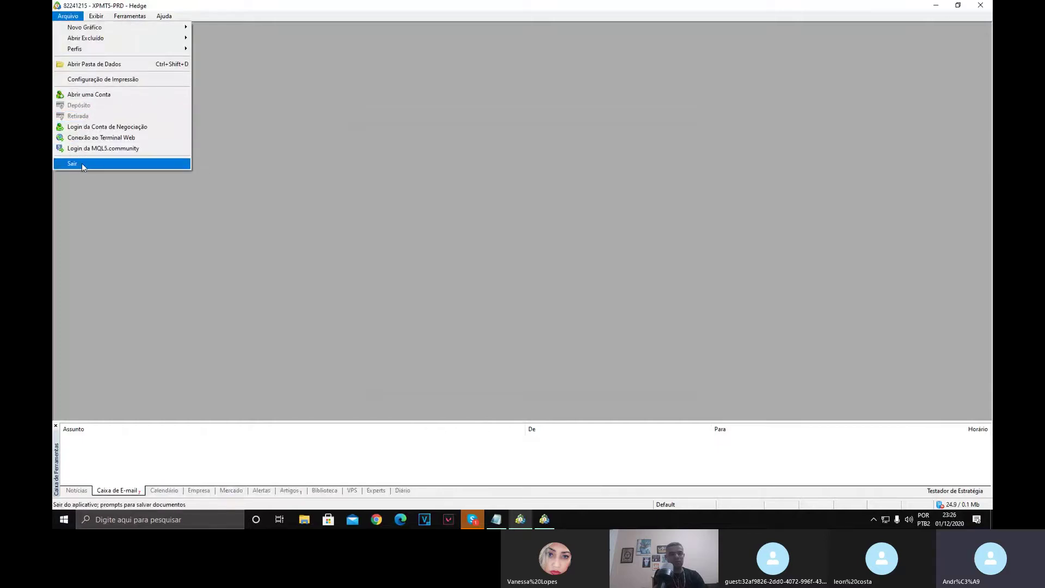
left_click(242, 256)
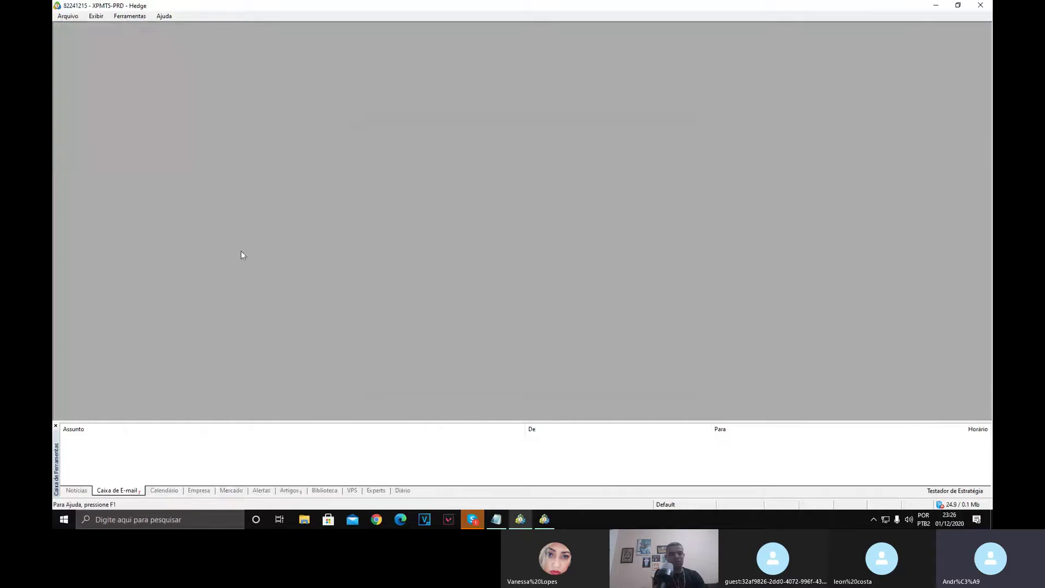
left_click(61, 16)
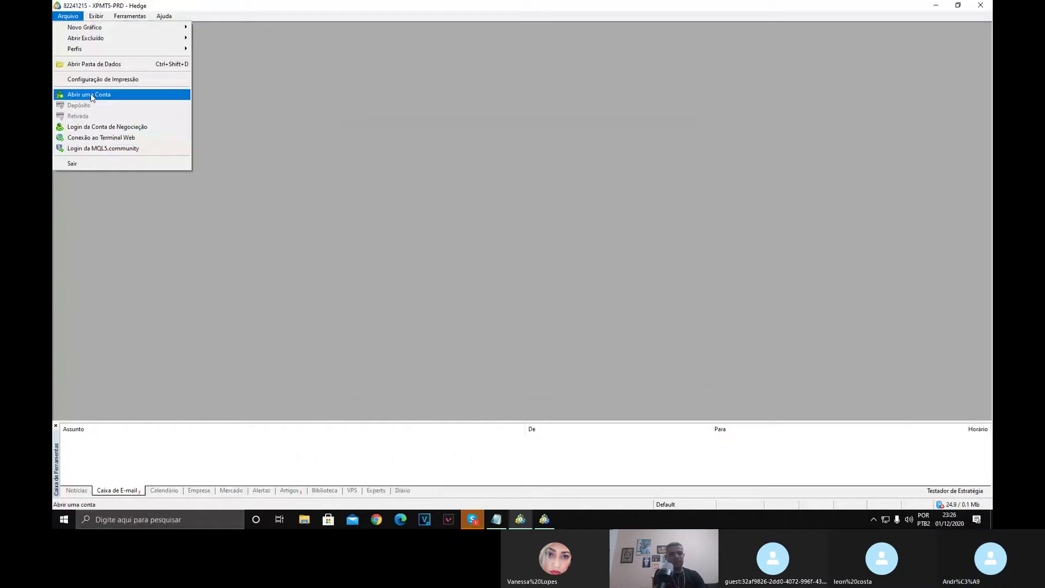
left_click(101, 128)
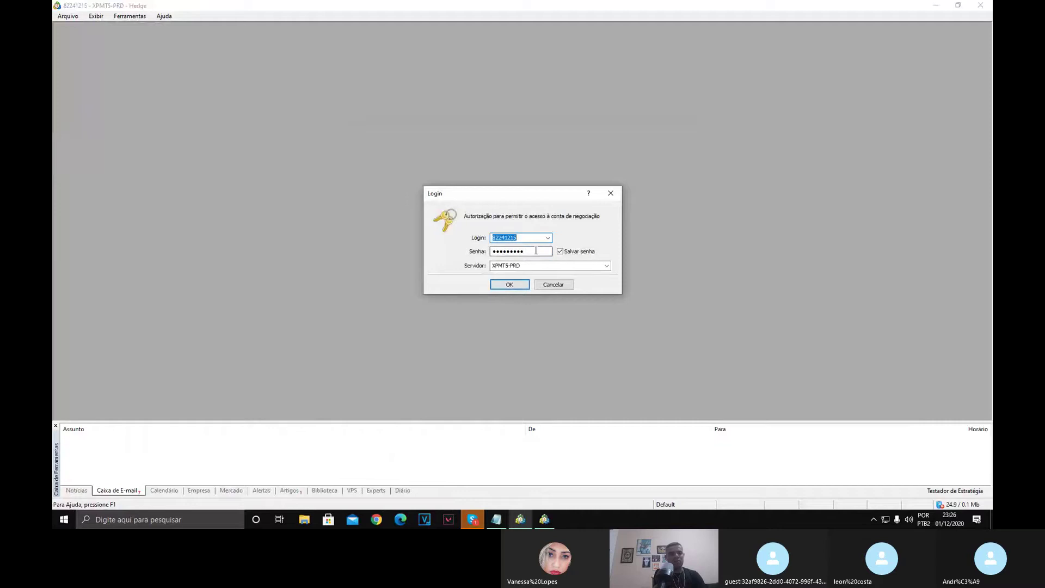
key("Tab")
type("*****")
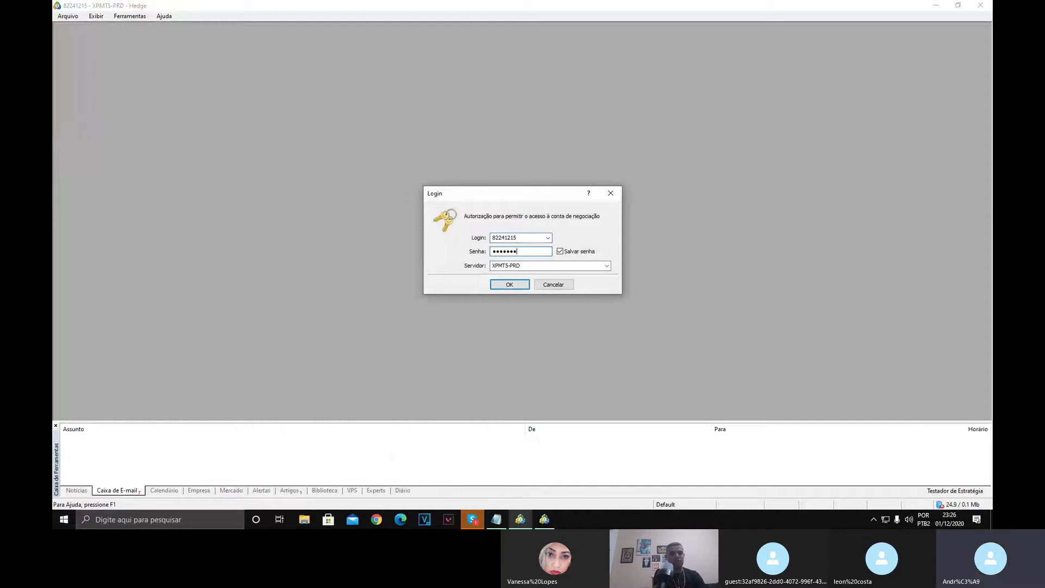
left_click(510, 286)
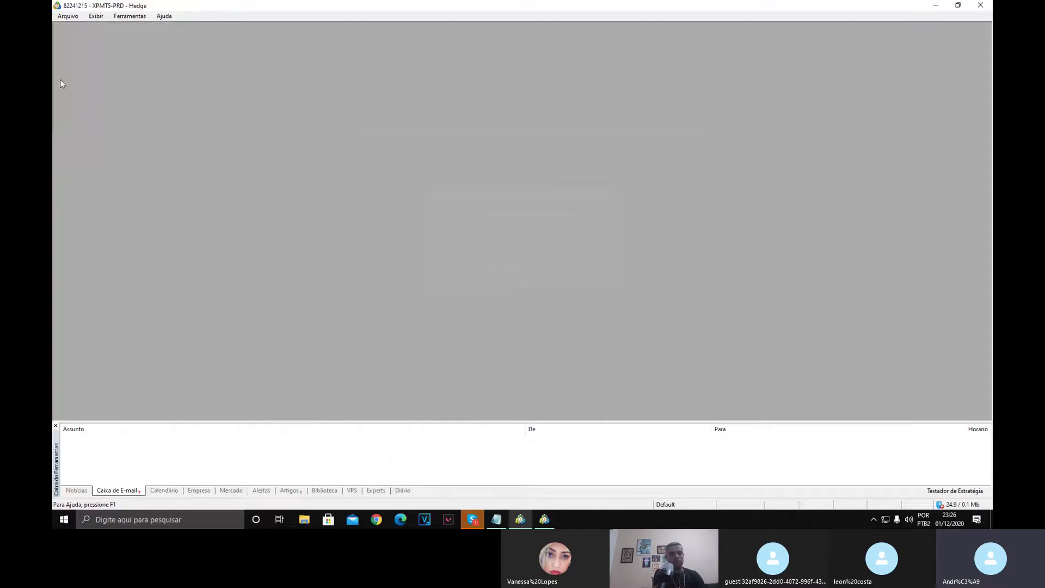
left_click(68, 18)
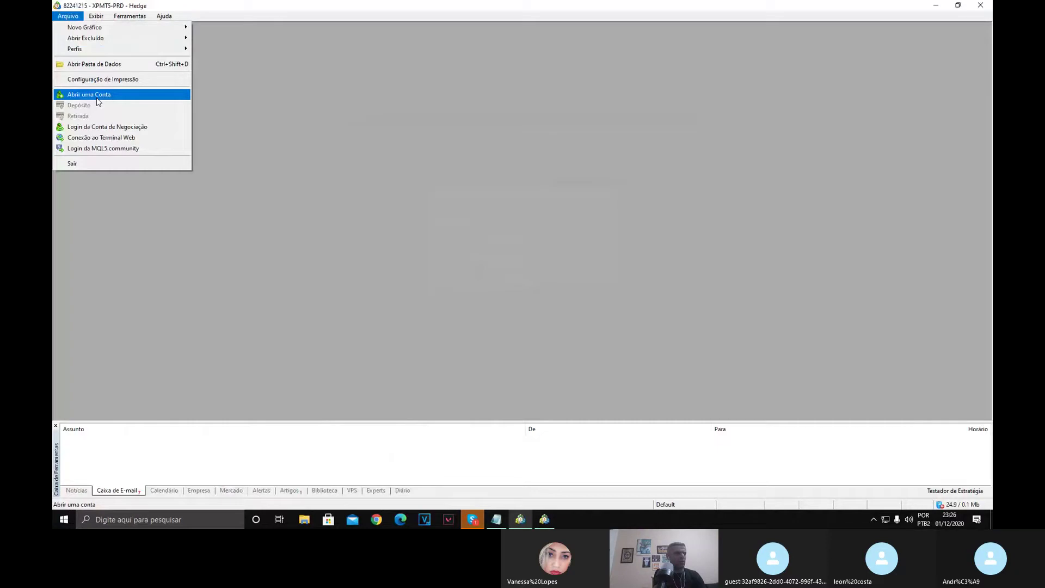
Compare the login form's server name with the terminal already on XPMT5-Demo.
left_click(110, 129)
left_click(558, 267)
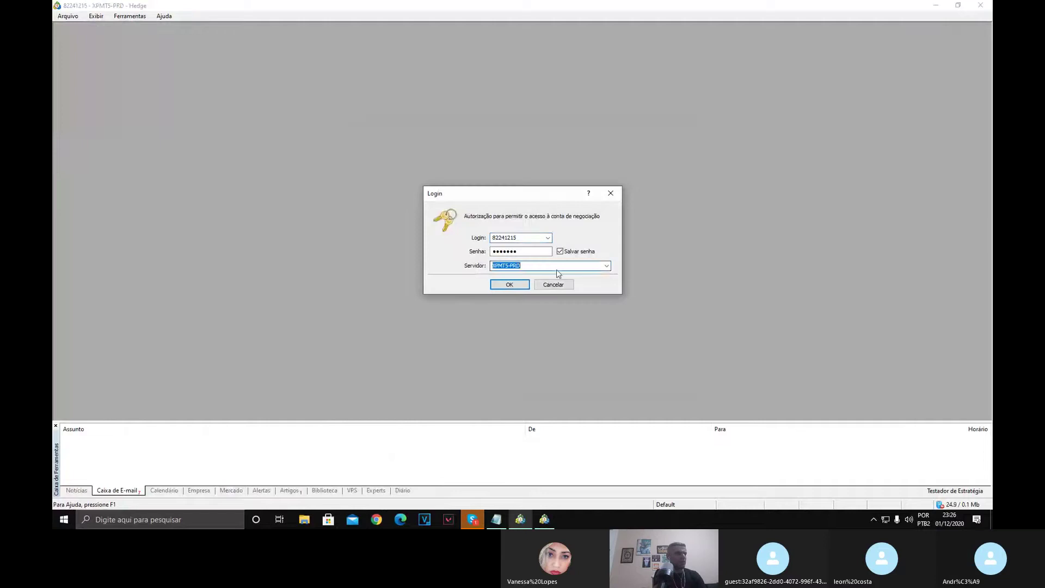
left_click(544, 520)
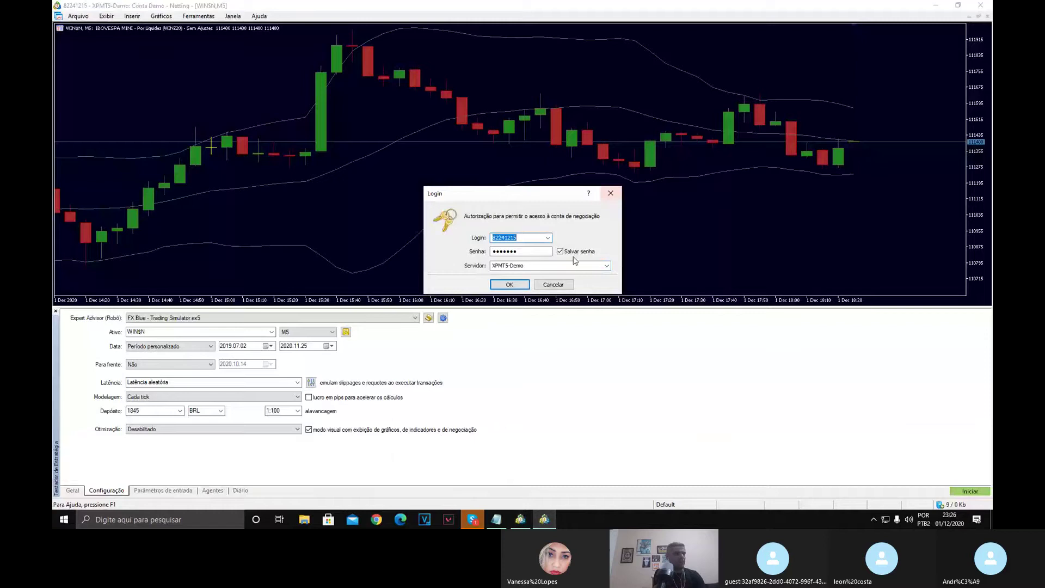
left_click(555, 266)
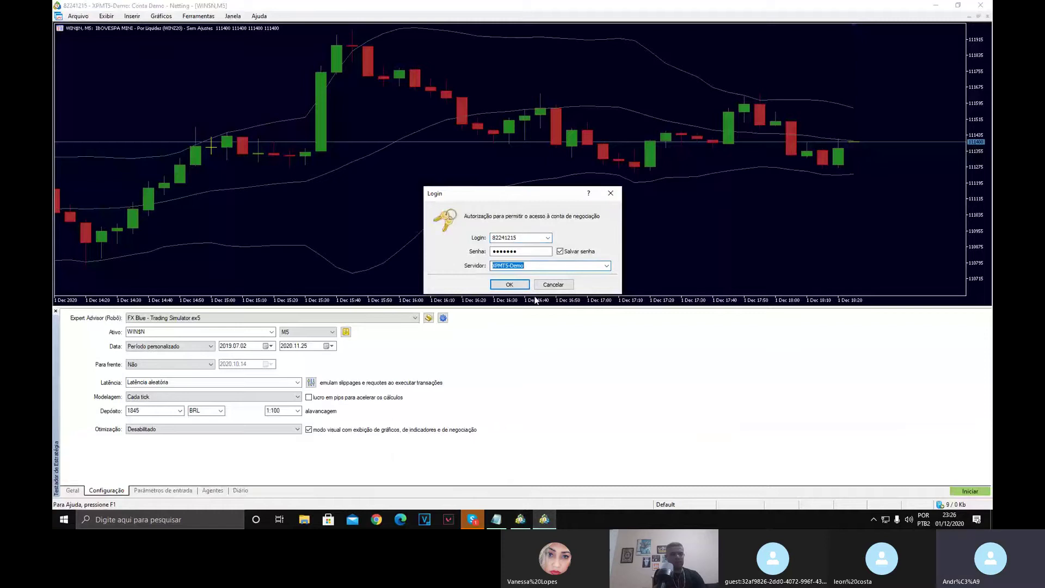
left_click(542, 522)
Choose XPMT5-Demo in the Servidor list and log in to it.
left_click(568, 266)
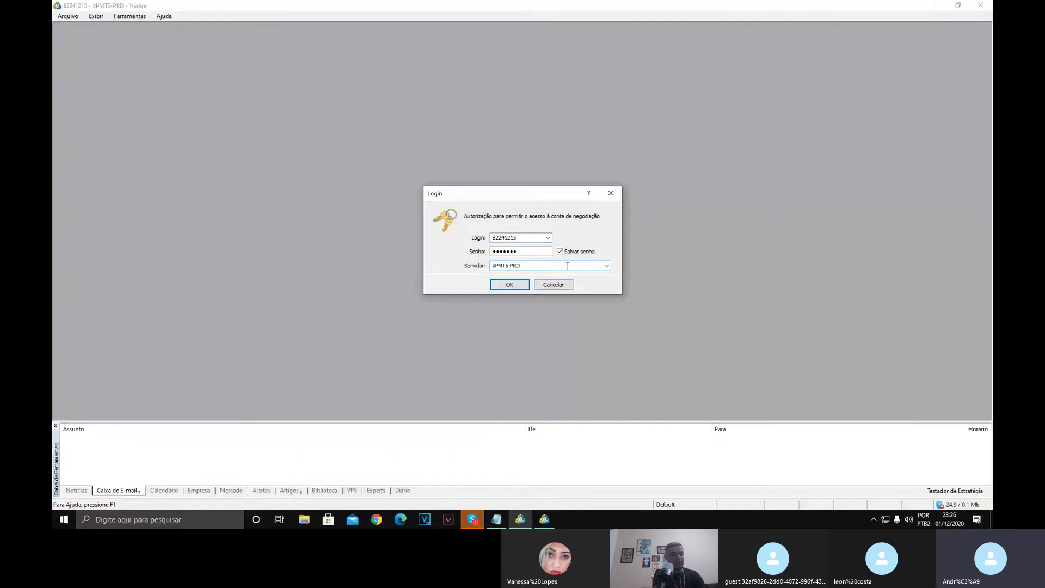
left_click(606, 265)
left_click(527, 324)
left_click(510, 283)
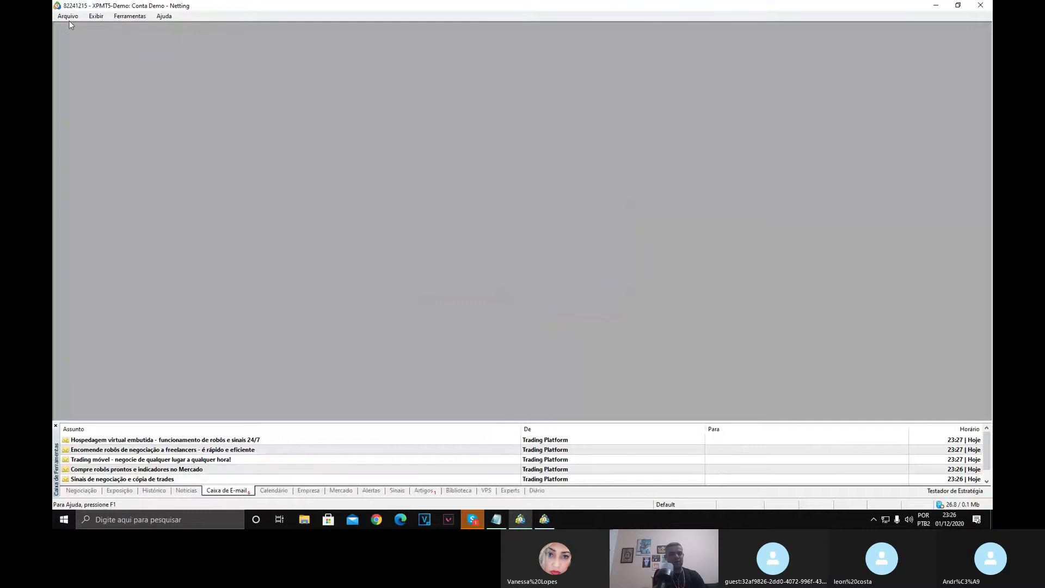
left_click(66, 16)
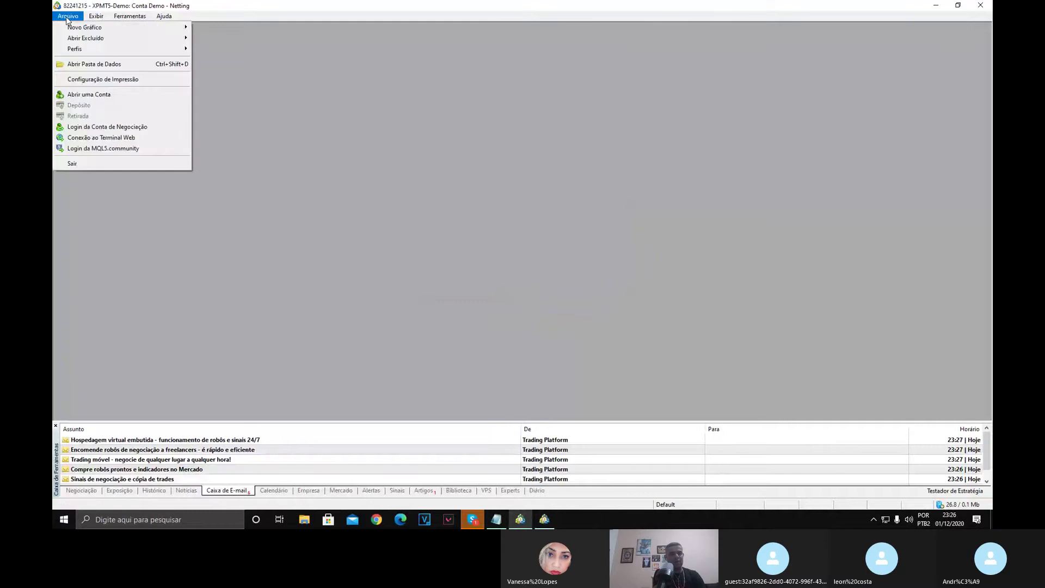
left_click(247, 372)
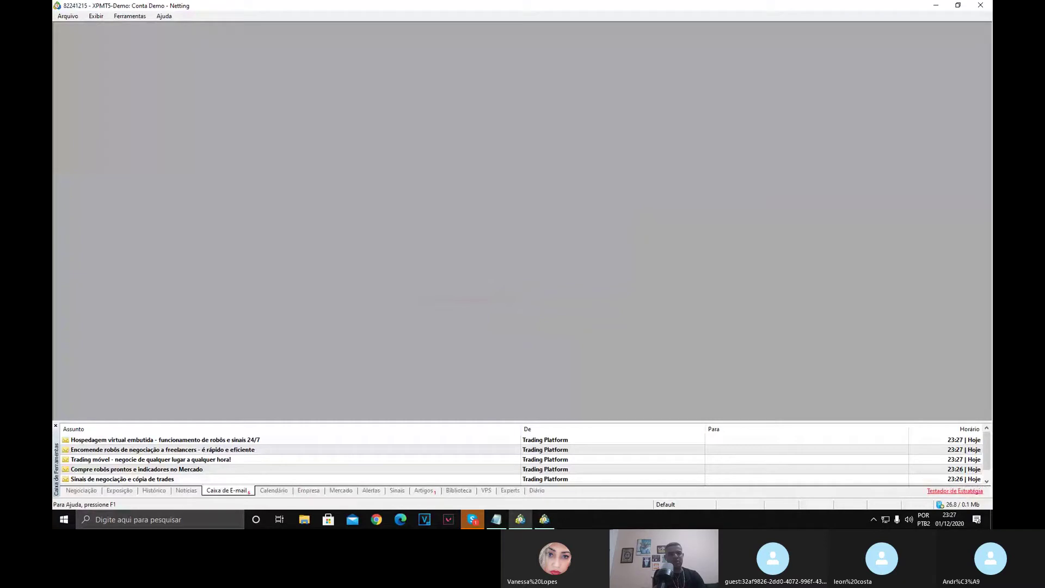
mouse_move(941, 507)
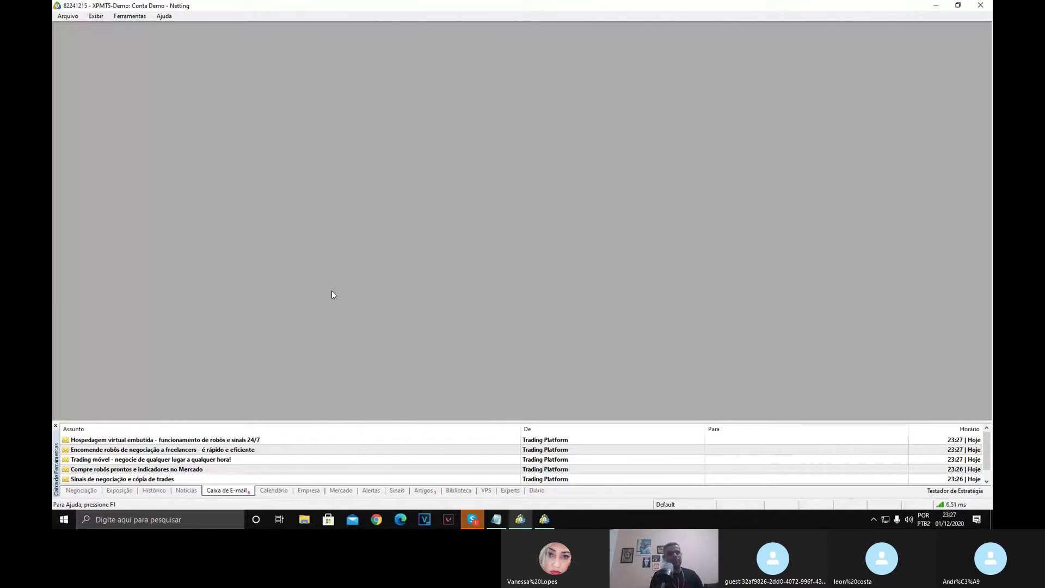
left_click(92, 19)
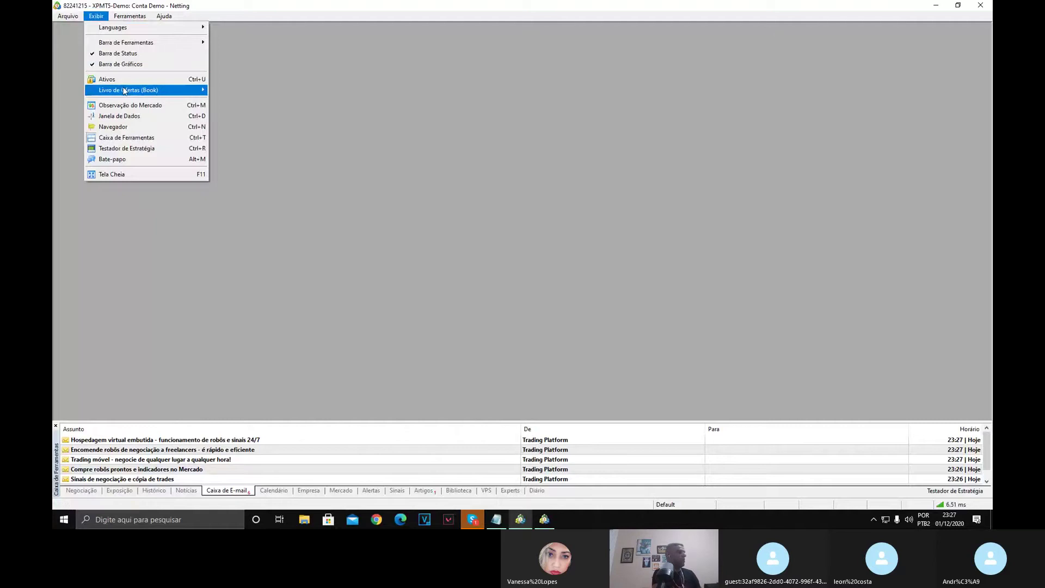
mouse_move(120, 91)
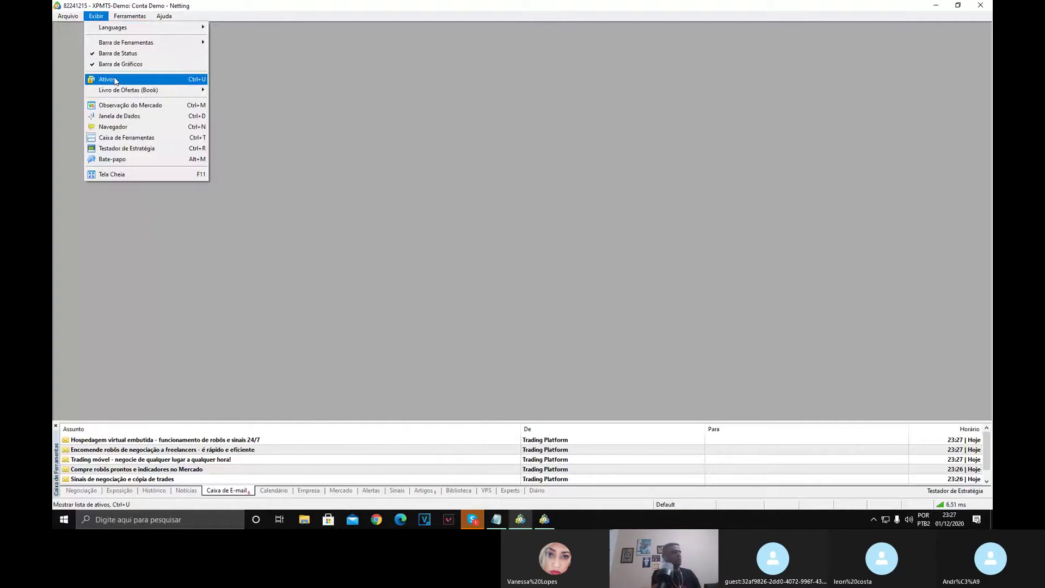
left_click(116, 80)
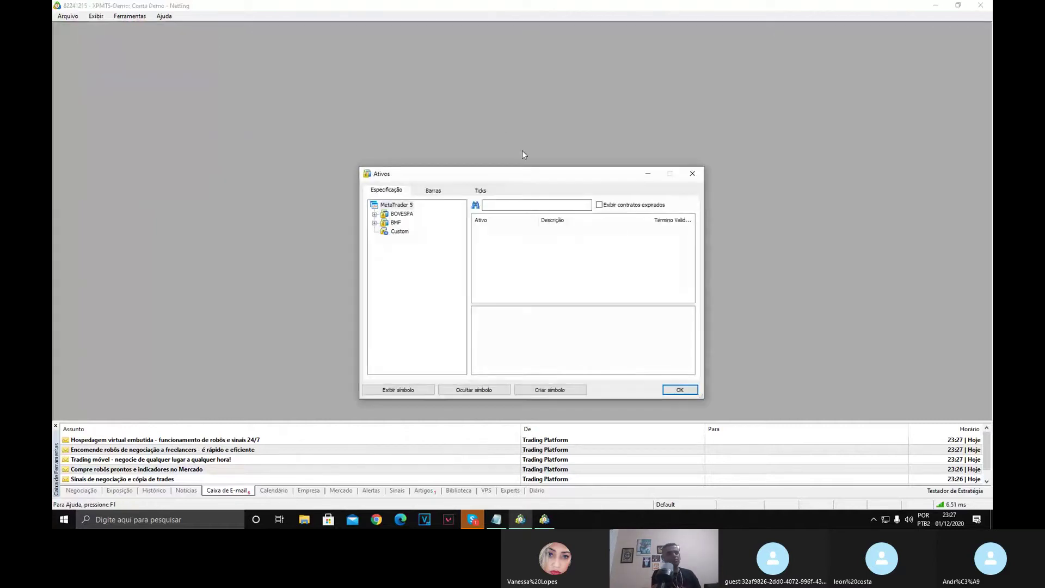
left_click(515, 204)
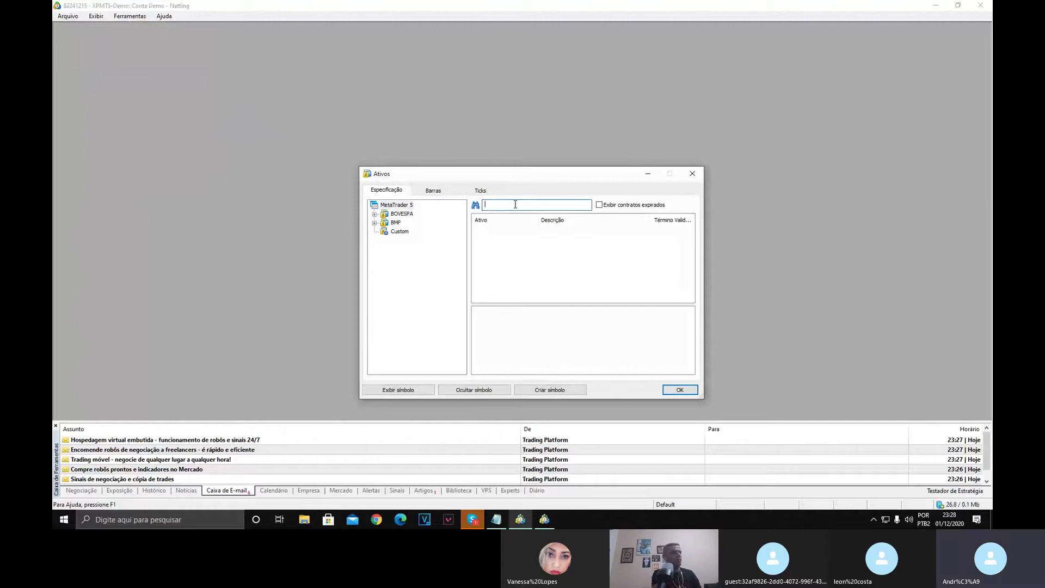
type("WIN")
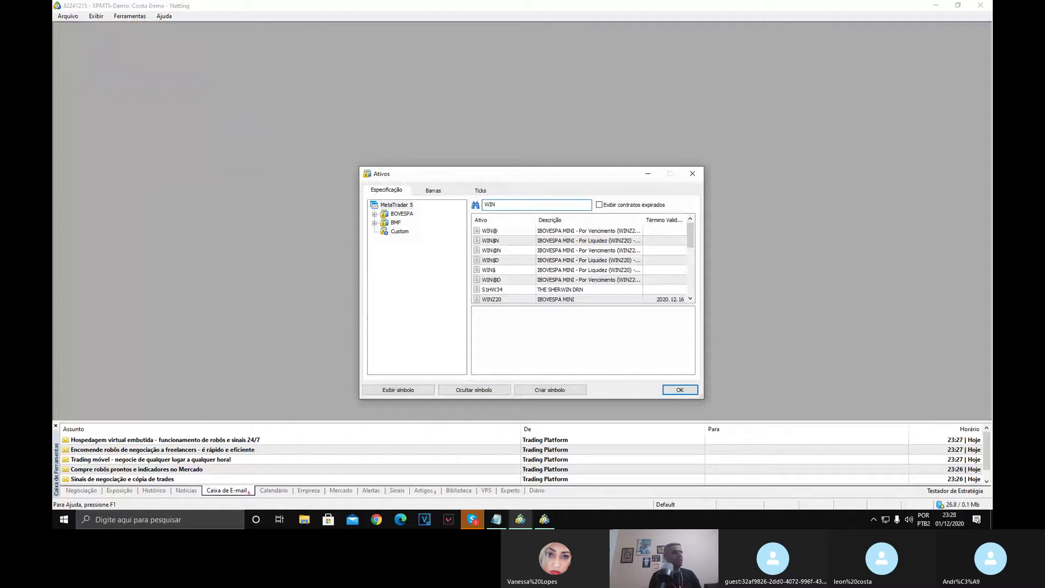
type("Z")
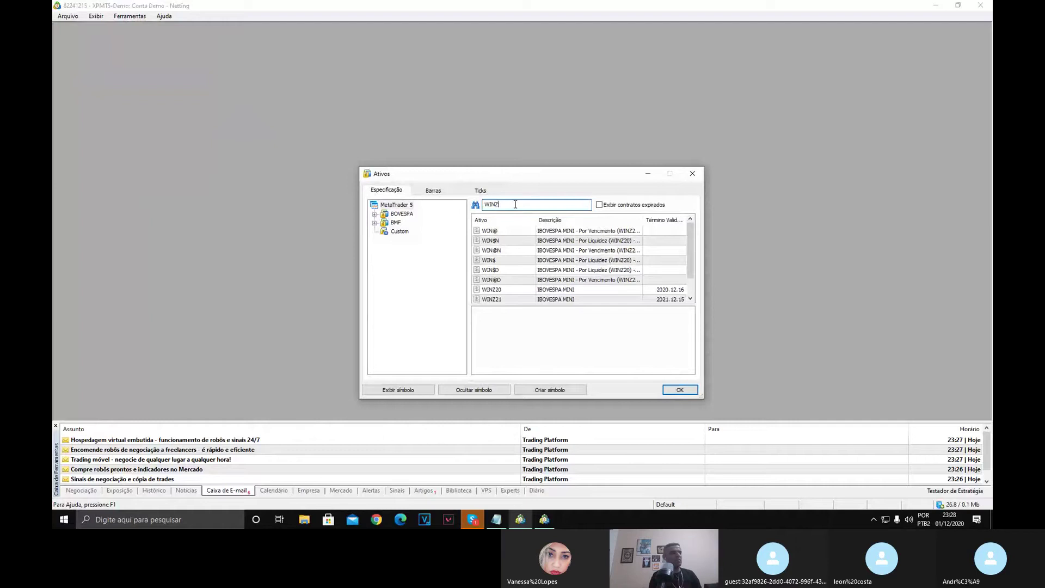
left_click(517, 291)
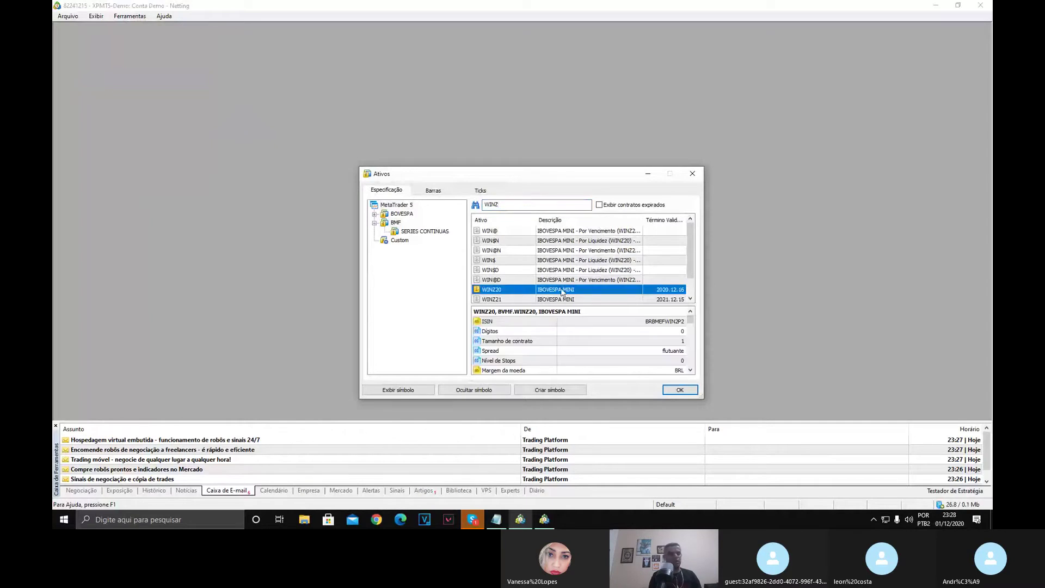
left_click(689, 390)
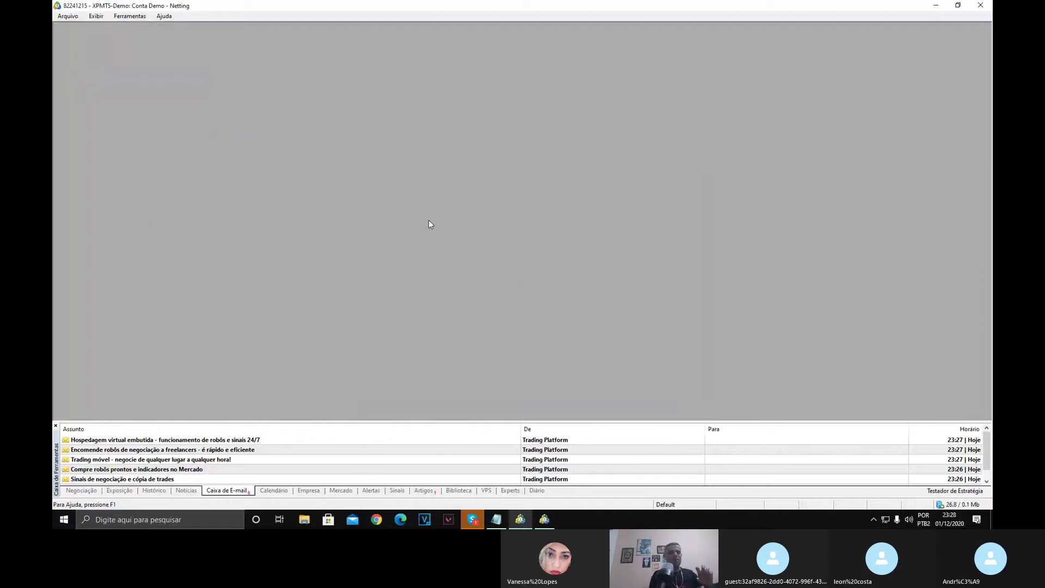
Open a new WINZ20 chart and maximise it to fill the workspace.
left_click(97, 18)
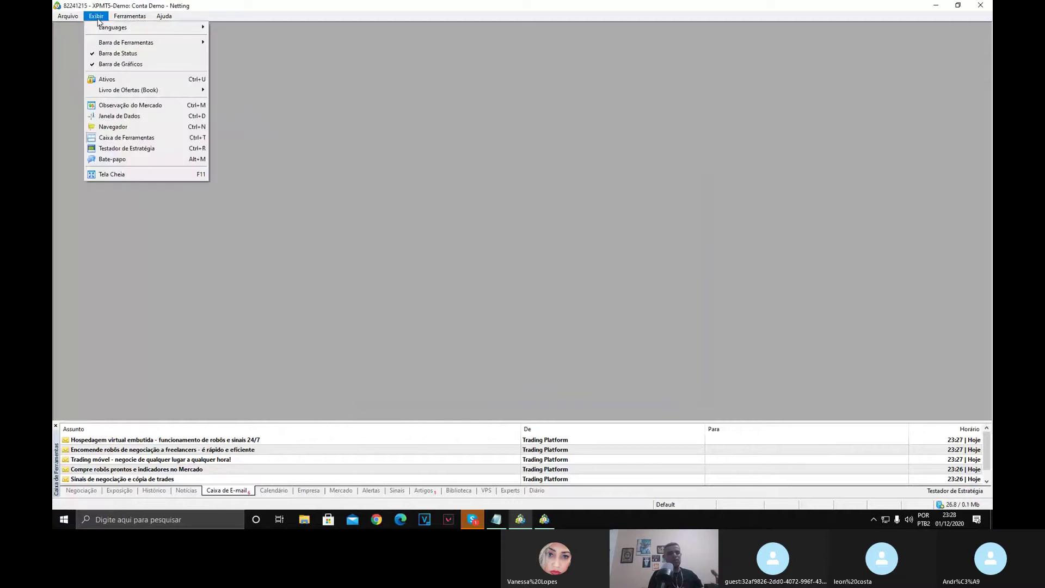
left_click(97, 18)
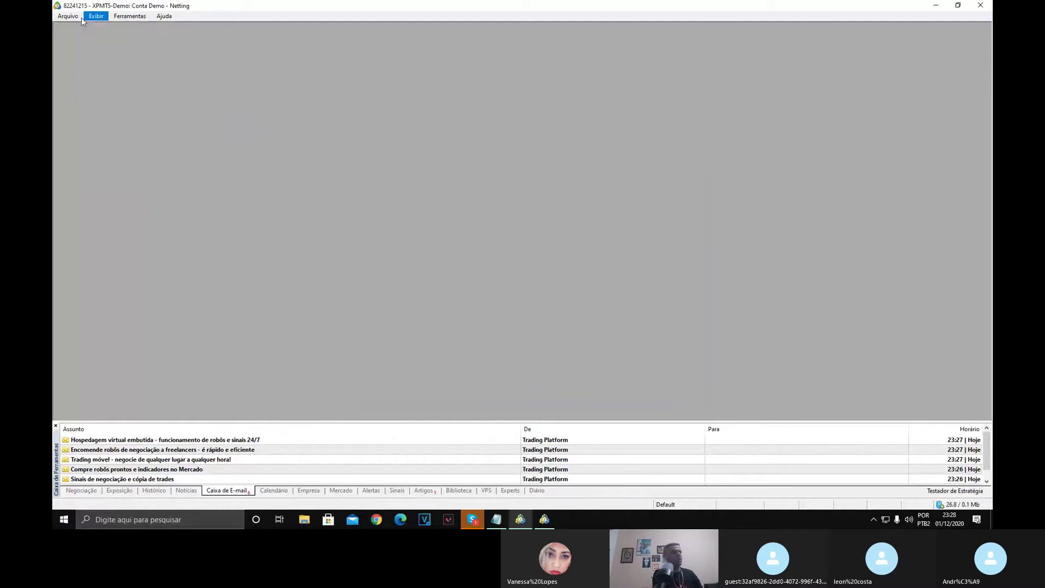
left_click(67, 17)
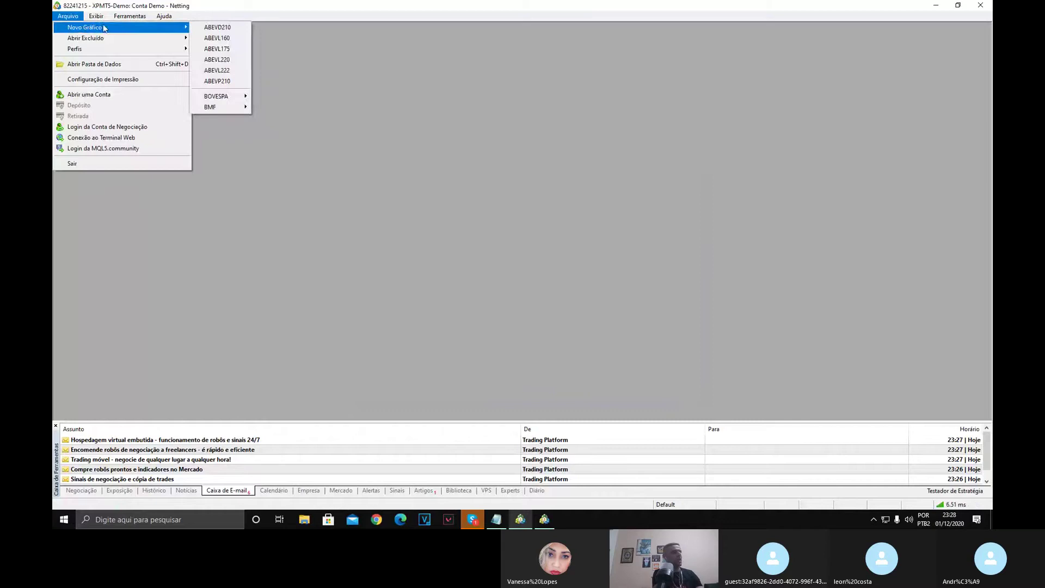
left_click(68, 16)
left_click(71, 16)
mouse_move(82, 27)
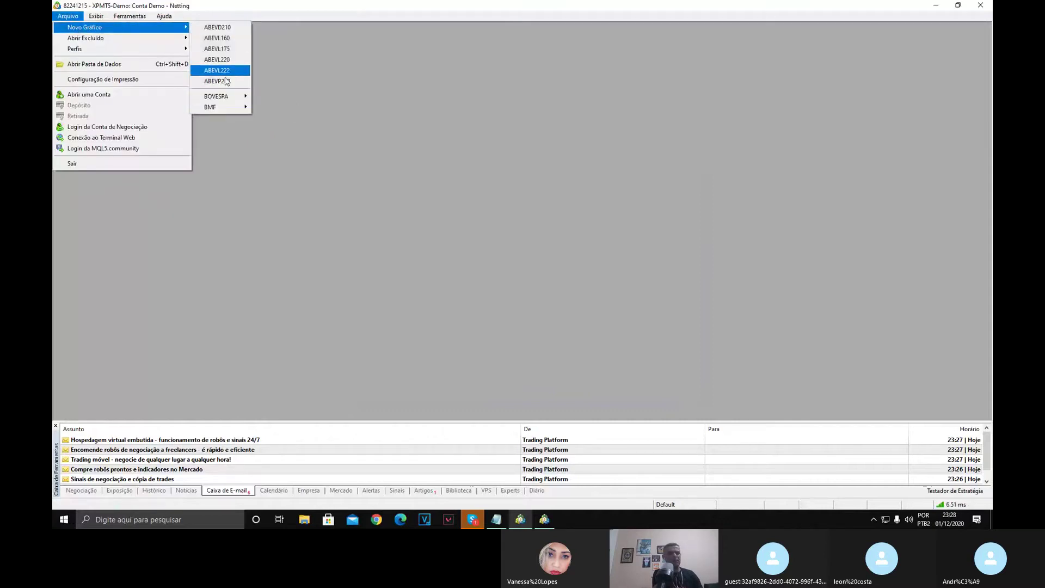
mouse_move(218, 107)
left_click(276, 109)
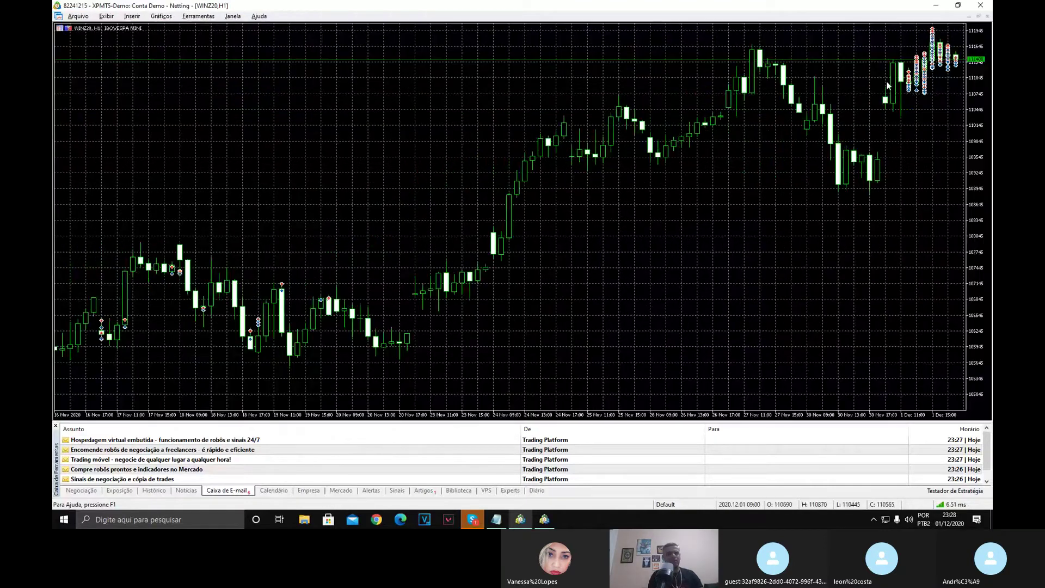
left_click(885, 80)
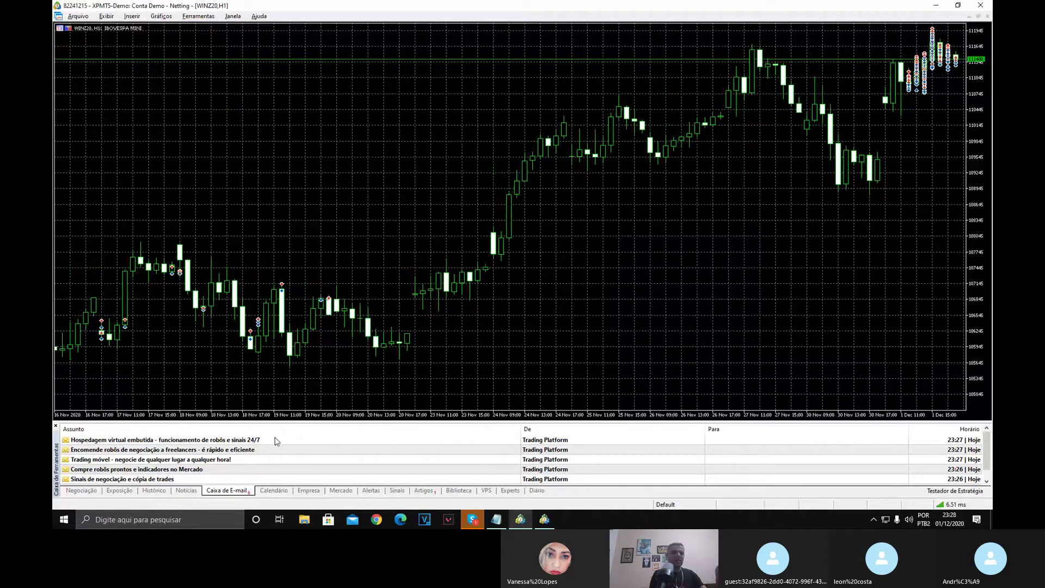
Browse the Toolbox tabs and strategy tester, ending on Negociação with the 188 562.00 BRL balance.
left_click(92, 492)
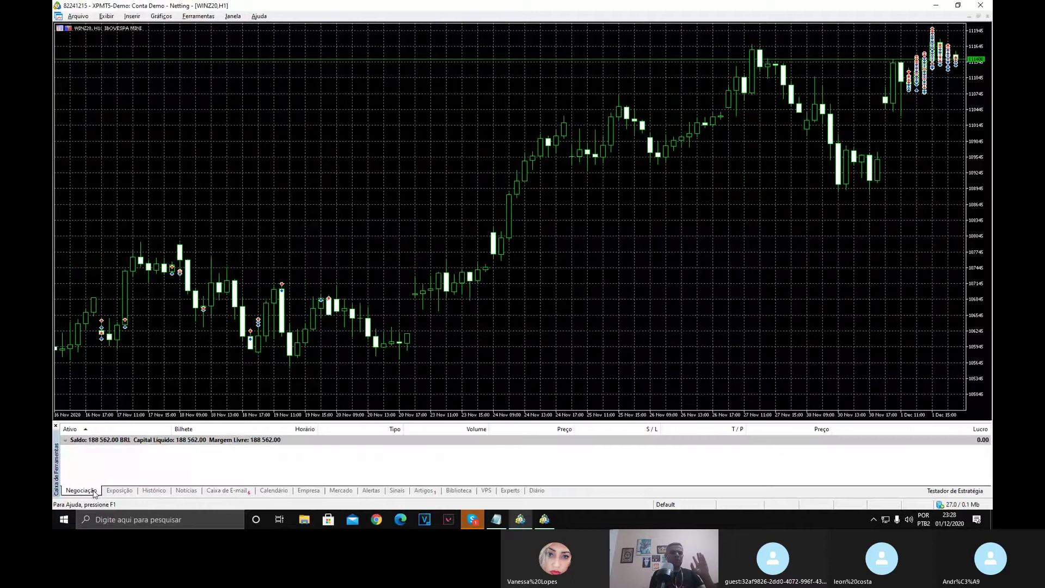
left_click(129, 492)
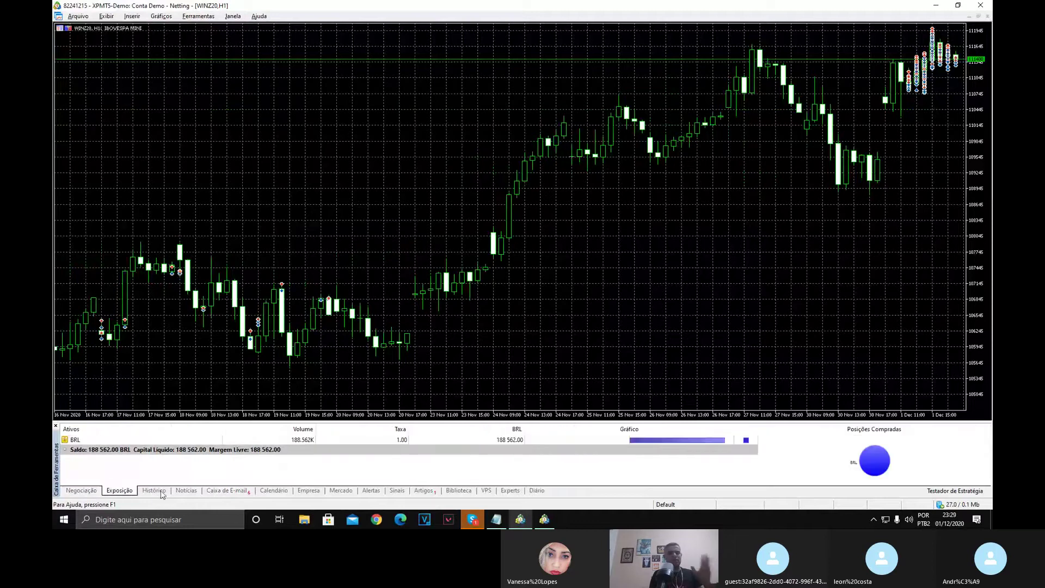
left_click(161, 493)
left_click(185, 492)
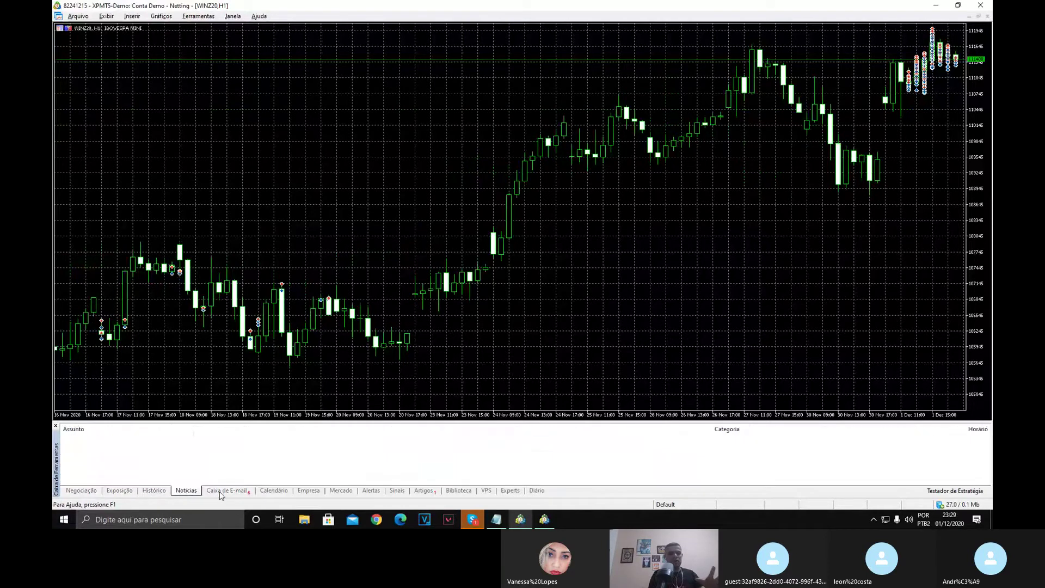
left_click(220, 492)
left_click(275, 491)
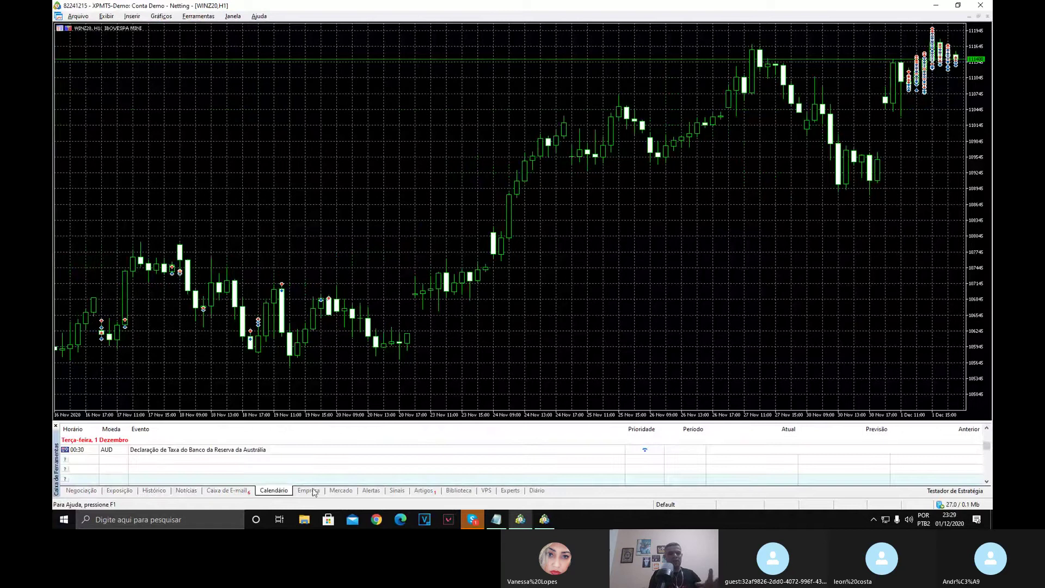
left_click(308, 492)
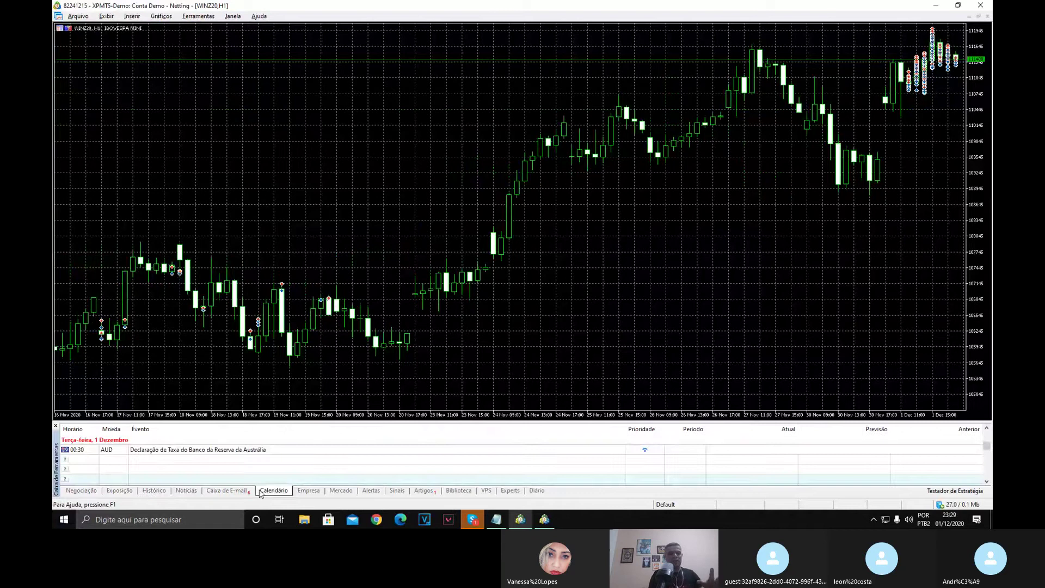
left_click(82, 491)
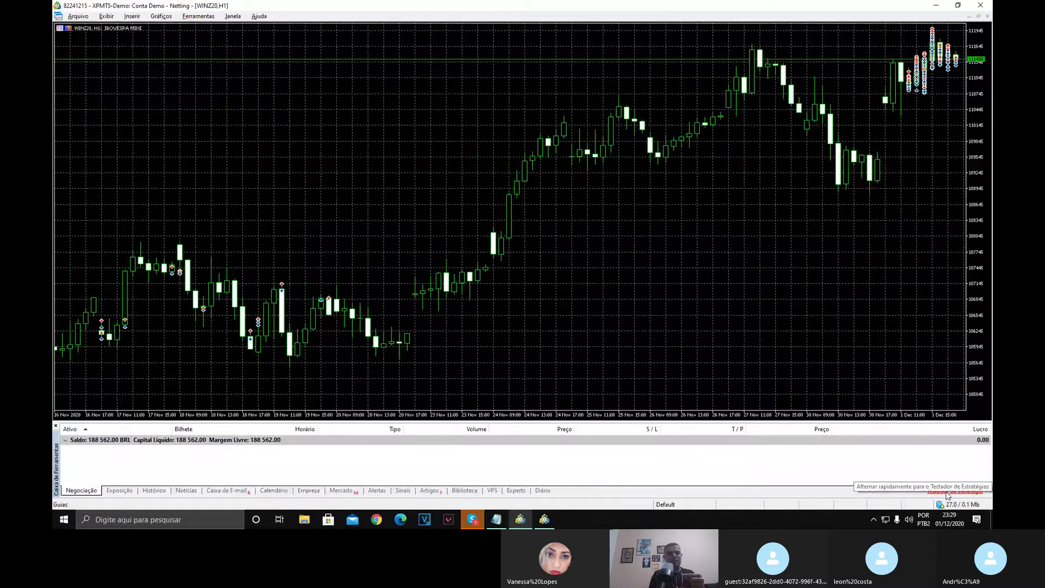
left_click(947, 493)
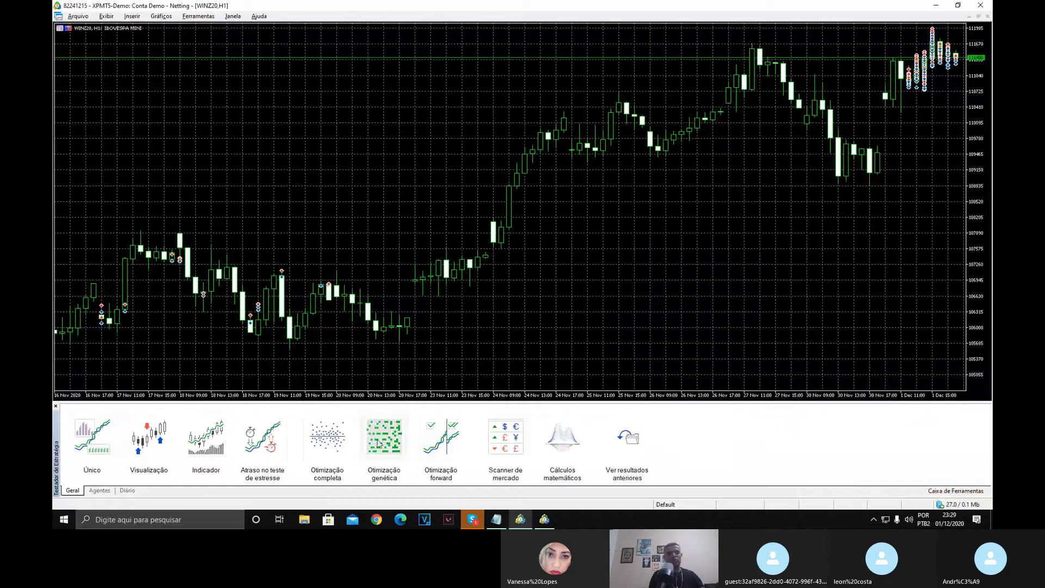
left_click(954, 490)
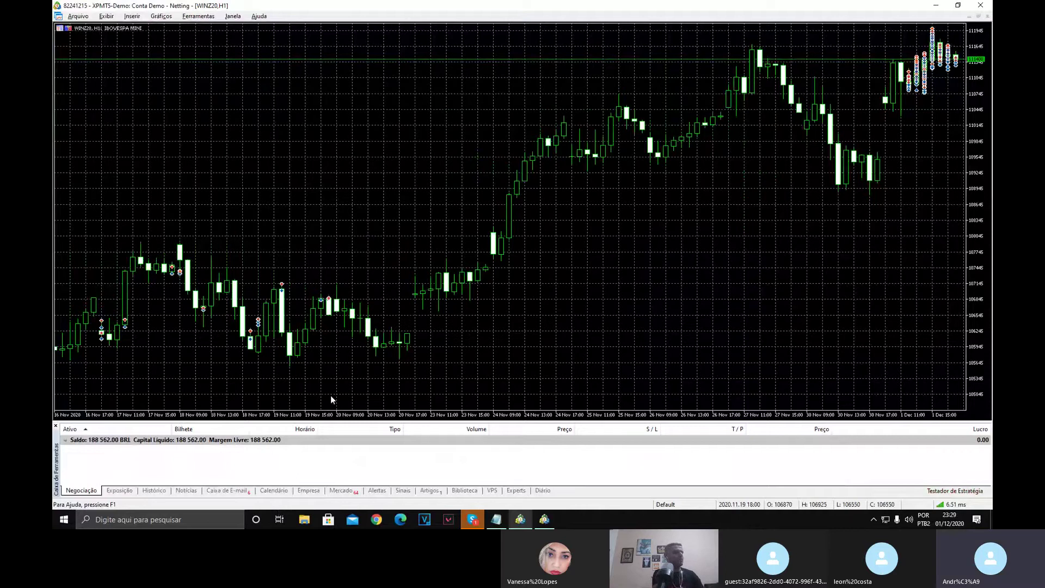
Turn off Grade on the WINZ20 chart, then open its Propriedades dialog.
right_click(349, 327)
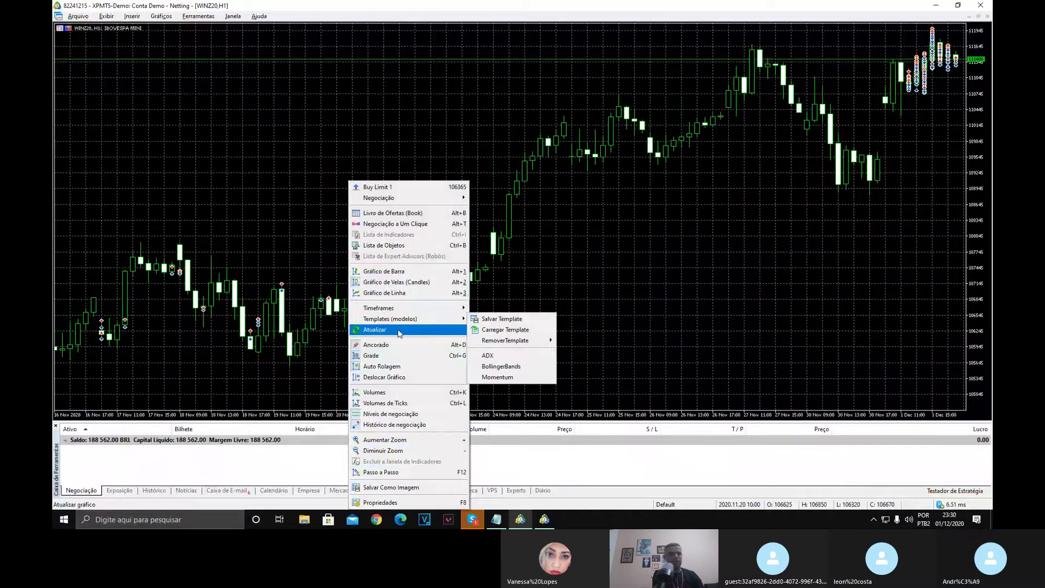
left_click(390, 357)
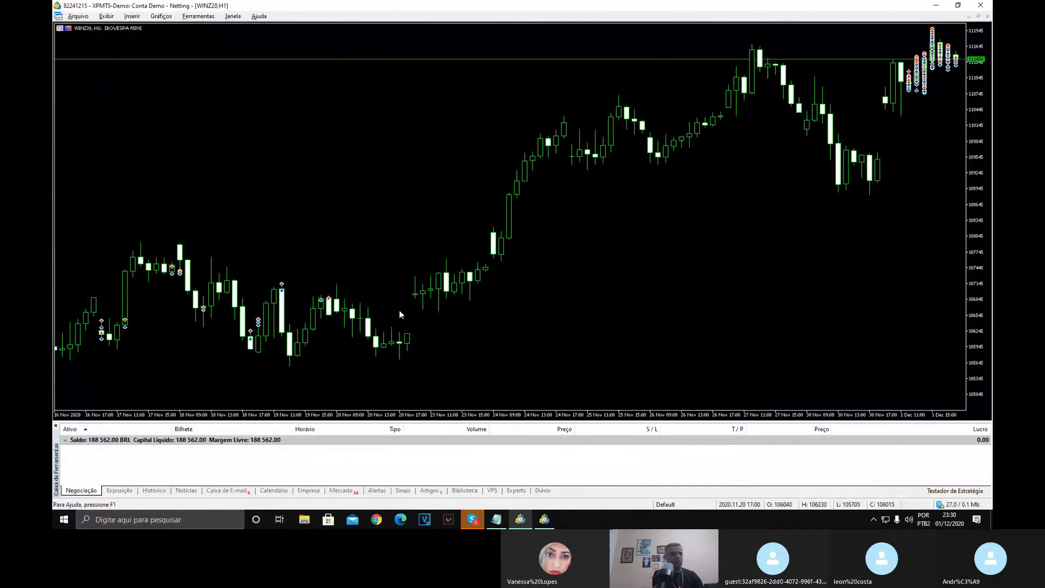
right_click(411, 209)
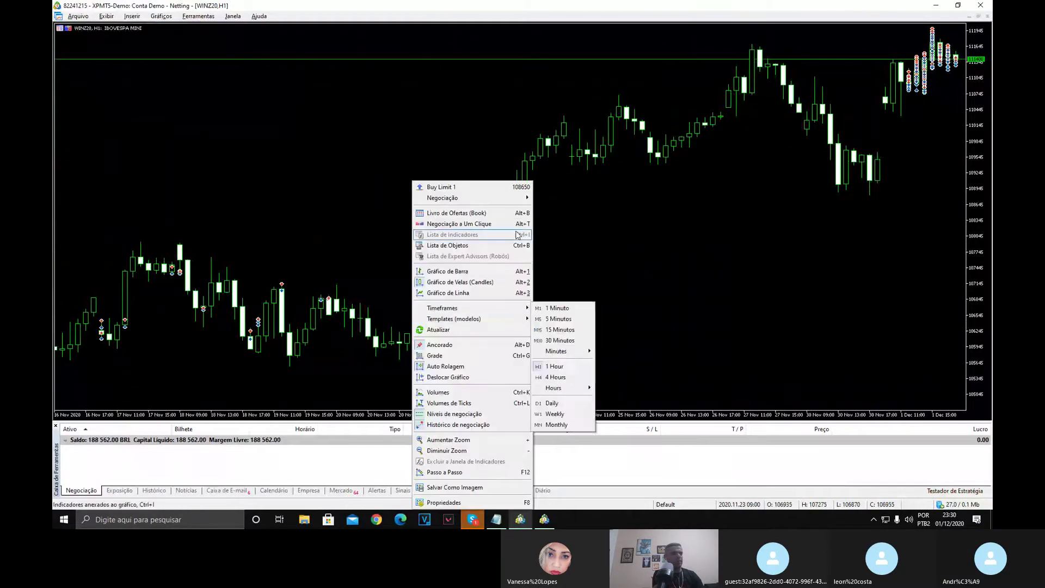
left_click(452, 502)
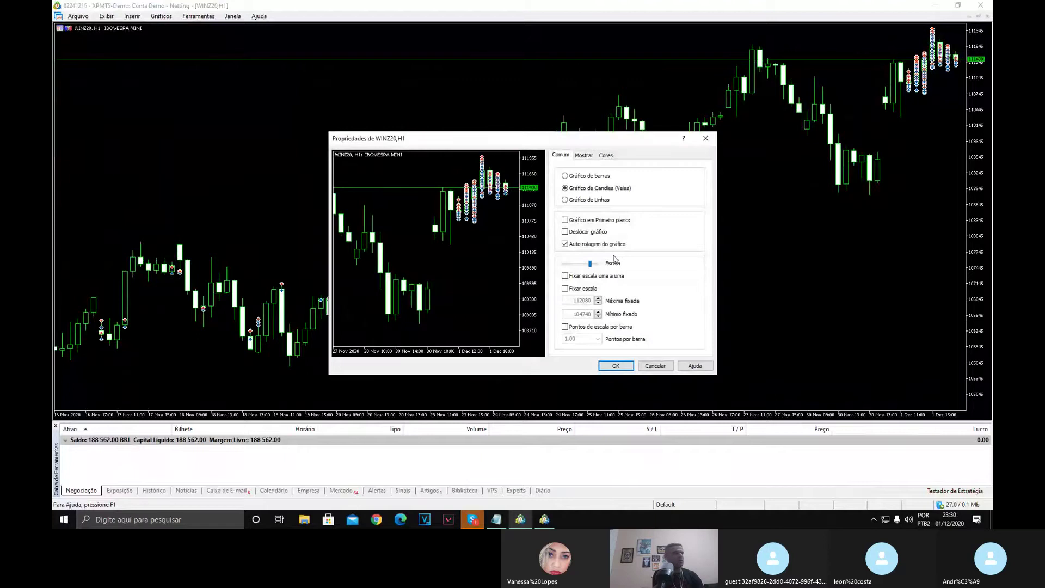
On the Cores page, try the Black on White scheme, then keep Green on Black.
left_click(605, 155)
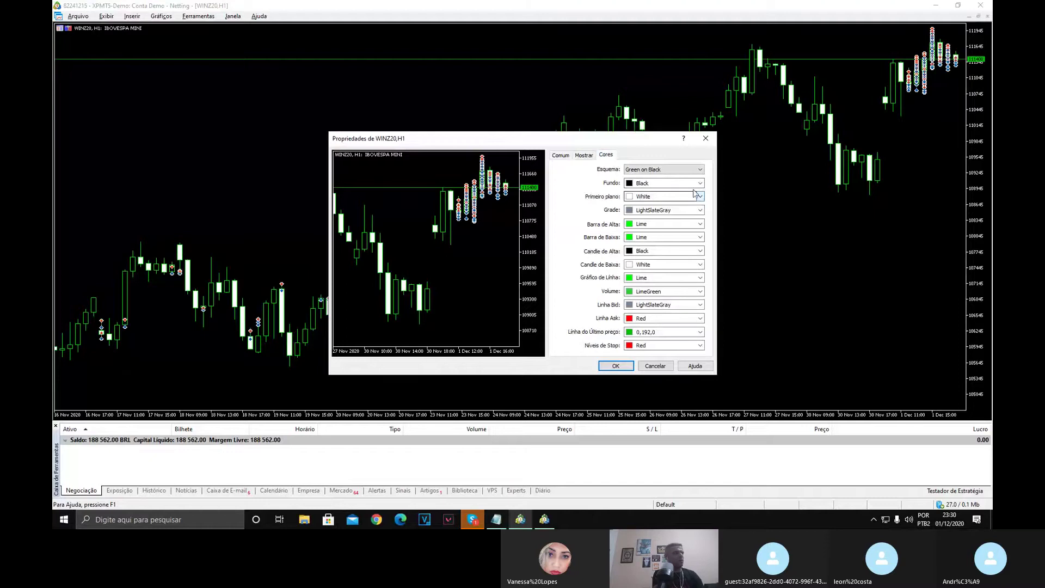
left_click(679, 174)
left_click(678, 192)
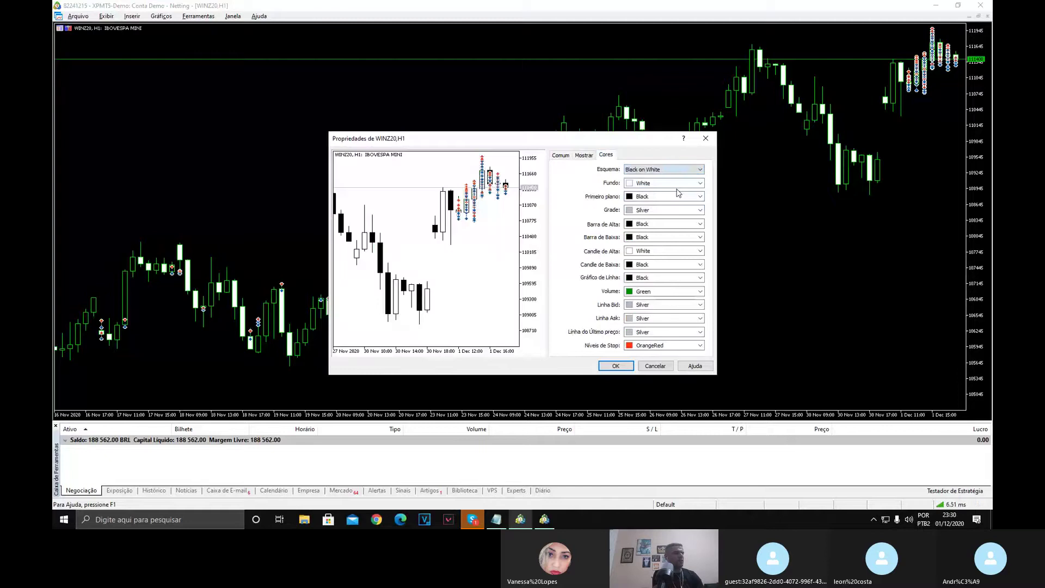
left_click(674, 170)
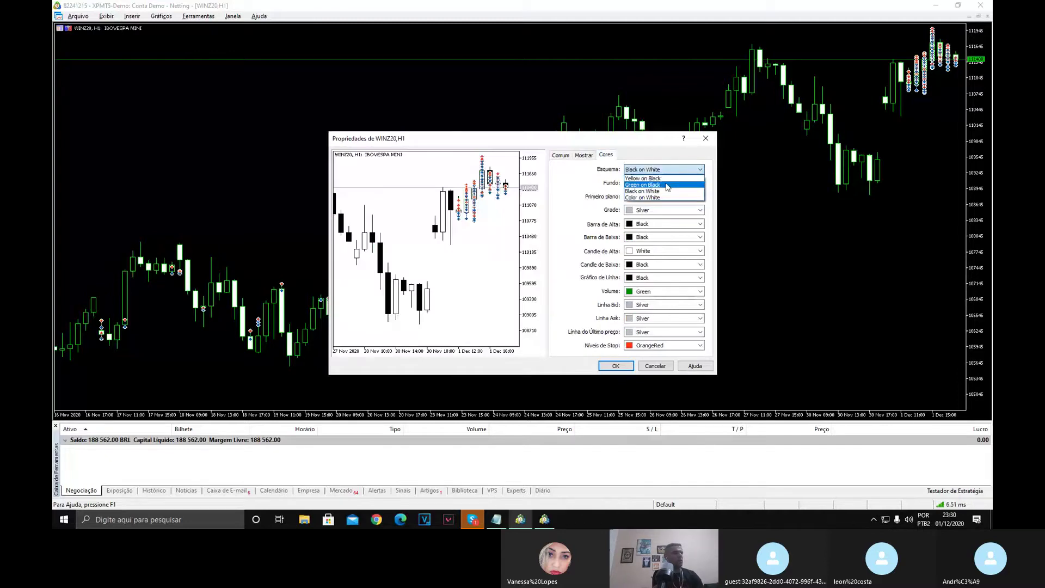
left_click(667, 185)
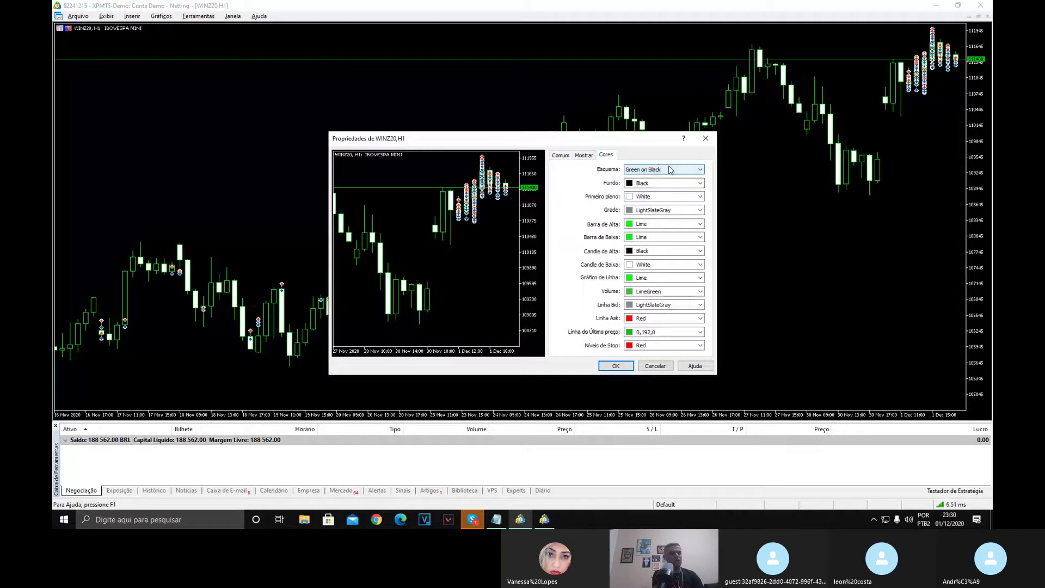
left_click(669, 169)
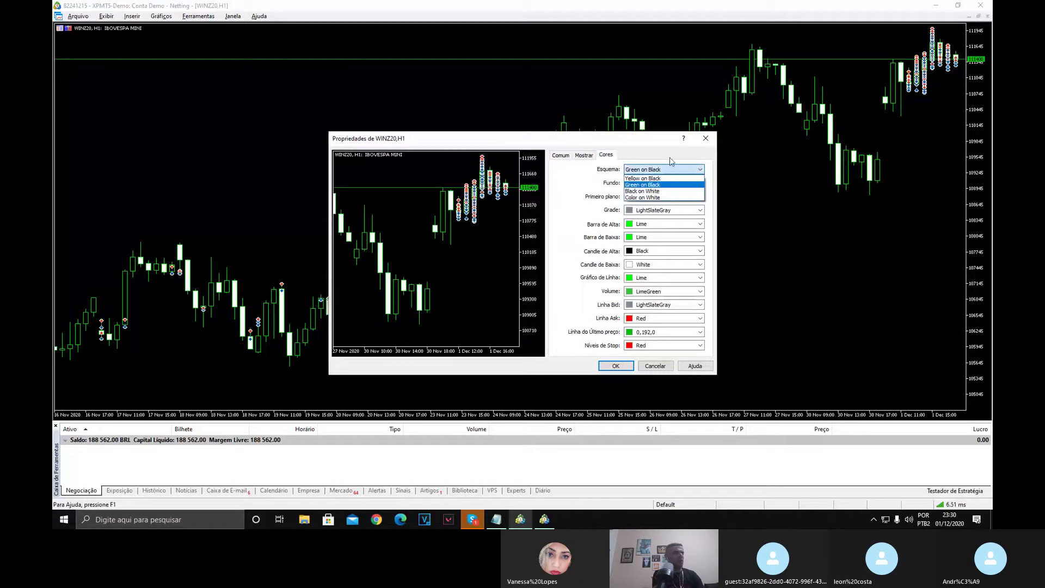
left_click(671, 164)
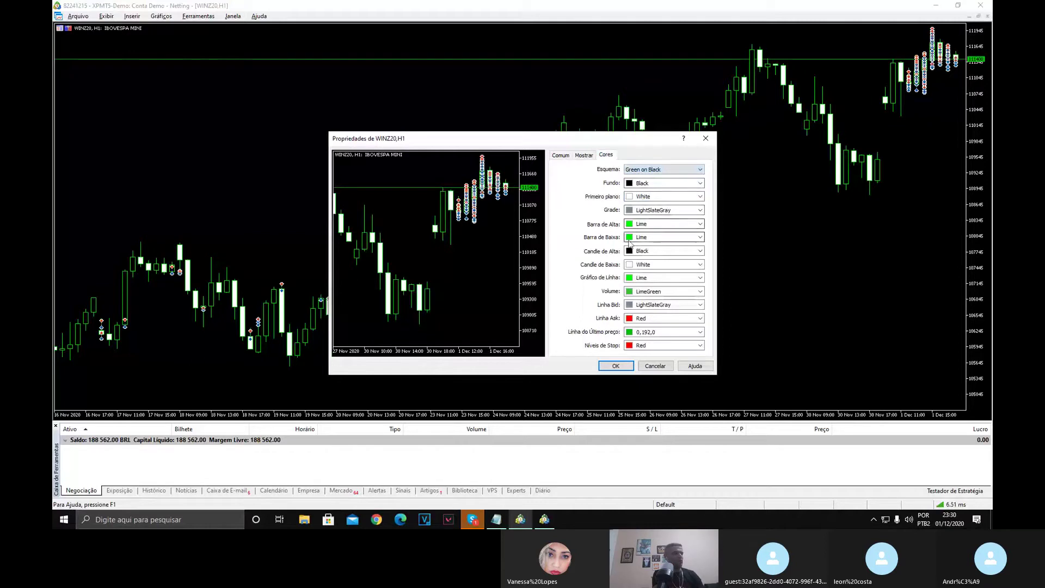
left_click(700, 225)
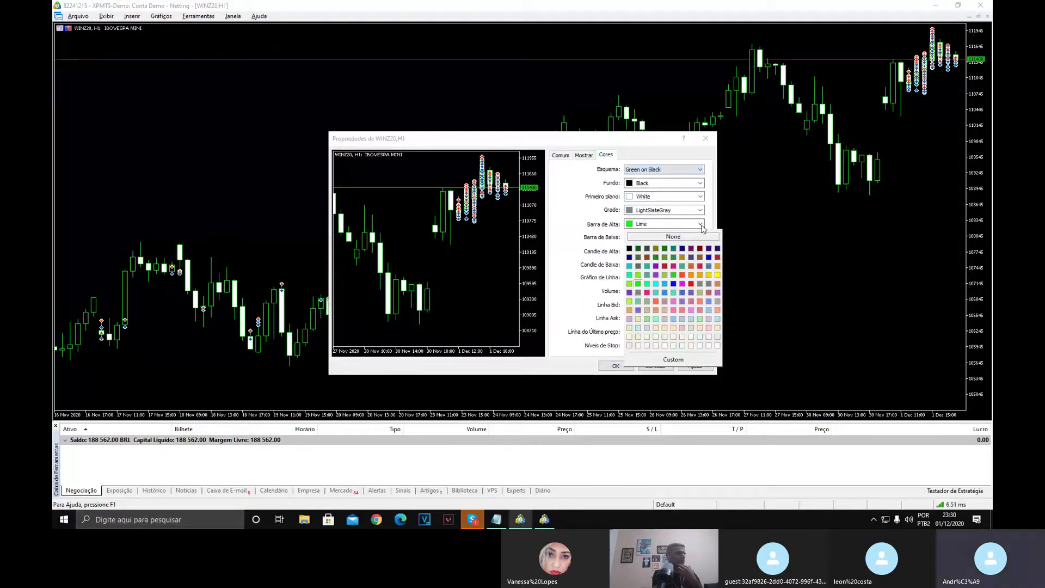
Keep up bars Lime, set down bars Red, up candles Lime, down candles Red, and apply.
left_click(701, 226)
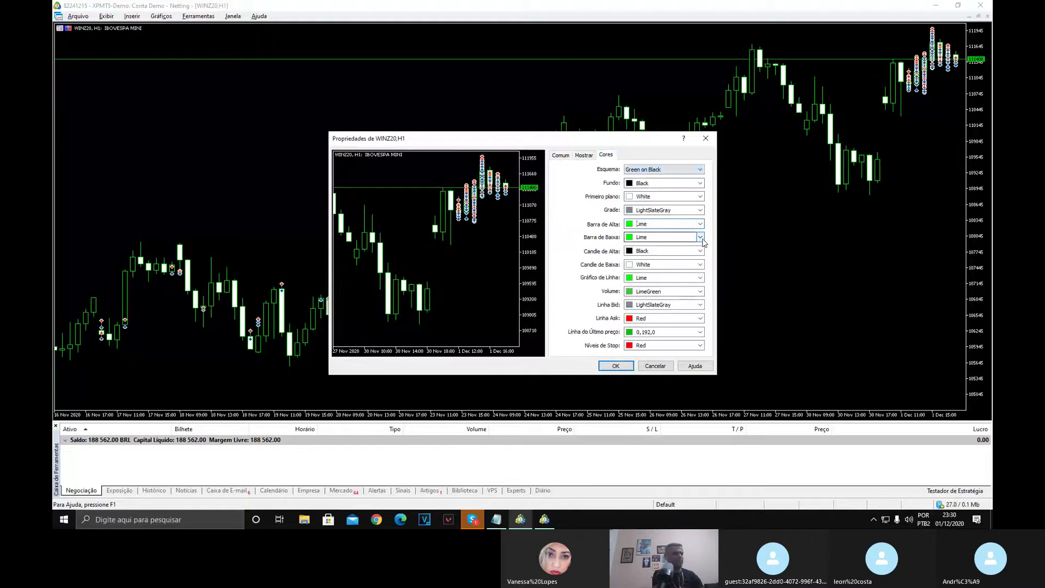
left_click(701, 238)
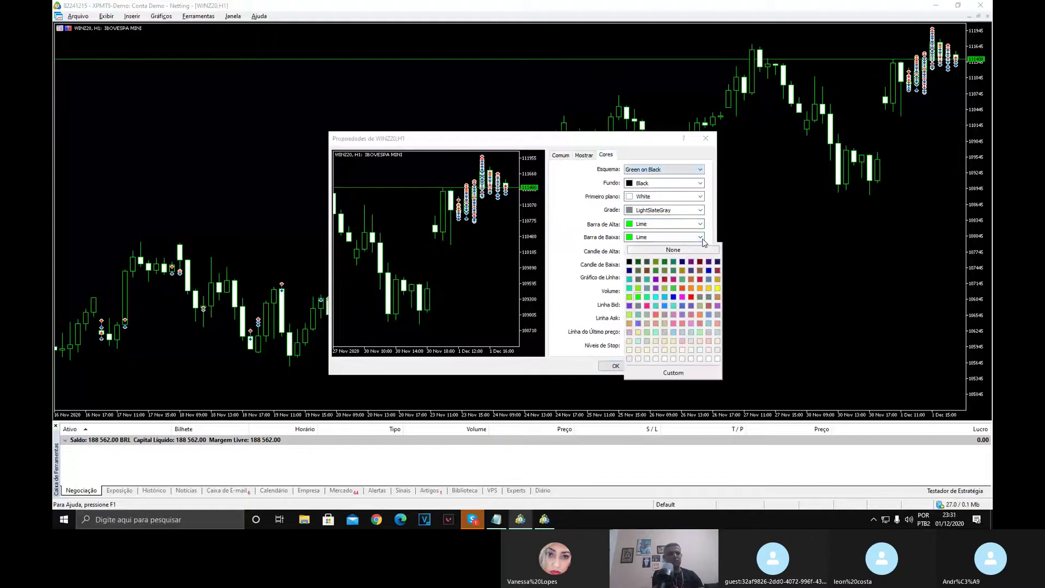
left_click(691, 297)
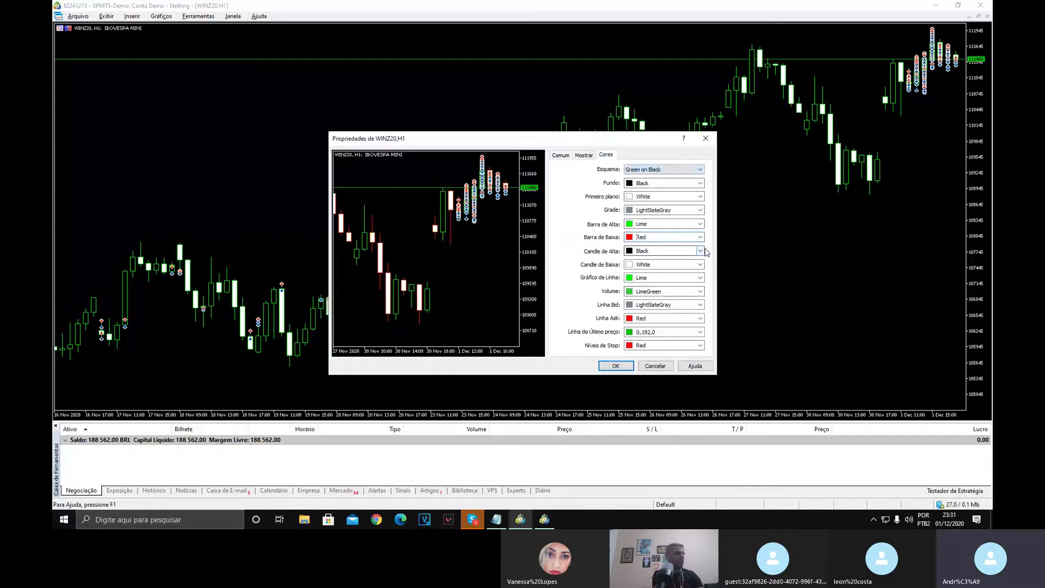
left_click(700, 252)
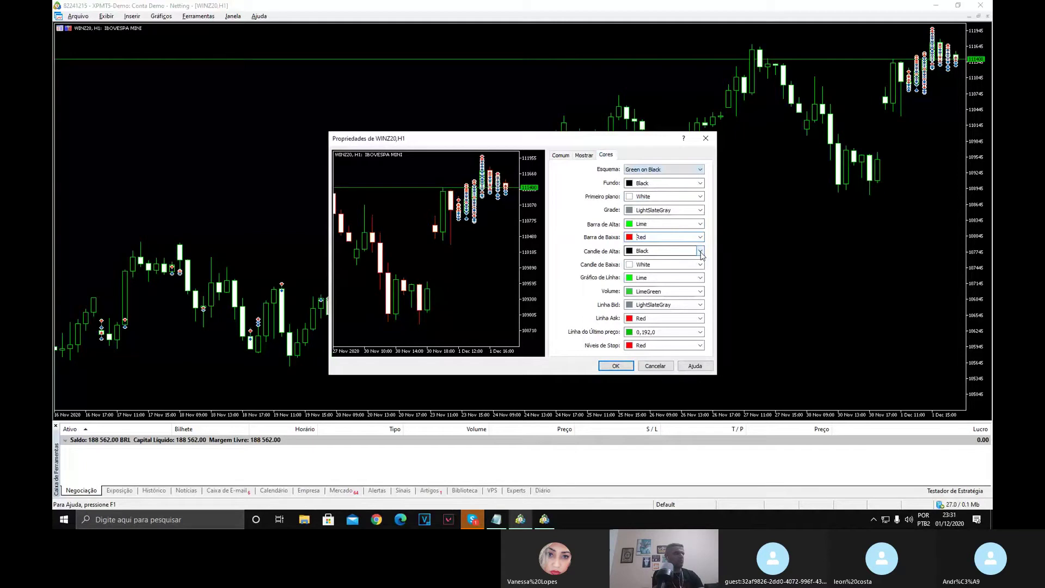
left_click(701, 253)
left_click(637, 310)
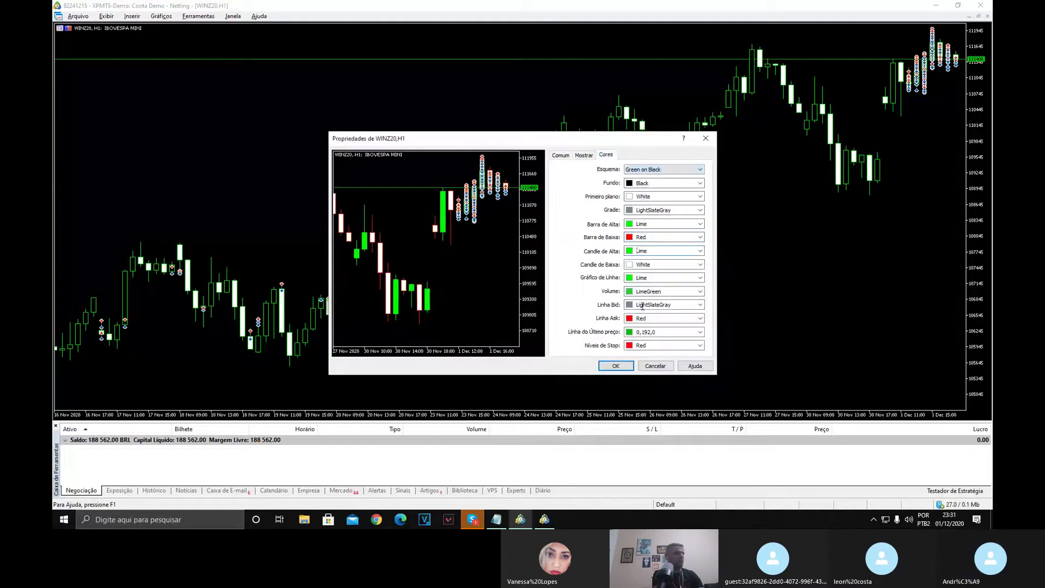
left_click(700, 265)
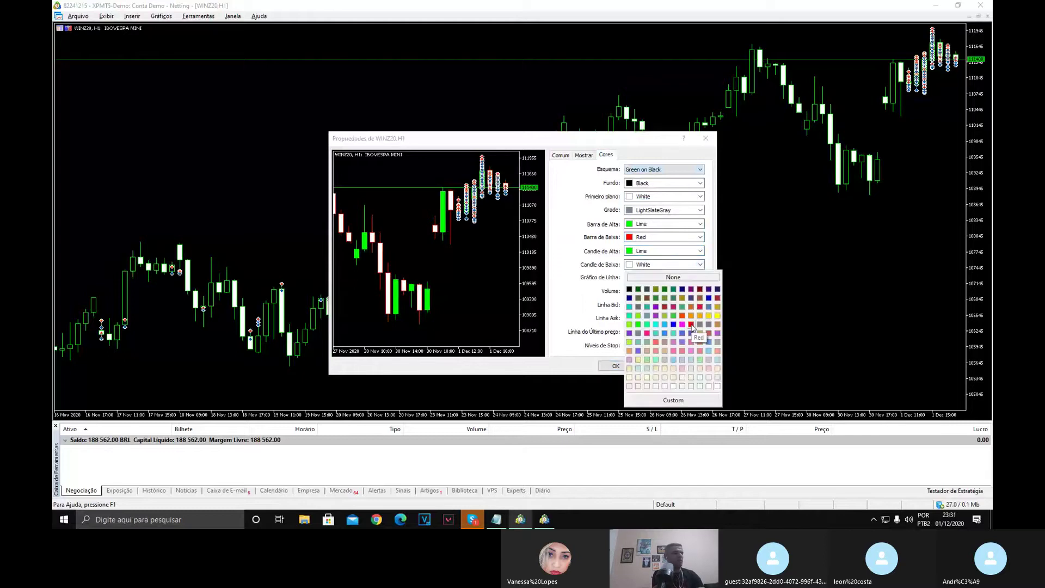
left_click(691, 325)
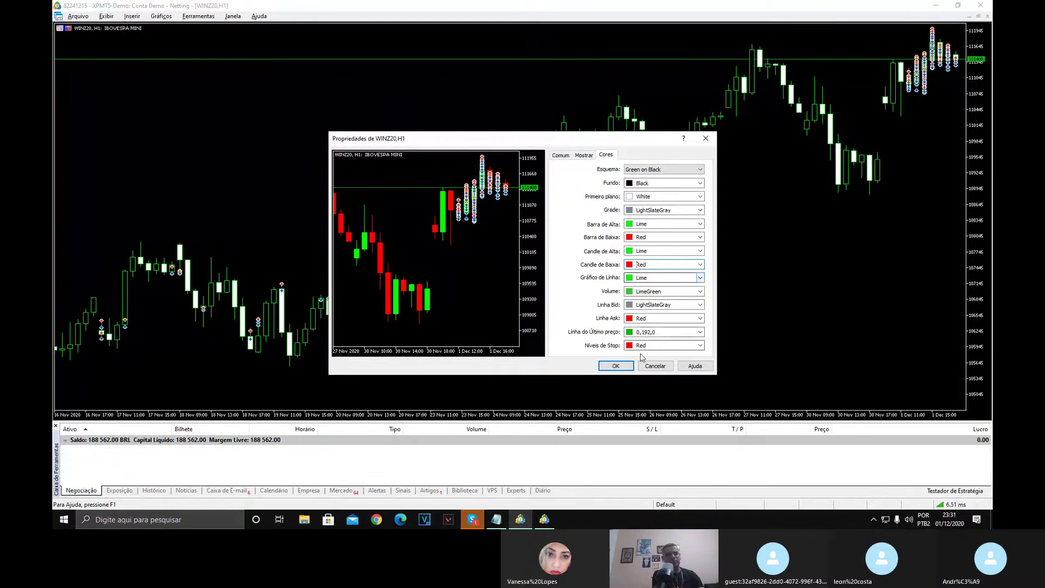
left_click(622, 368)
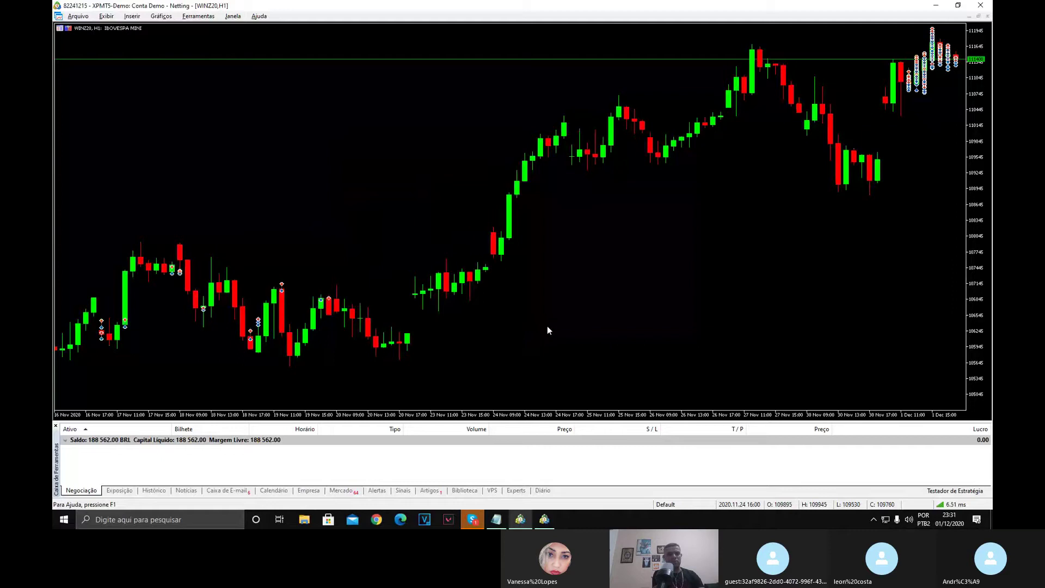
Use Gráficos > Objetos > Apagar todos to delete every object on the WINZ20 chart.
right_click(547, 301)
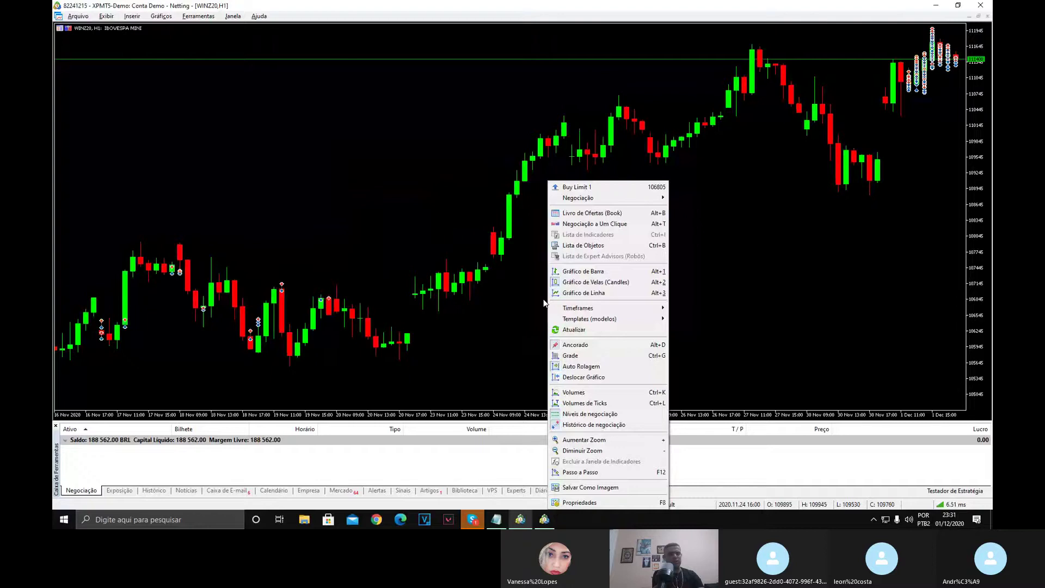
left_click(544, 303)
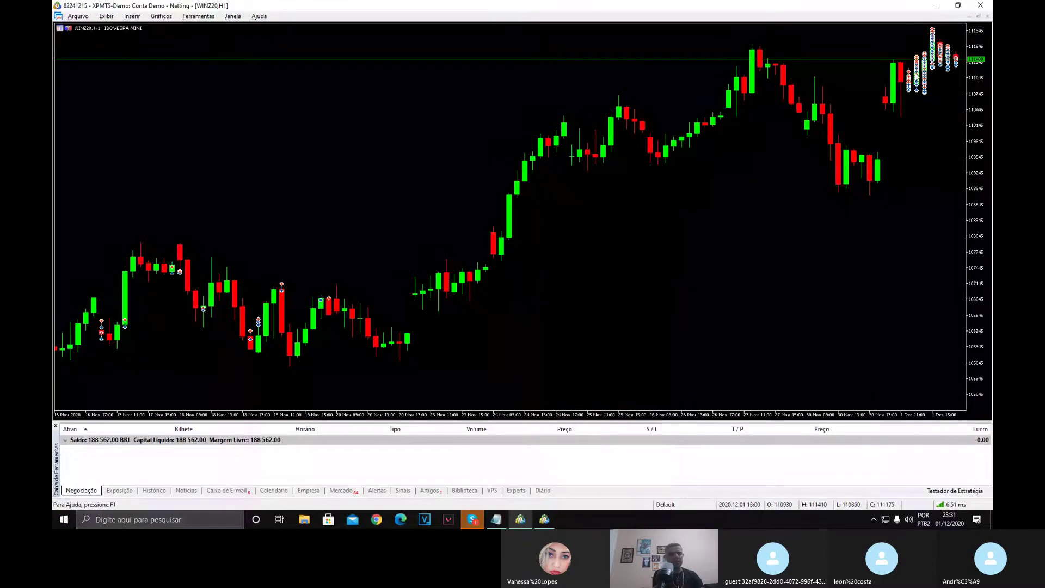
mouse_move(916, 73)
left_click(161, 16)
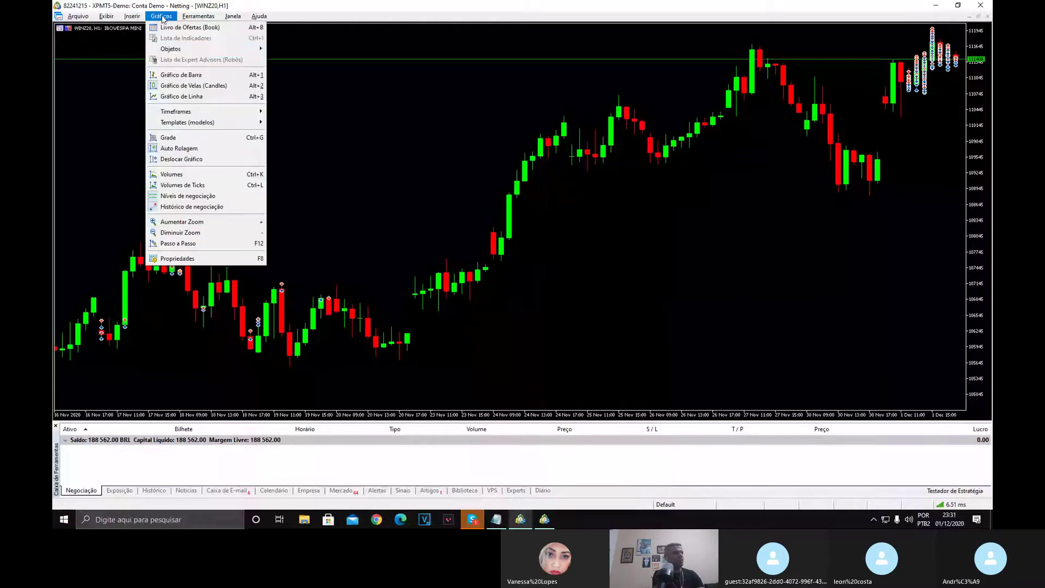
mouse_move(221, 50)
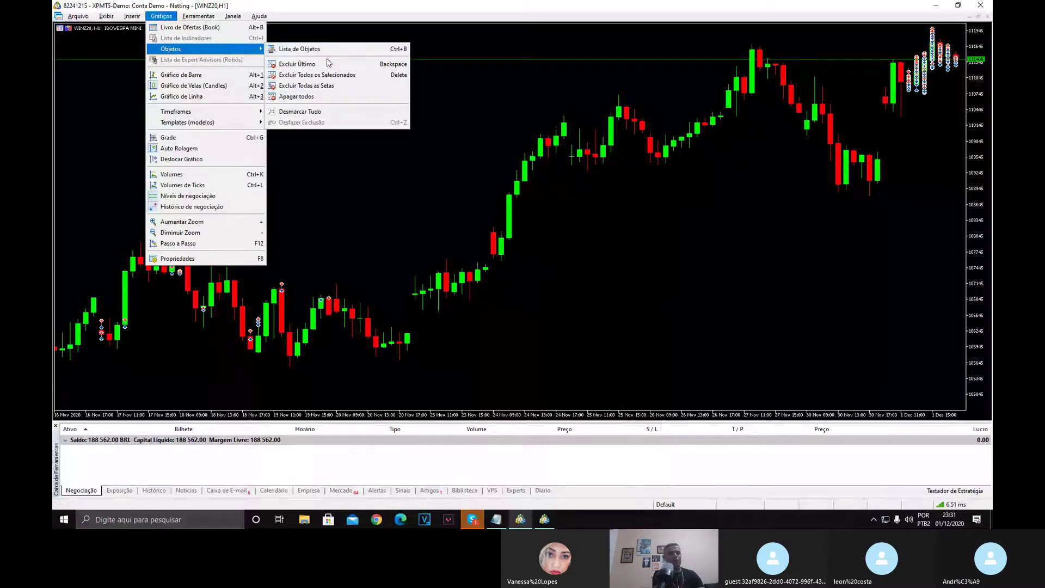
left_click(318, 97)
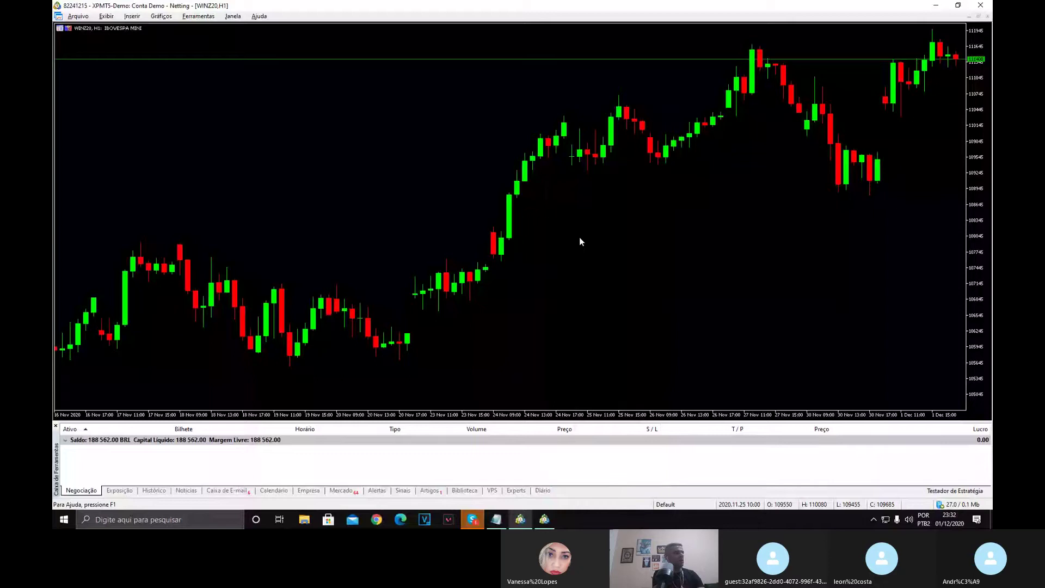
Insert Bollinger Bands from Indicadores > Tendência with the band colour set to White.
right_click(346, 140)
left_click(271, 103)
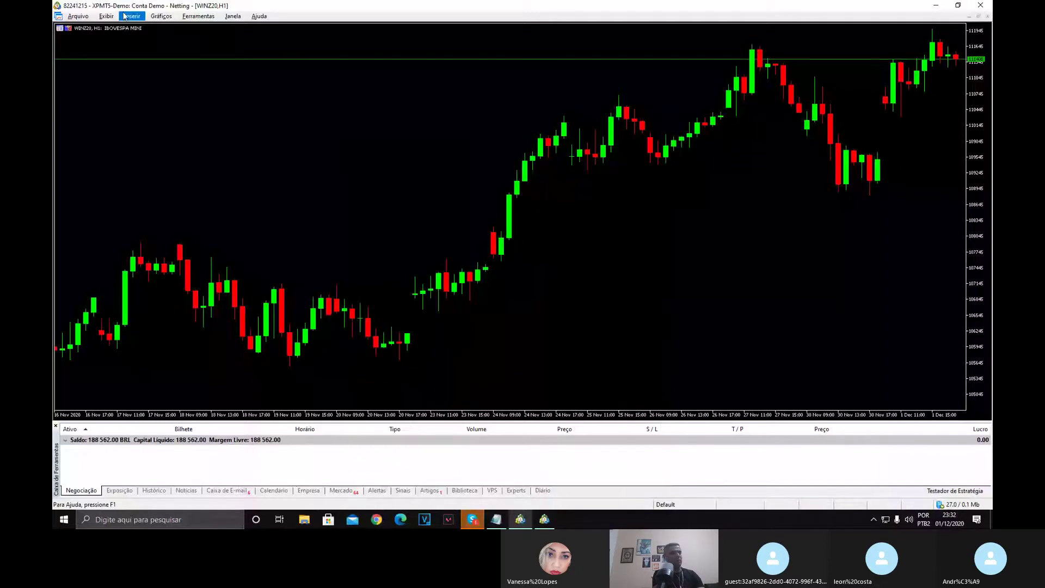
left_click(125, 18)
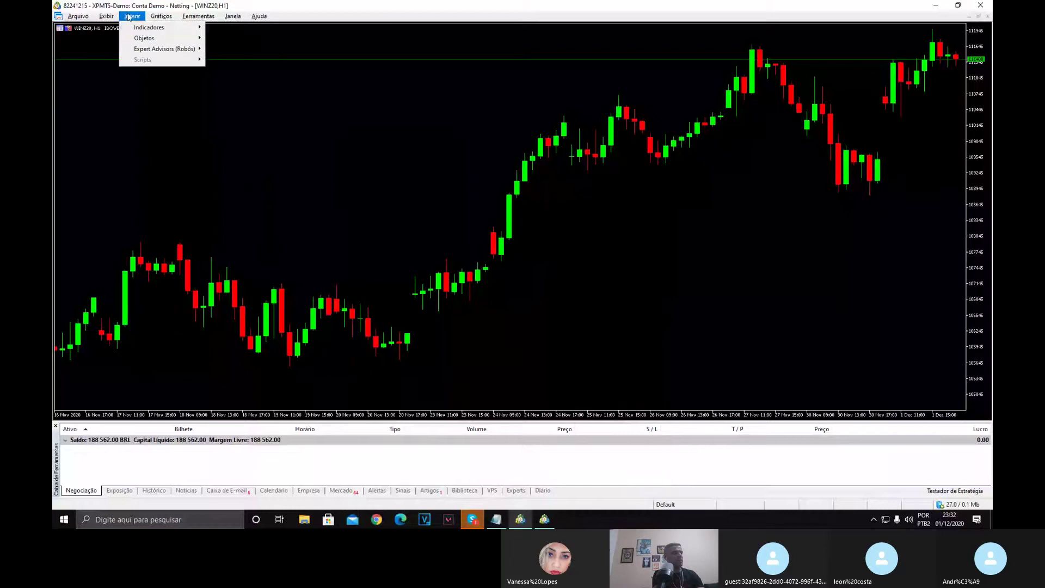
mouse_move(135, 29)
mouse_move(256, 83)
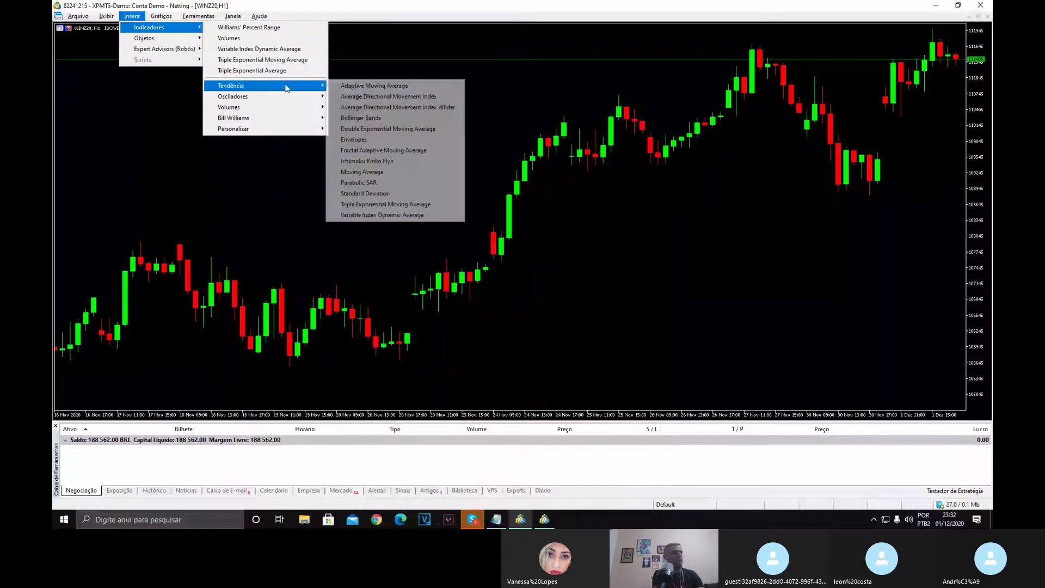
left_click(374, 119)
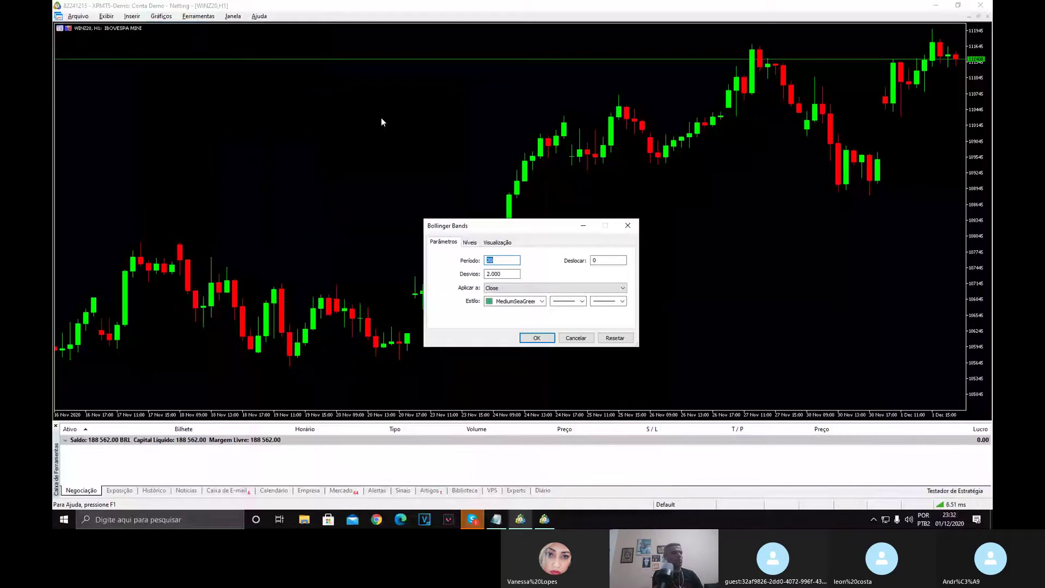
left_click(542, 302)
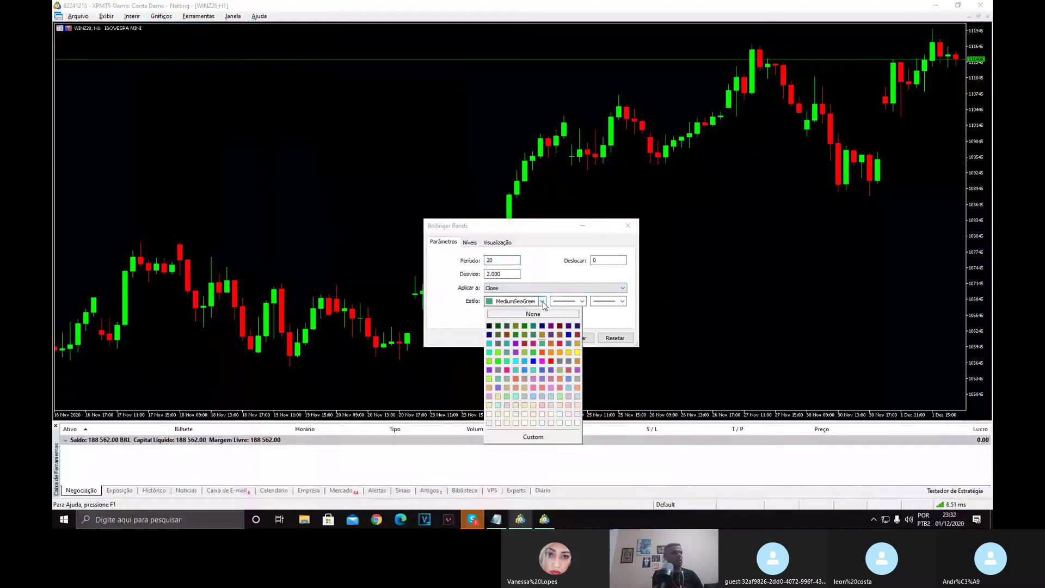
left_click(492, 422)
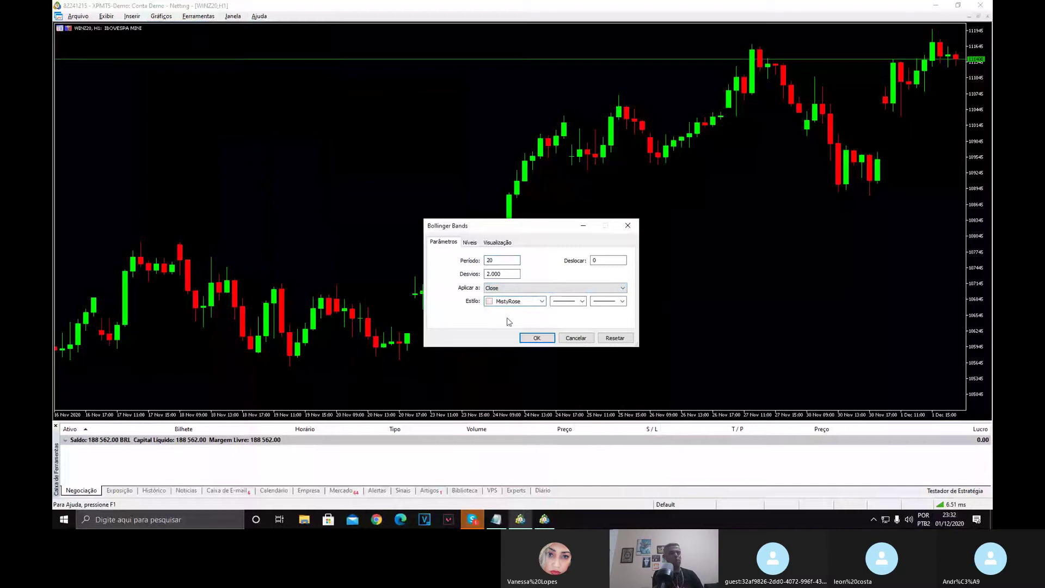
left_click(541, 301)
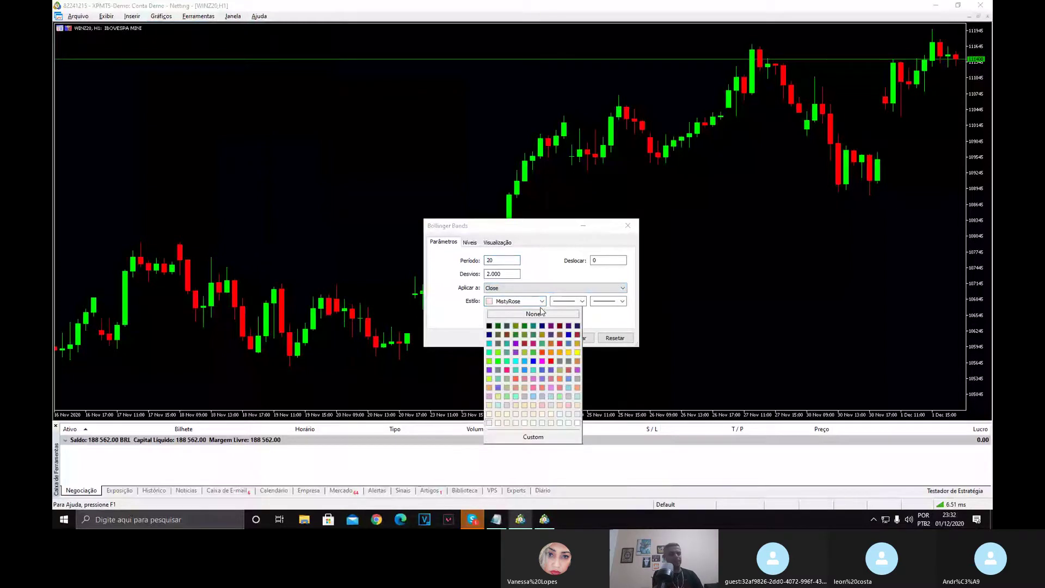
left_click(578, 423)
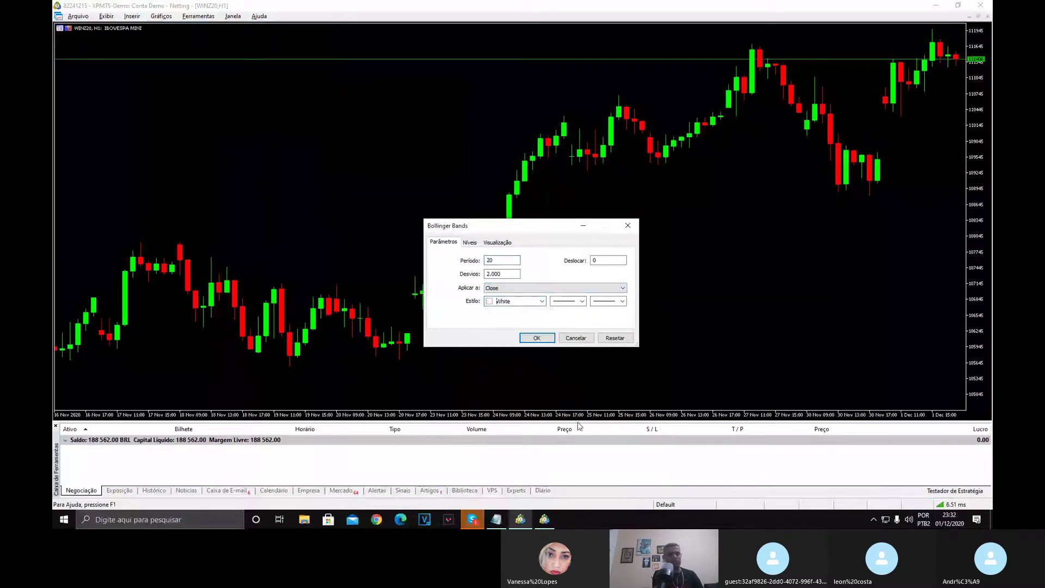
left_click(537, 338)
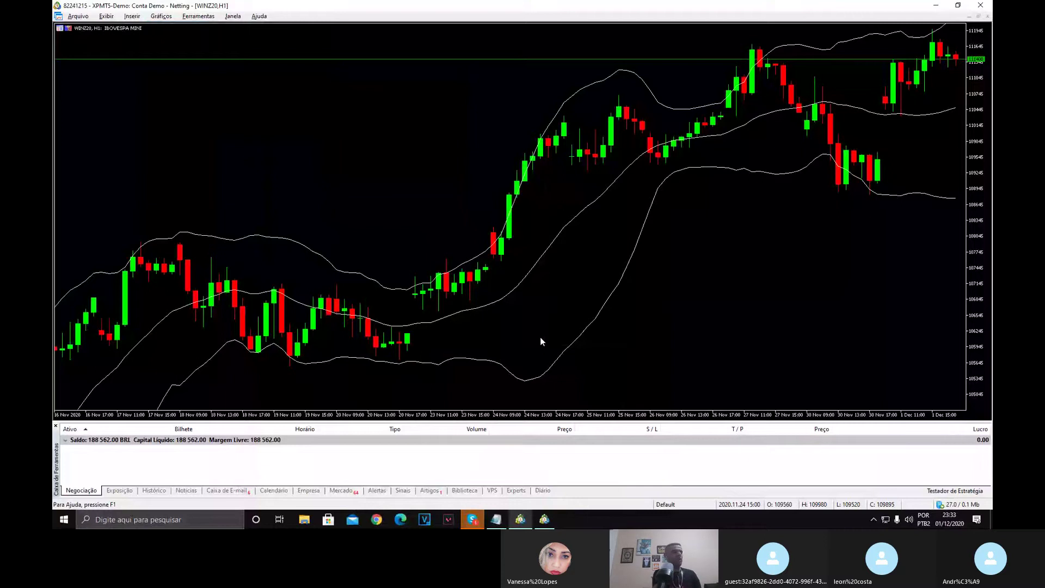
Save the chart setup as the template 'template_andre'.
right_click(570, 262)
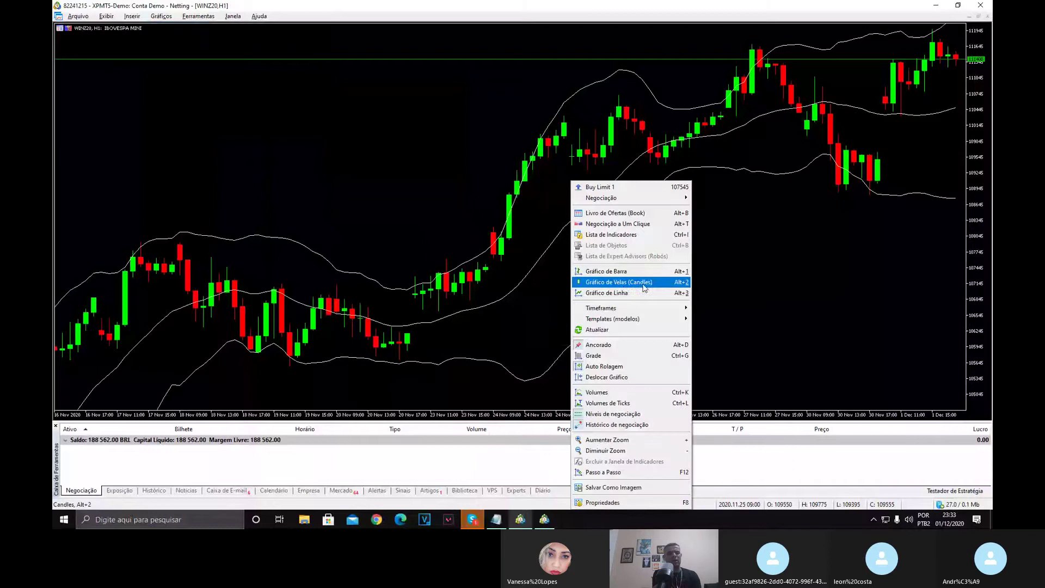
right_click(786, 282)
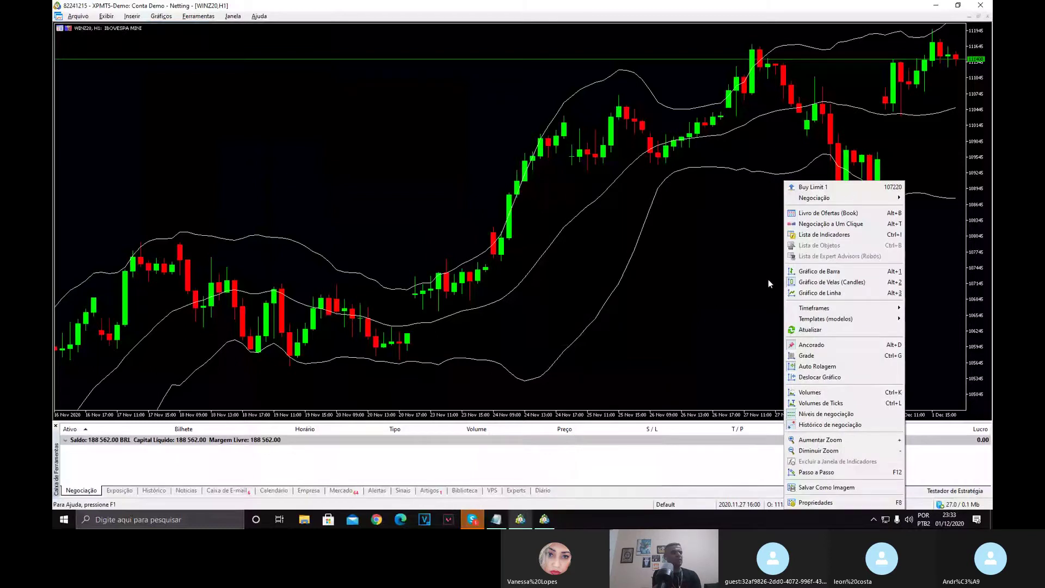
mouse_move(819, 309)
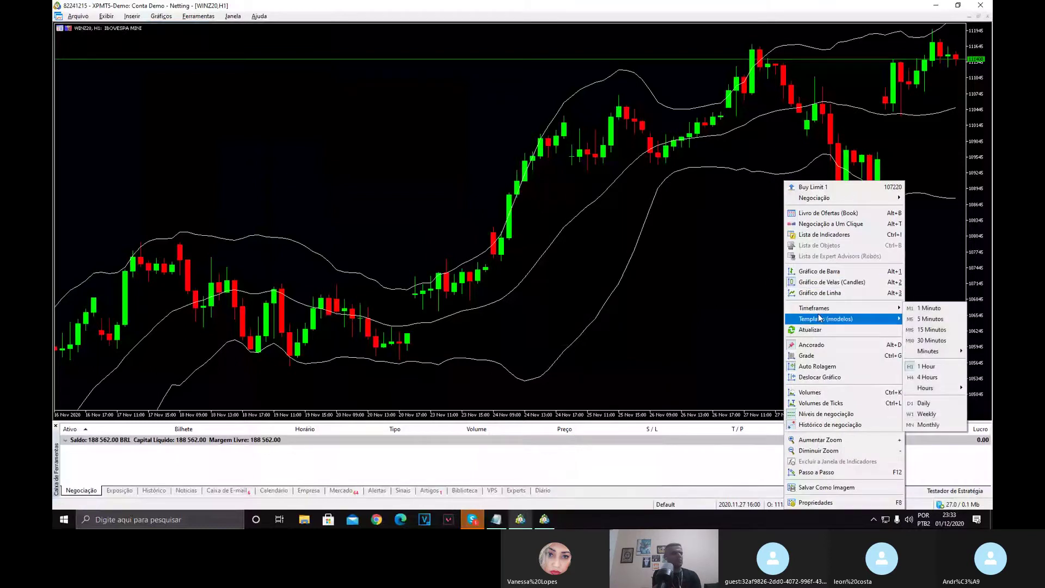
left_click(961, 321)
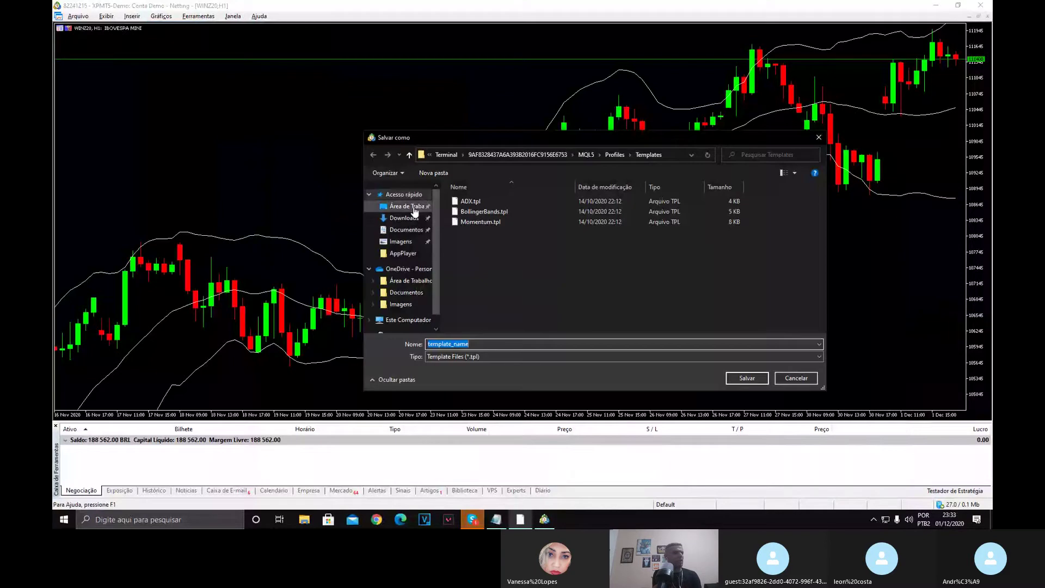
left_click(492, 345)
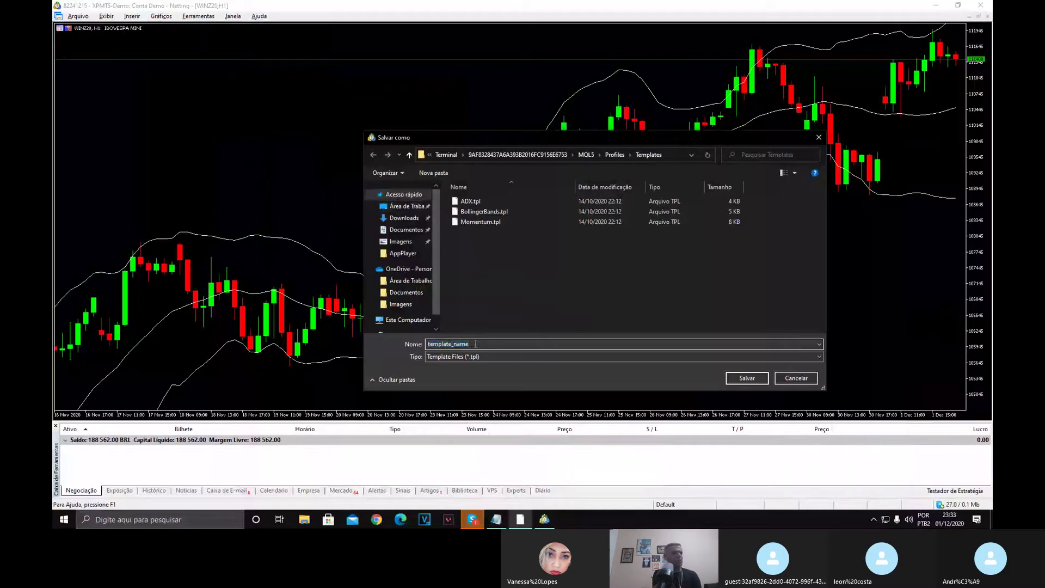
left_click_drag(475, 343, 455, 344)
key("BackSpace")
type("andre")
left_click(747, 379)
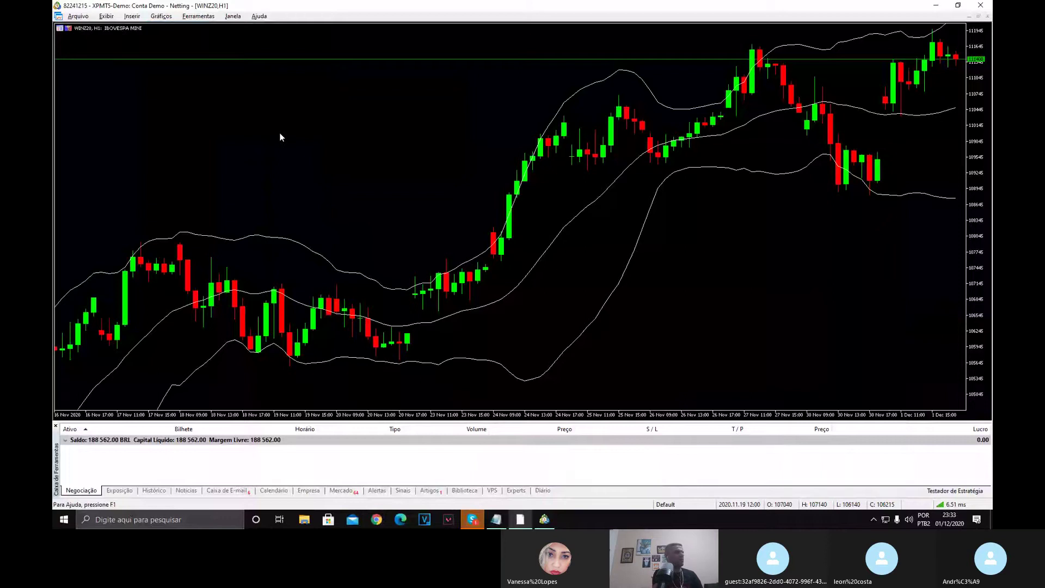
left_click(77, 16)
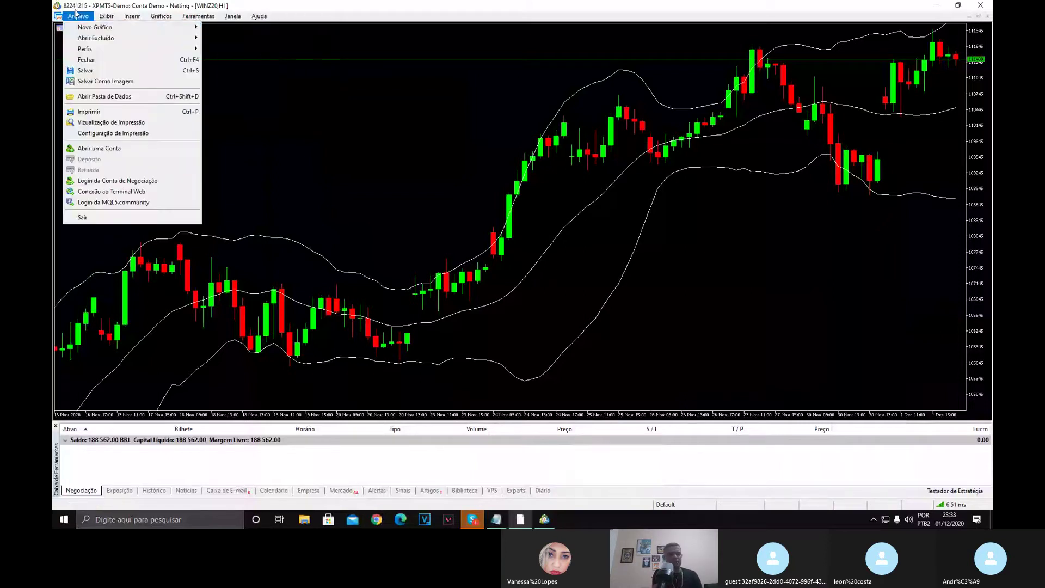
mouse_move(157, 29)
mouse_move(234, 97)
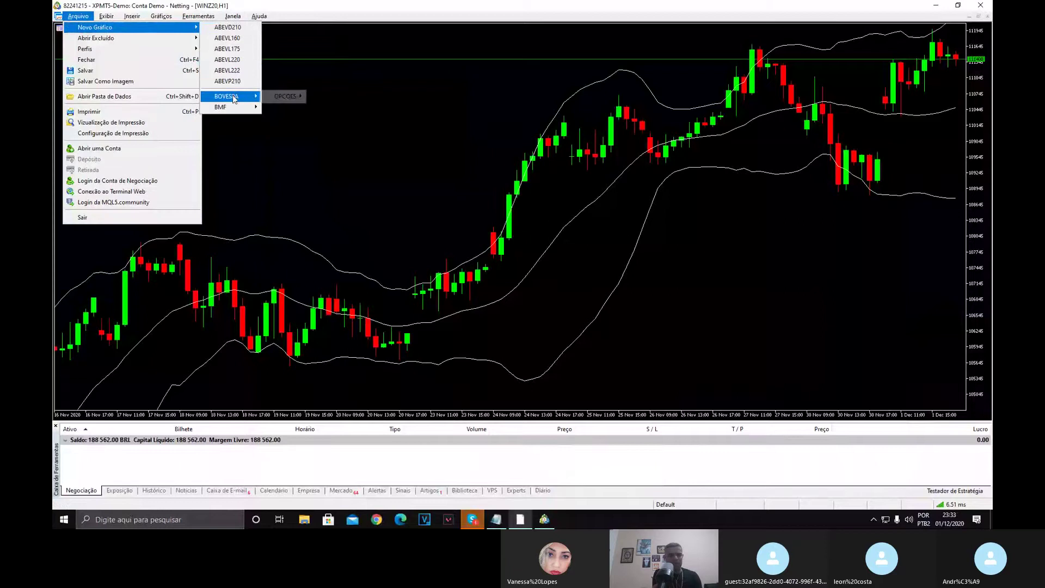
mouse_move(285, 96)
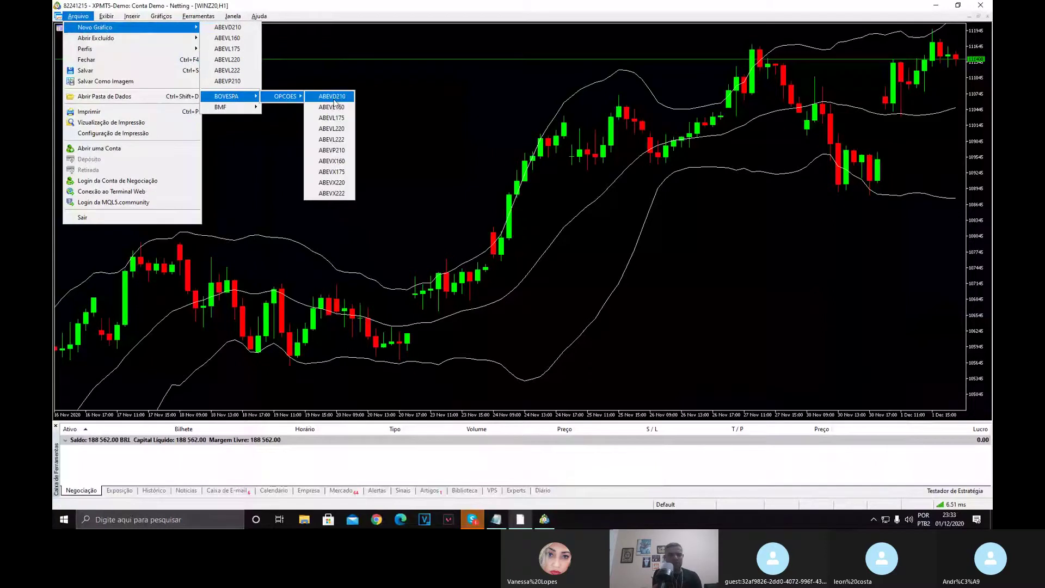
left_click(332, 98)
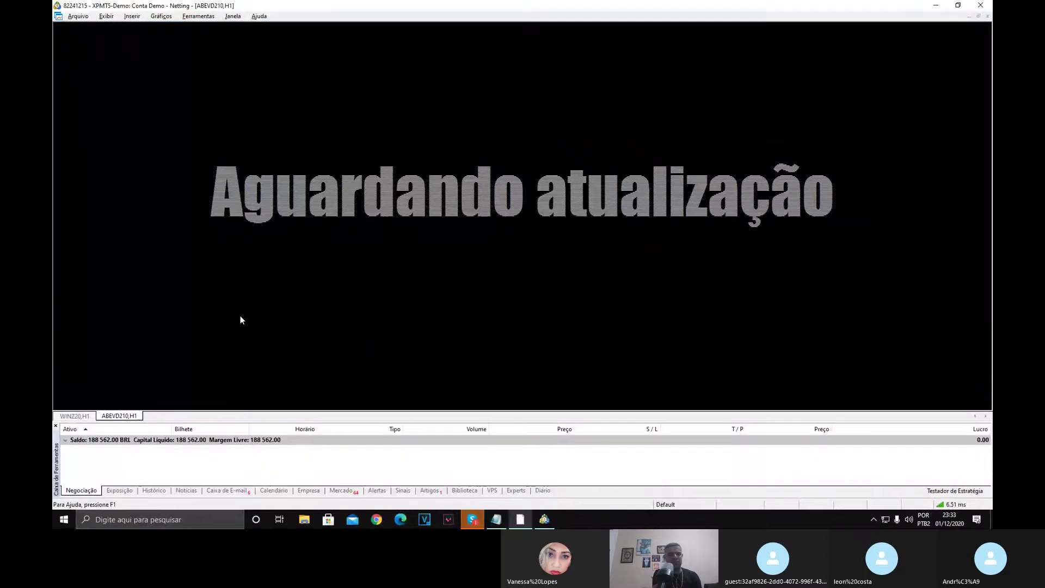
right_click(133, 418)
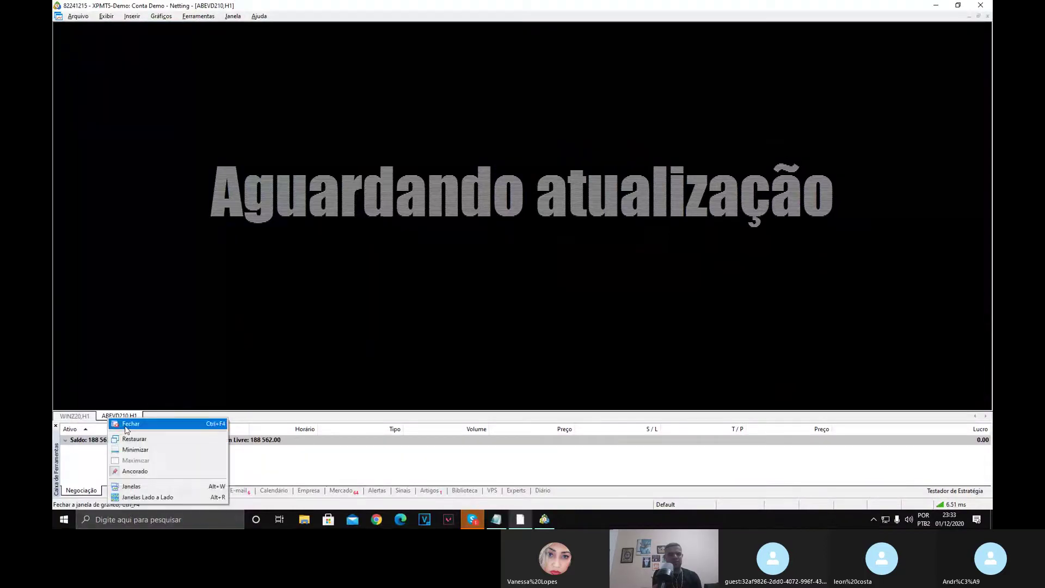
left_click(126, 424)
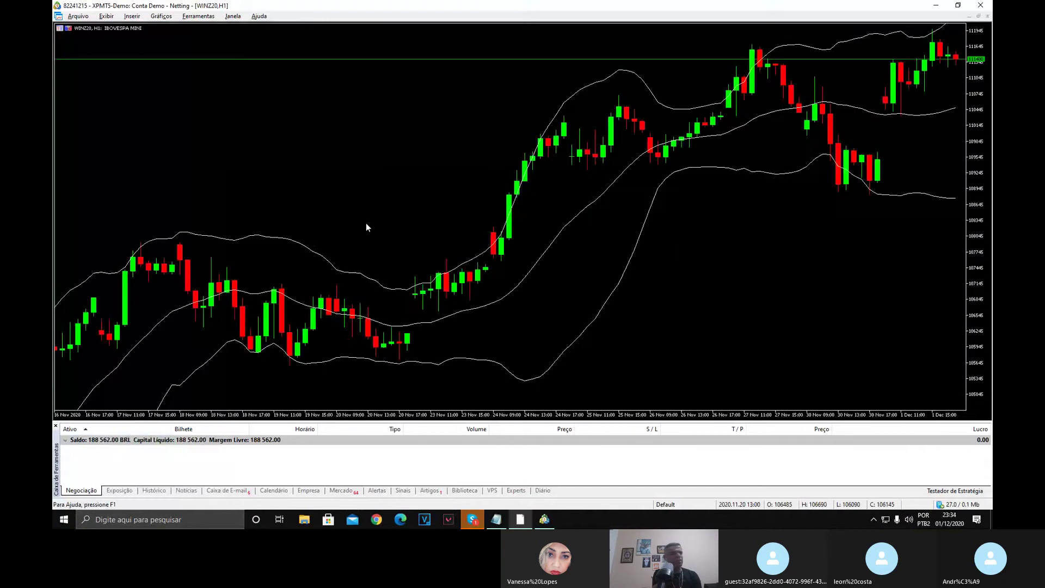
Apply the ADX template, then the saved custom template with red/green candles and Bollinger Bands.
right_click(271, 127)
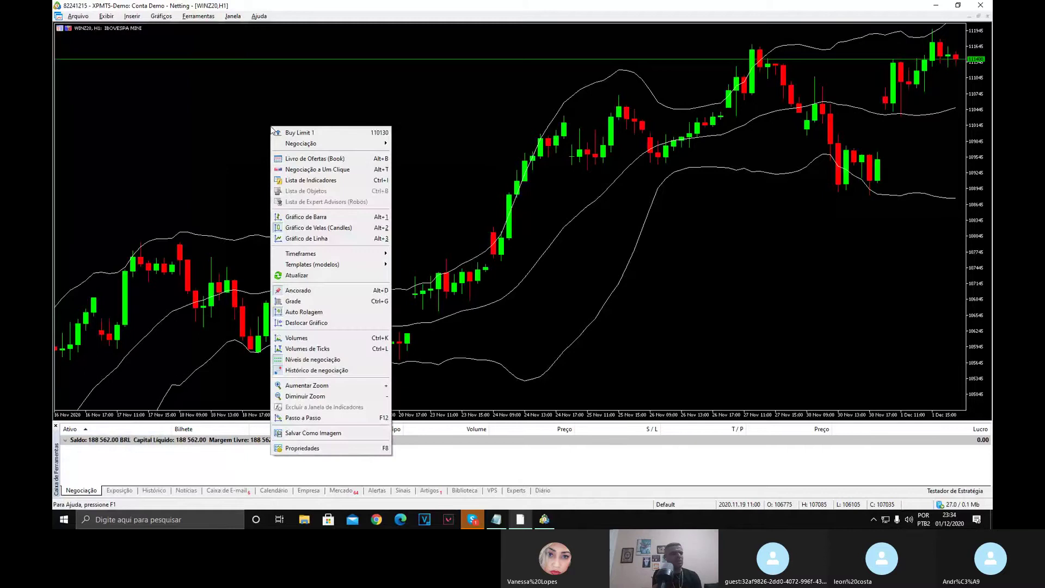
mouse_move(333, 265)
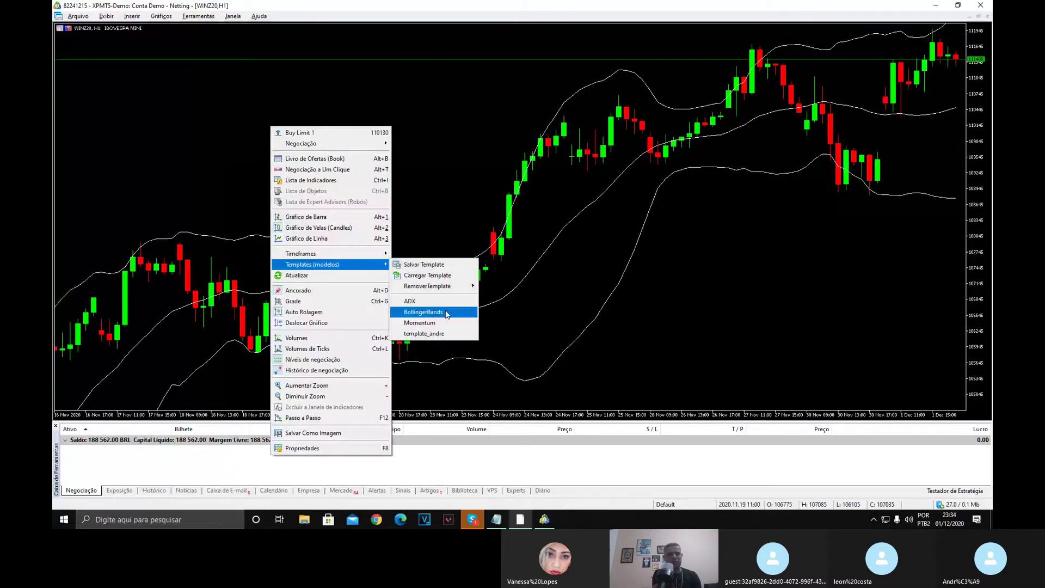
left_click(422, 301)
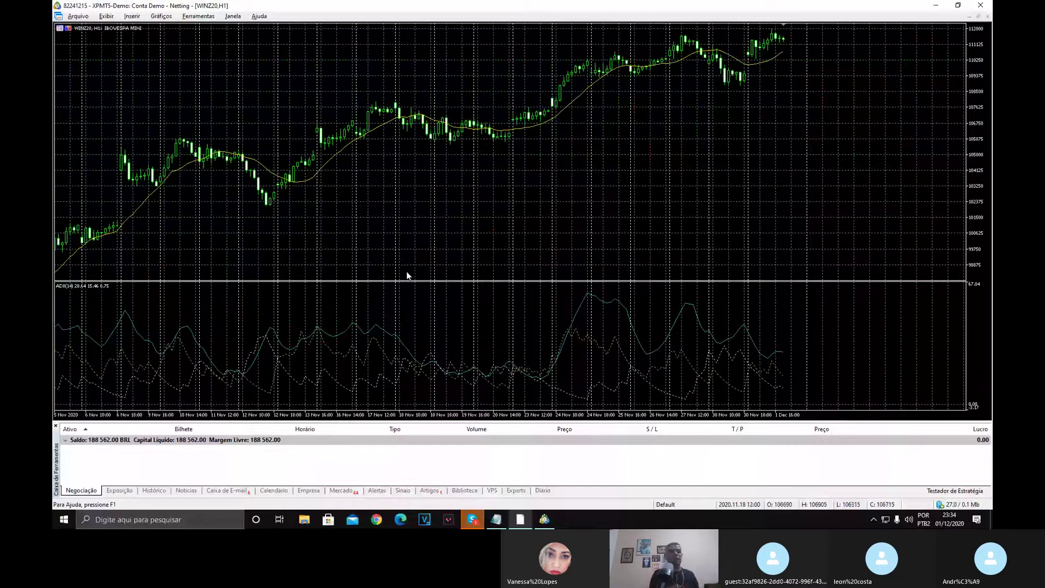
right_click(409, 262)
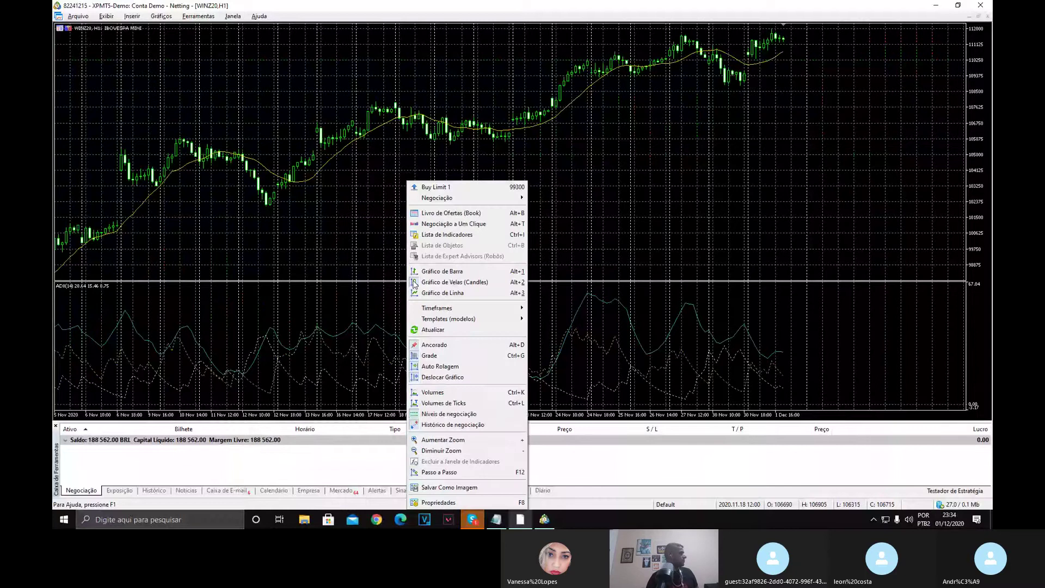
mouse_move(468, 319)
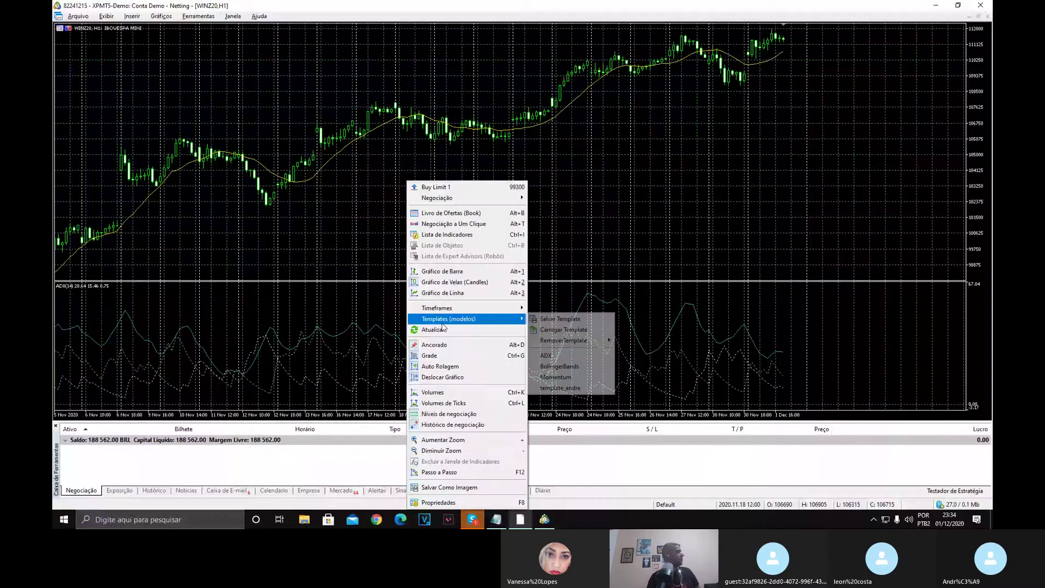
left_click(564, 387)
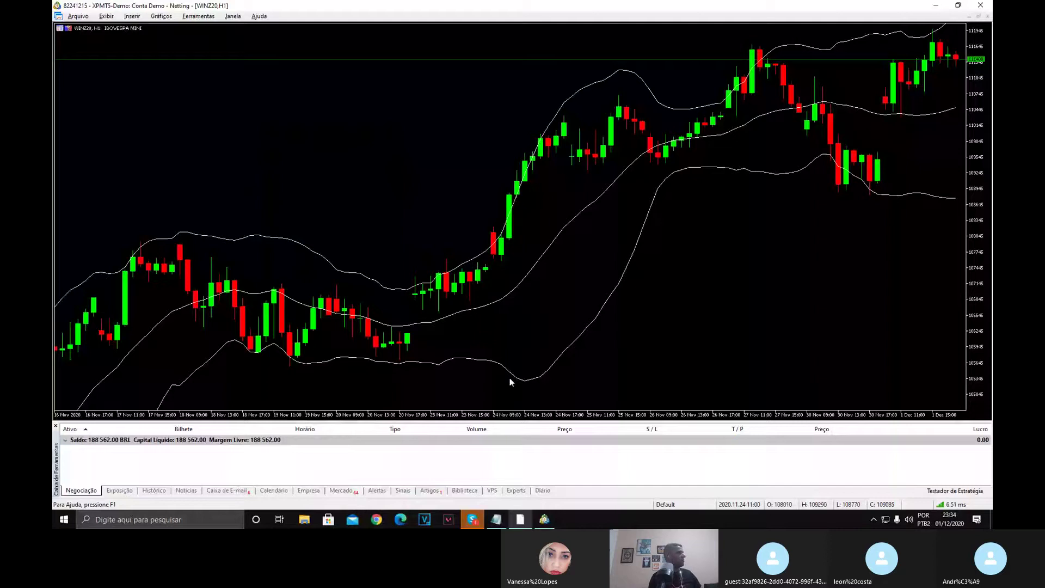
Bring Chrome to the front and load google.com.
left_click(378, 520)
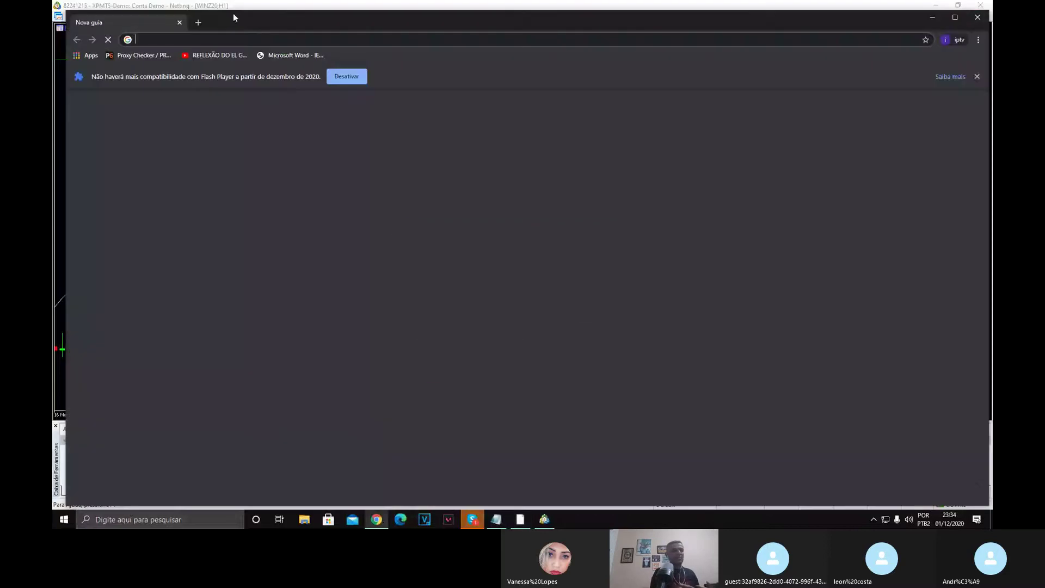
type("google.com")
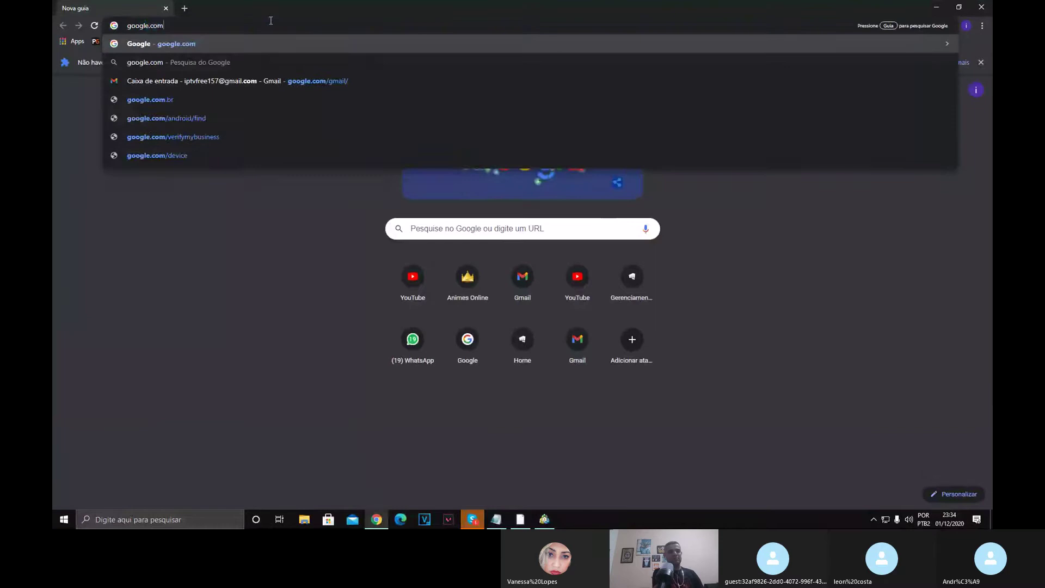
key("Return")
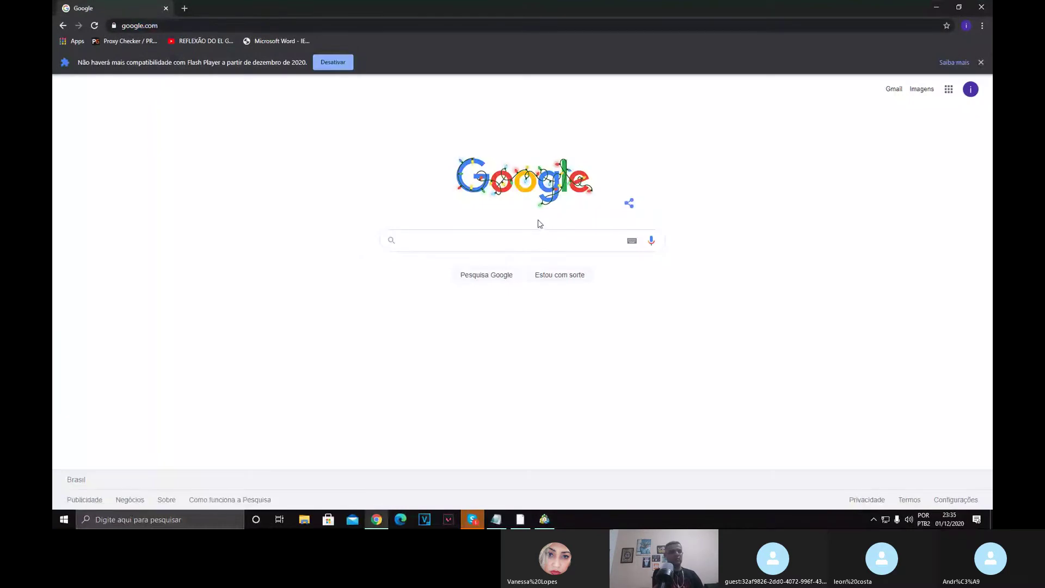
Switch back to MetaTrader's WINZ20 H1 chart window.
left_click(538, 521)
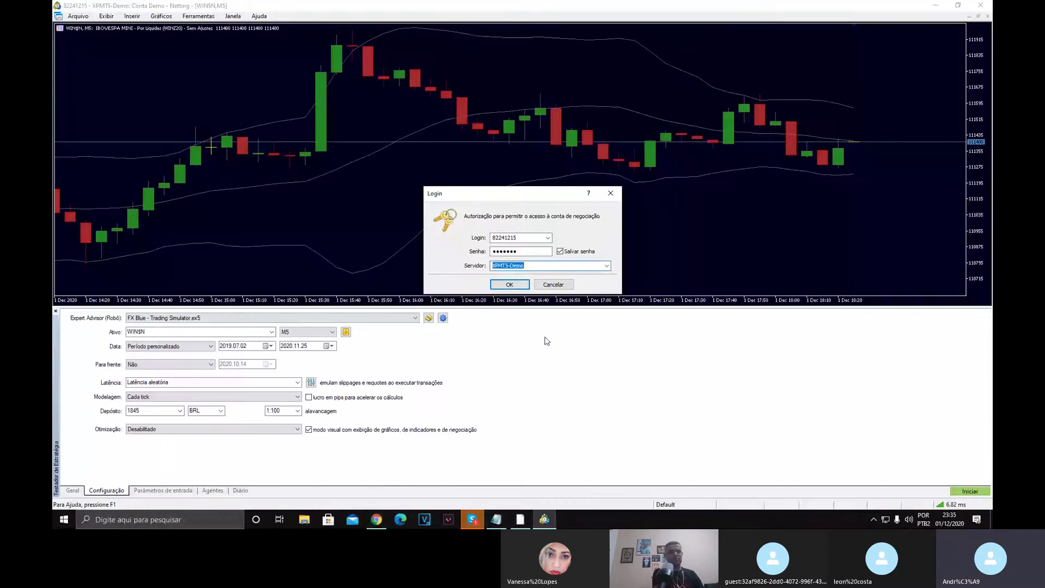
key("alt+Tab")
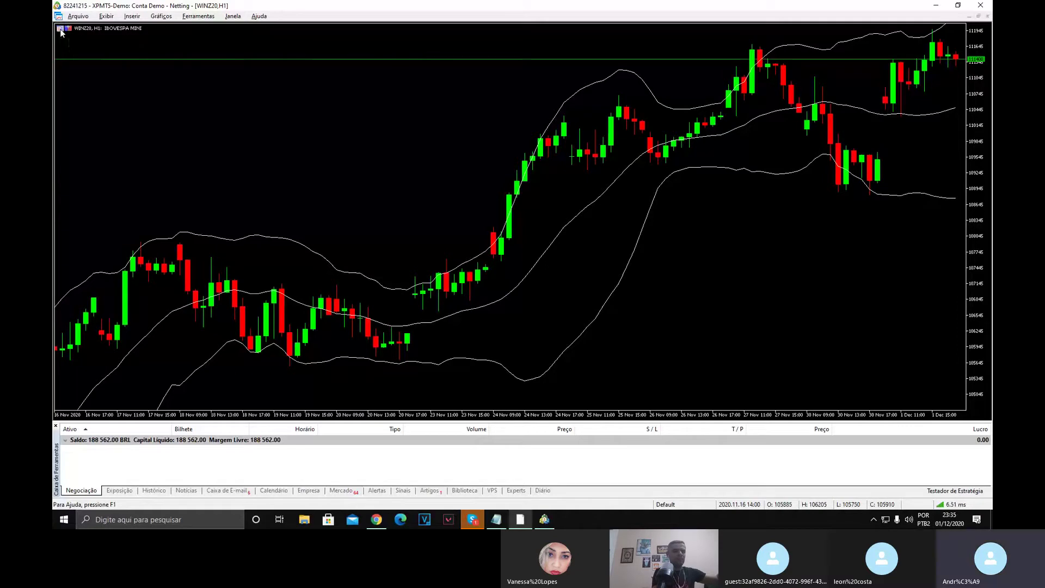
Open the WINZ20 Depth of Market, hide its tick chart, and size it at the chart's left.
left_click(60, 28)
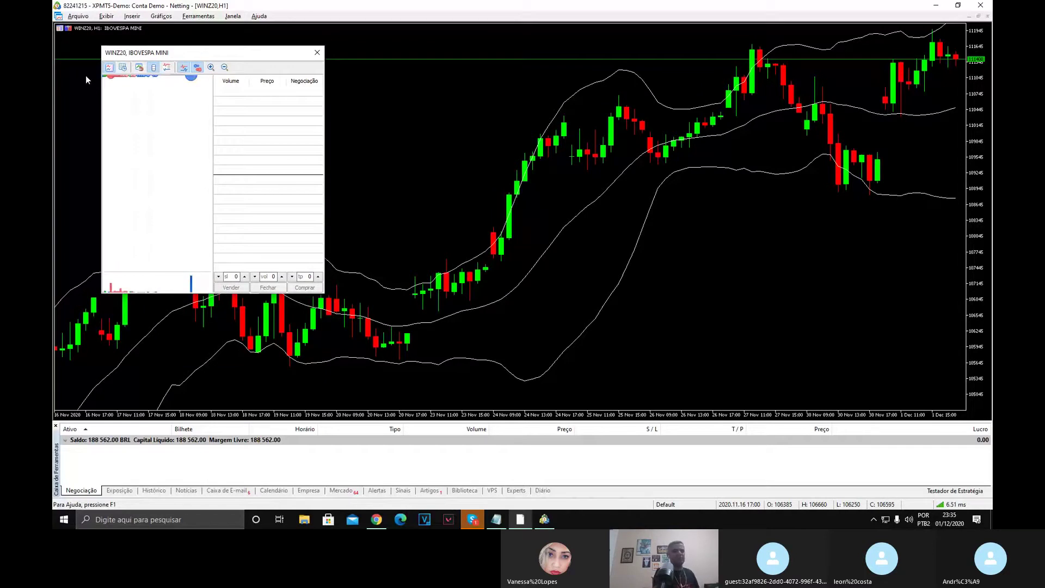
left_click(109, 68)
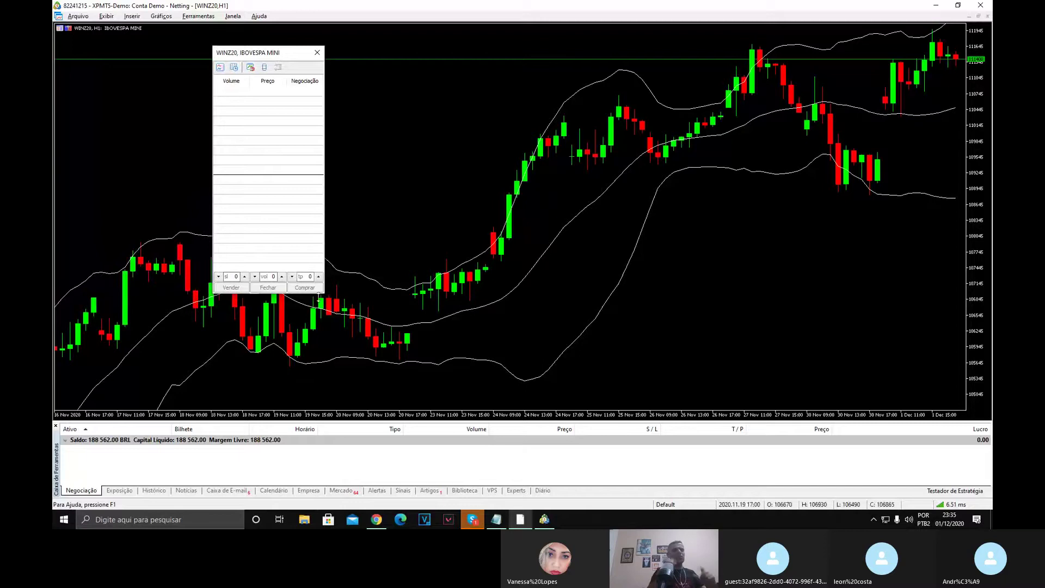
left_click_drag(323, 294, 305, 140)
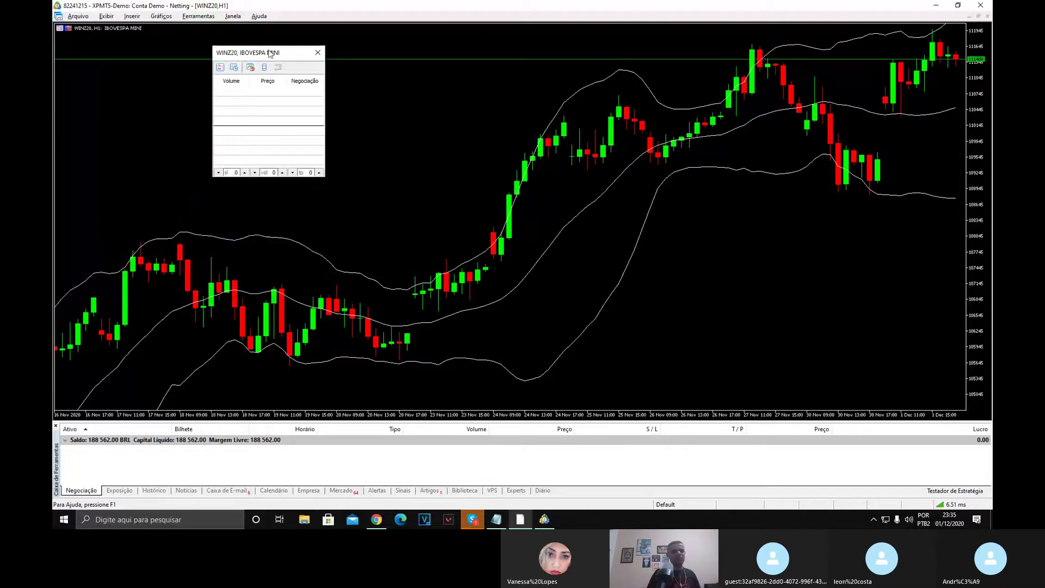
left_click_drag(269, 53, 121, 68)
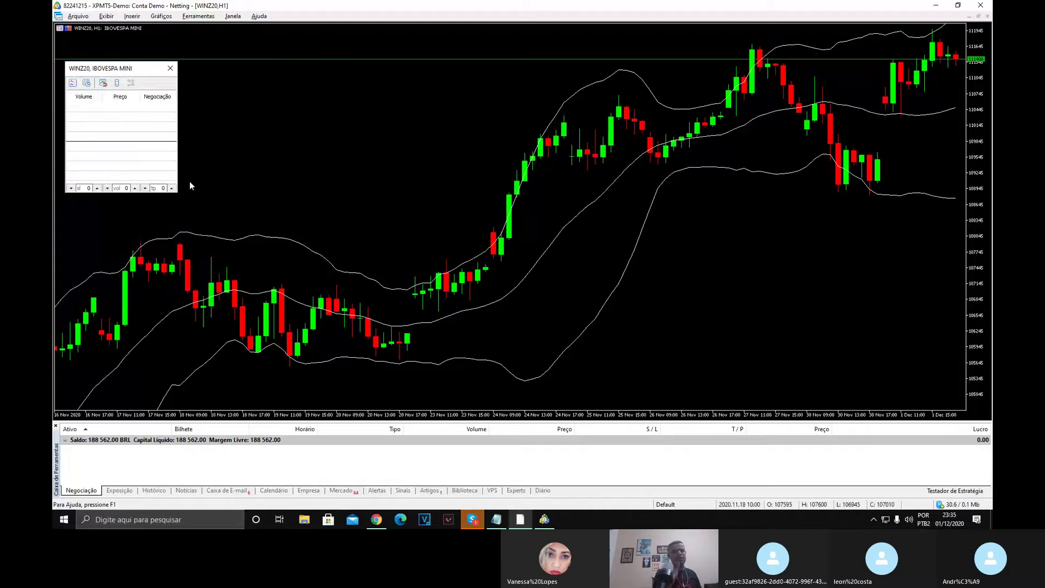
left_click_drag(177, 192, 191, 210)
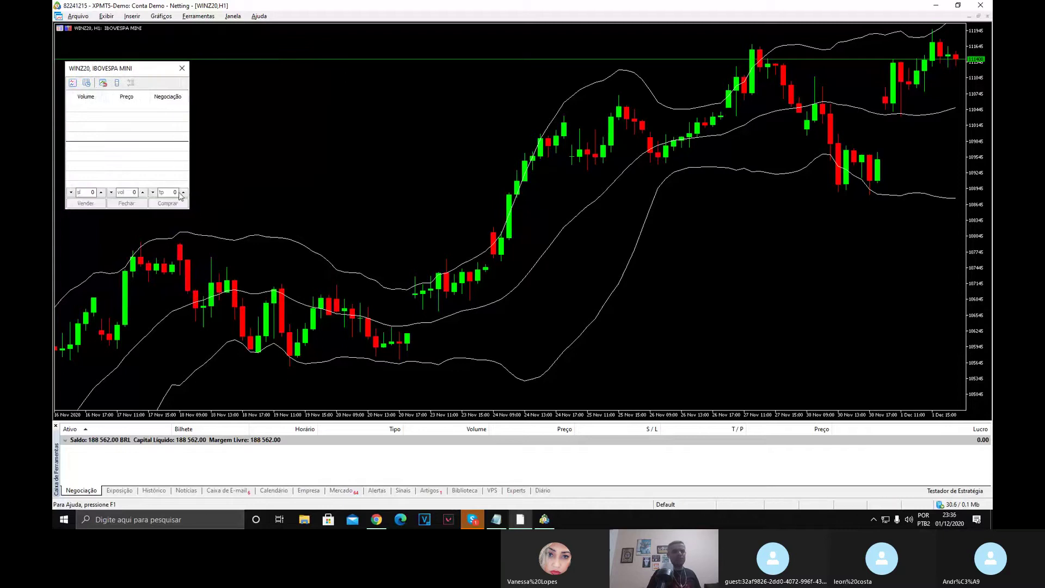
left_click_drag(152, 68, 146, 66)
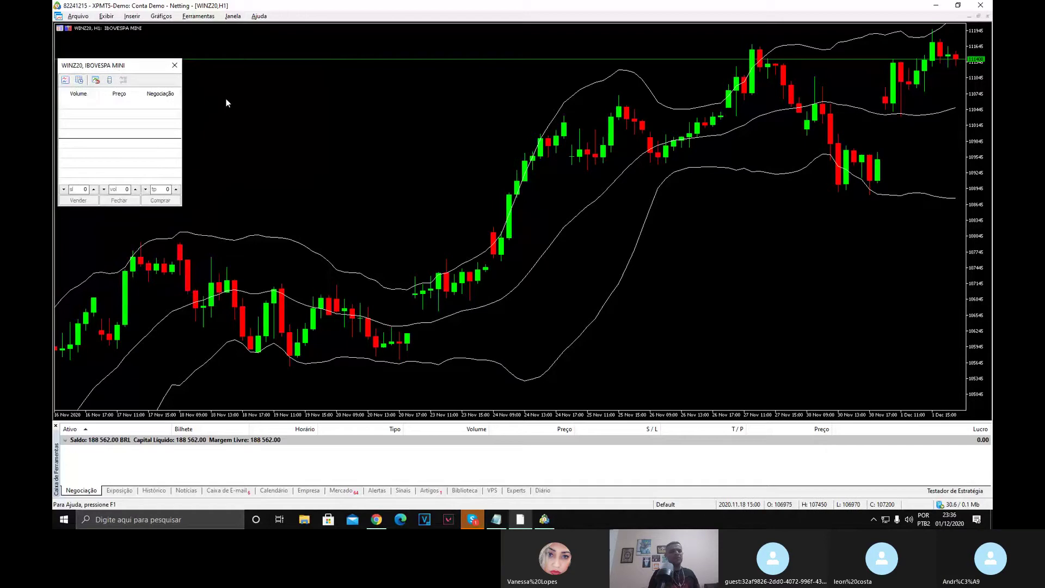
Use the DOM spin arrows to set vol 5, sl 100 and tp 50.
left_click(93, 189)
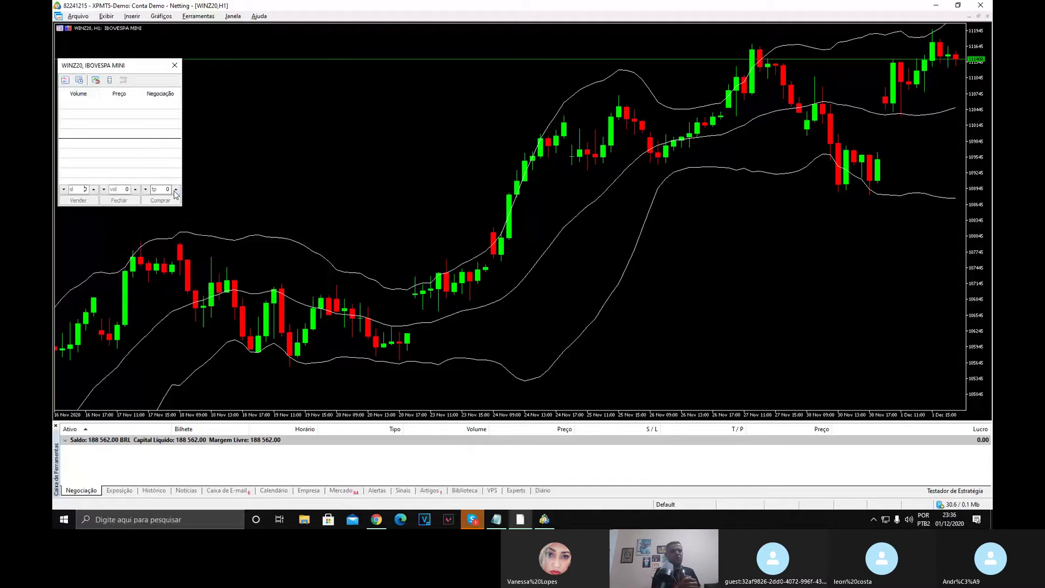
left_click(136, 189)
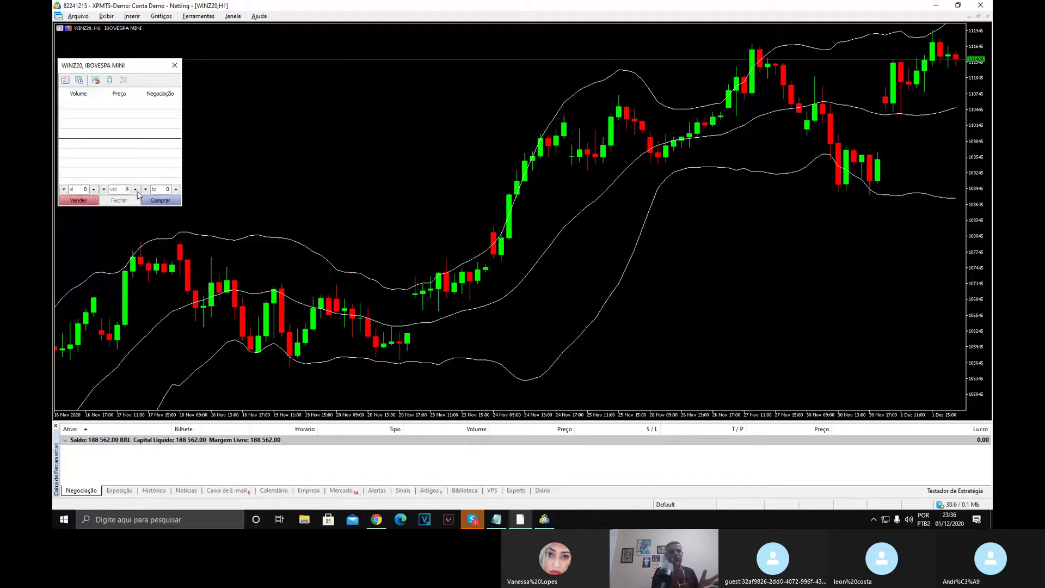
left_click(94, 189)
left_click(94, 189)
left_click(94, 189)
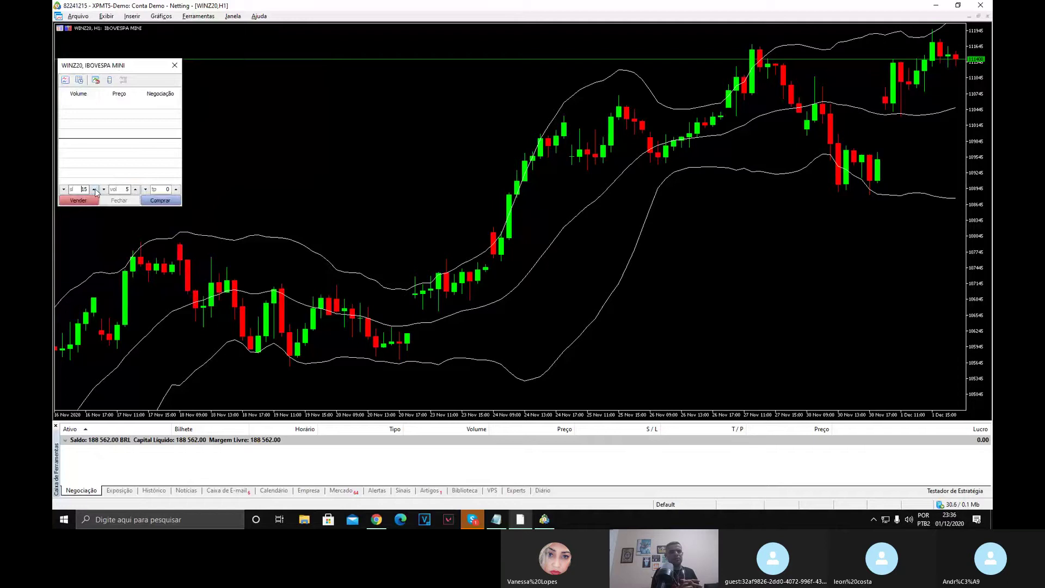
left_click(94, 190)
left_click(95, 189)
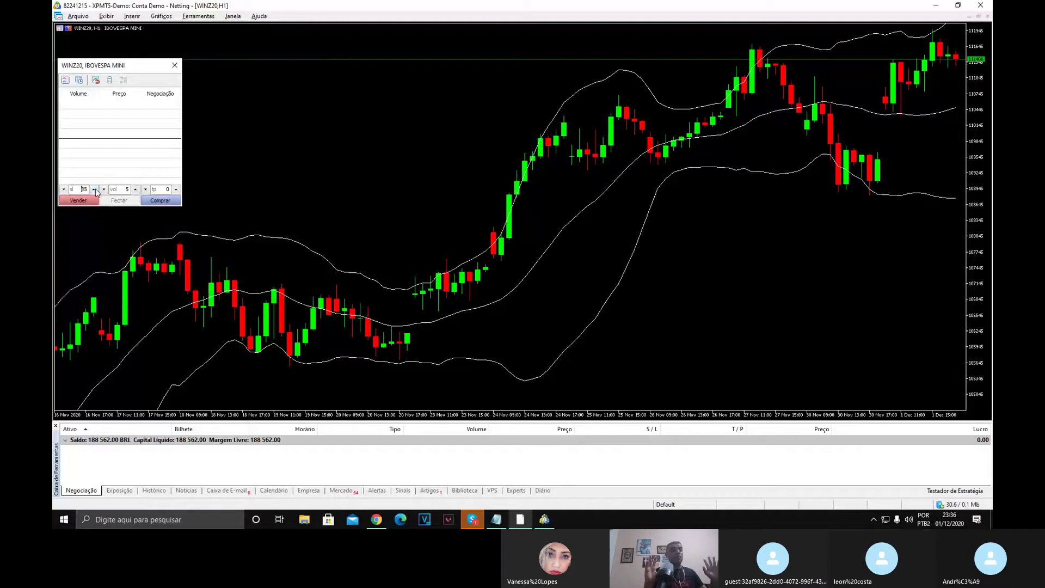
left_click(95, 189)
left_click(94, 190)
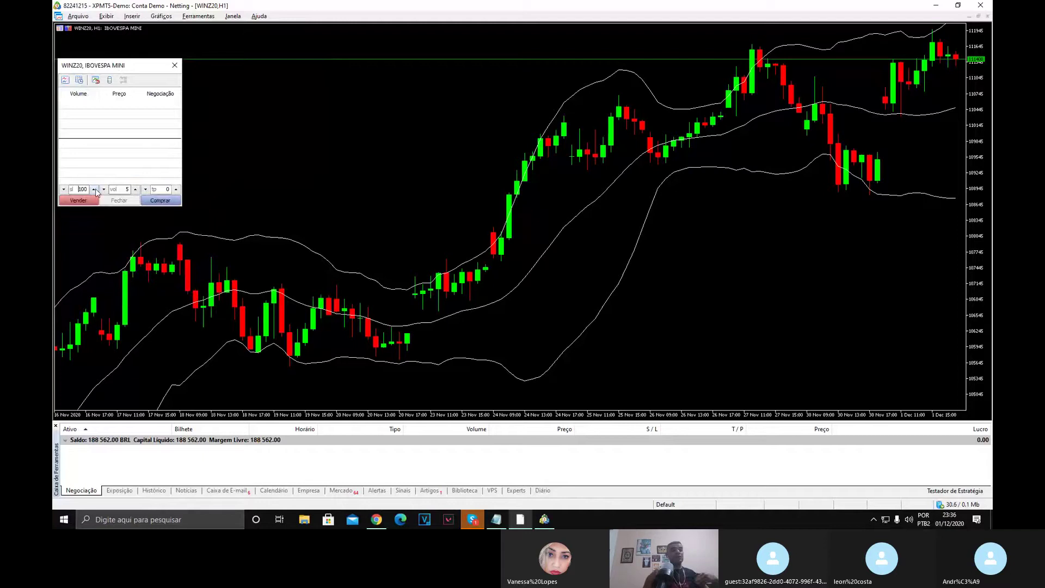
left_click(176, 189)
left_click(176, 190)
left_click(176, 189)
left_click(175, 190)
left_click(176, 189)
left_click(176, 190)
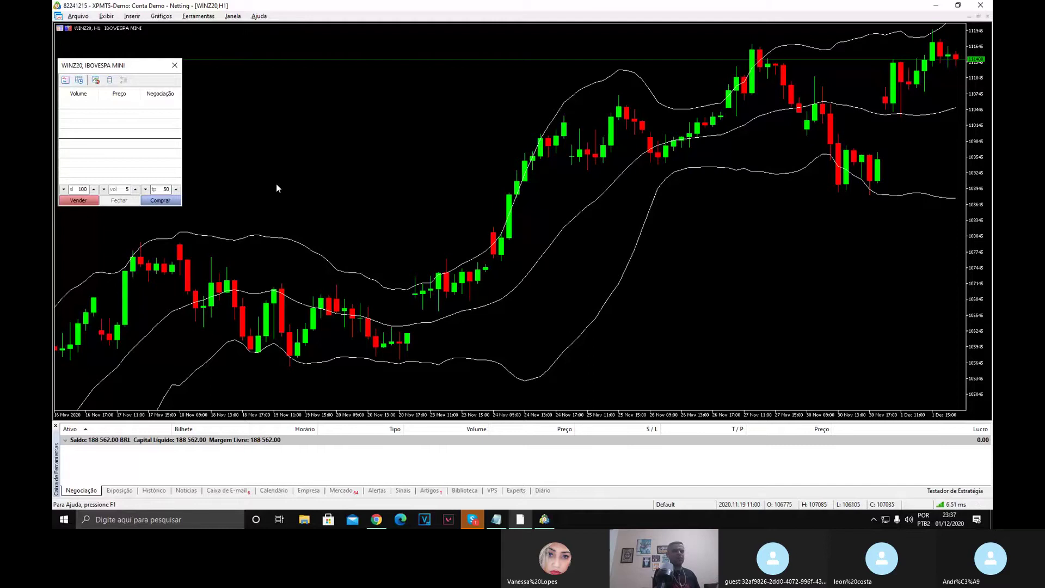
Close the depth-of-market panel on the WINZ20 chart.
left_click(377, 519)
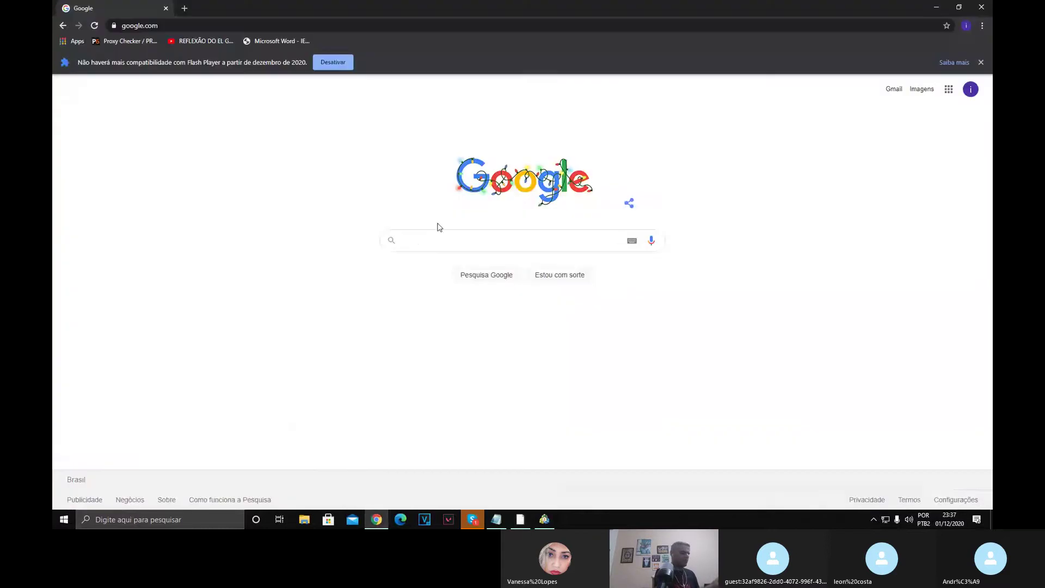
left_click(544, 519)
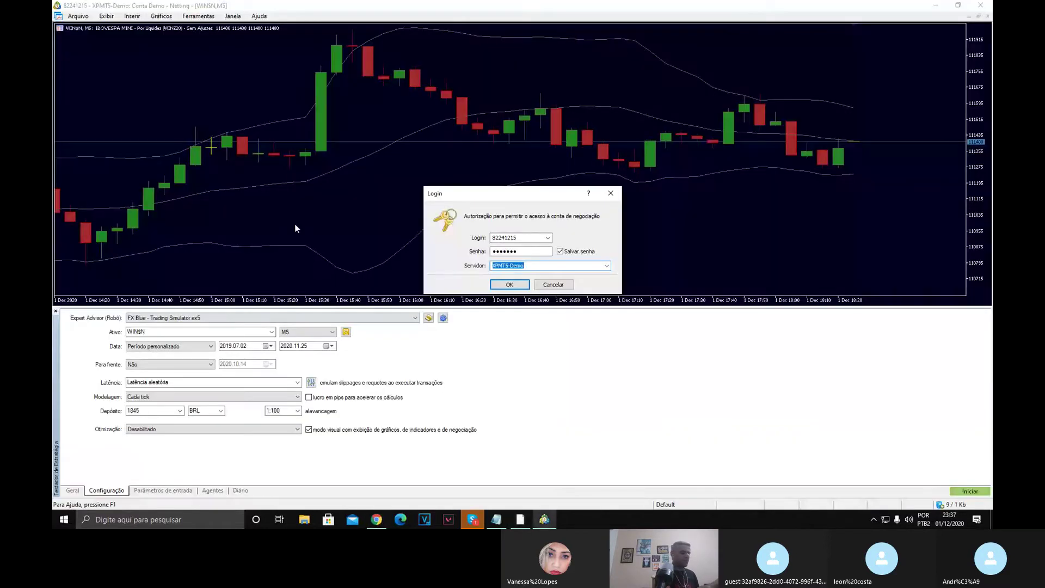
key("alt+Tab")
key("Tab")
left_click(175, 65)
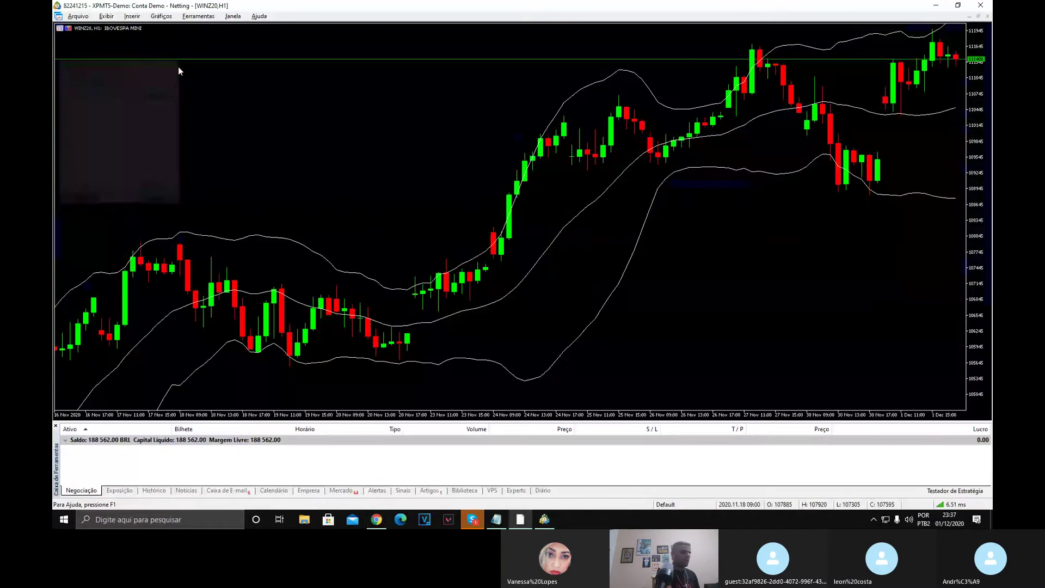
Type 'Fx blue' into a Google search, clear it, and return to MetaTrader.
key("alt+Tab")
key("Tab")
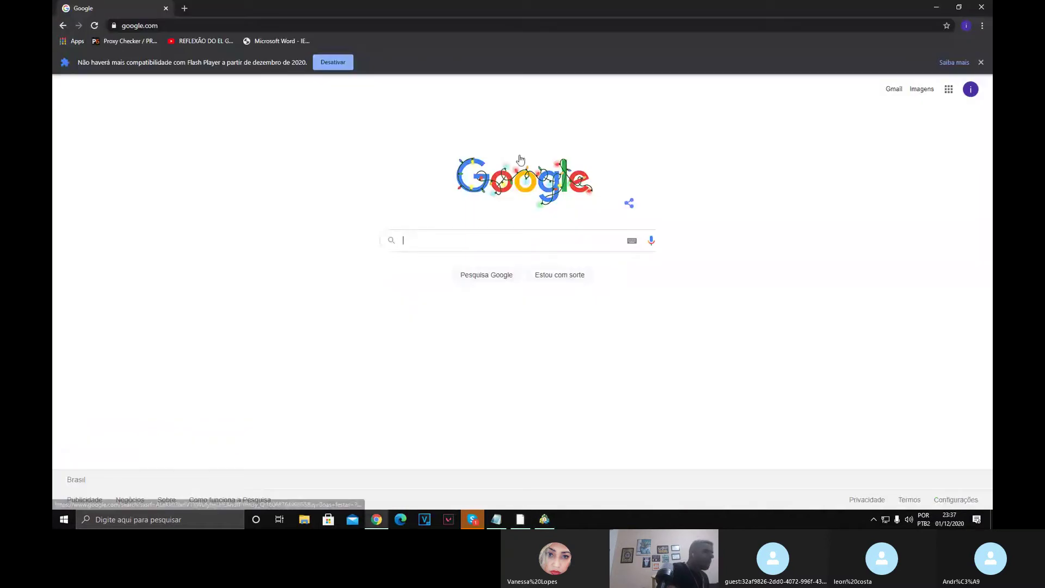
type("F")
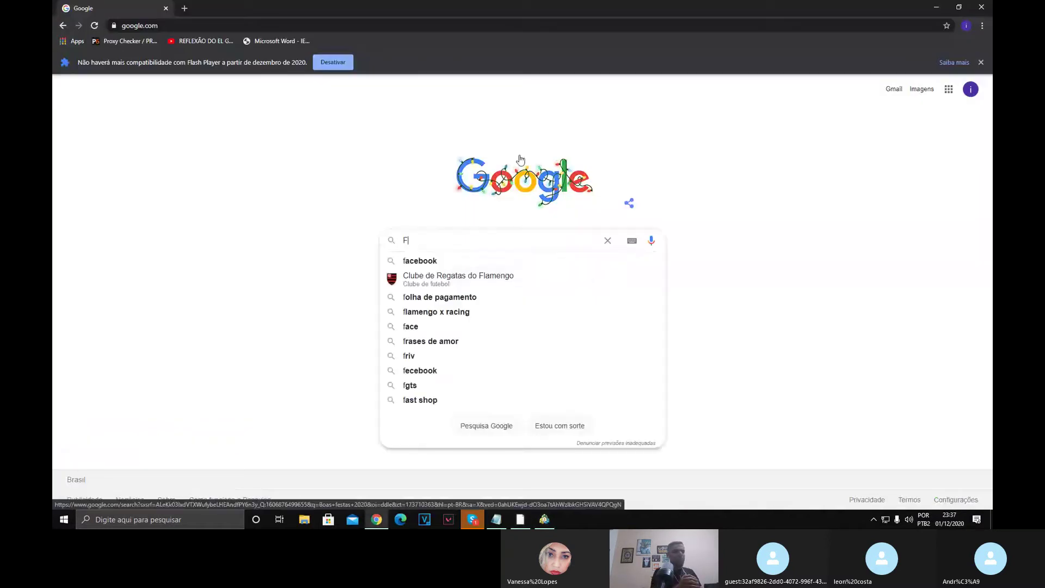
type("x")
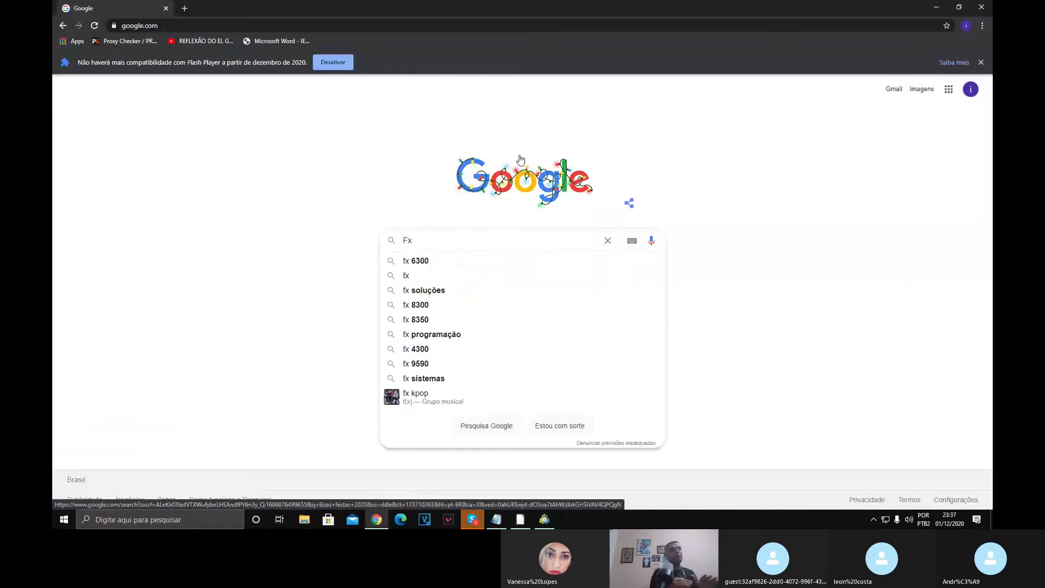
type(" blue")
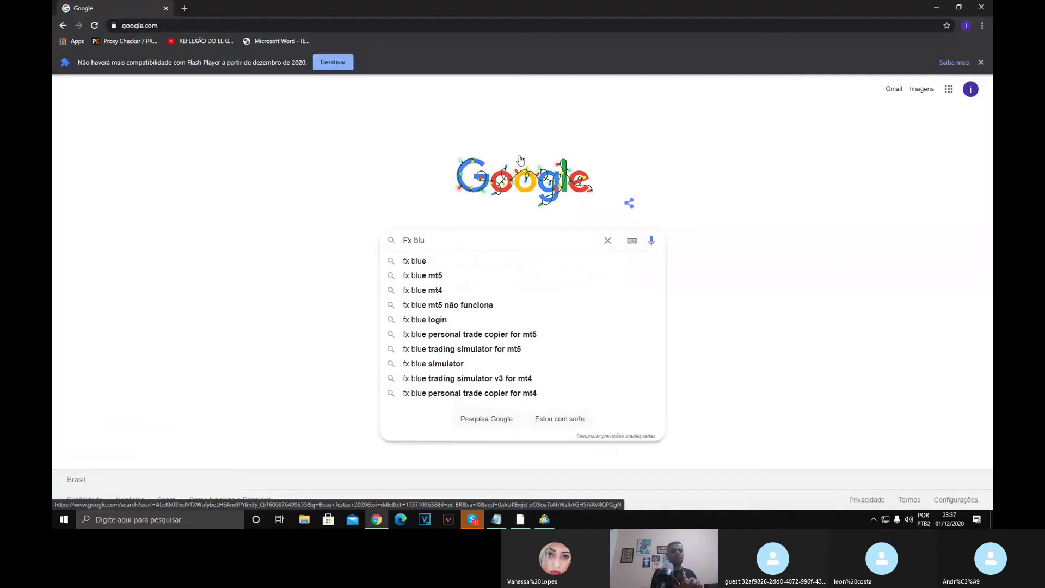
key("BackSpace")
key("BackSpace")
key("BackSpace")
key("BackSpace")
key("BackSpace")
key("BackSpace")
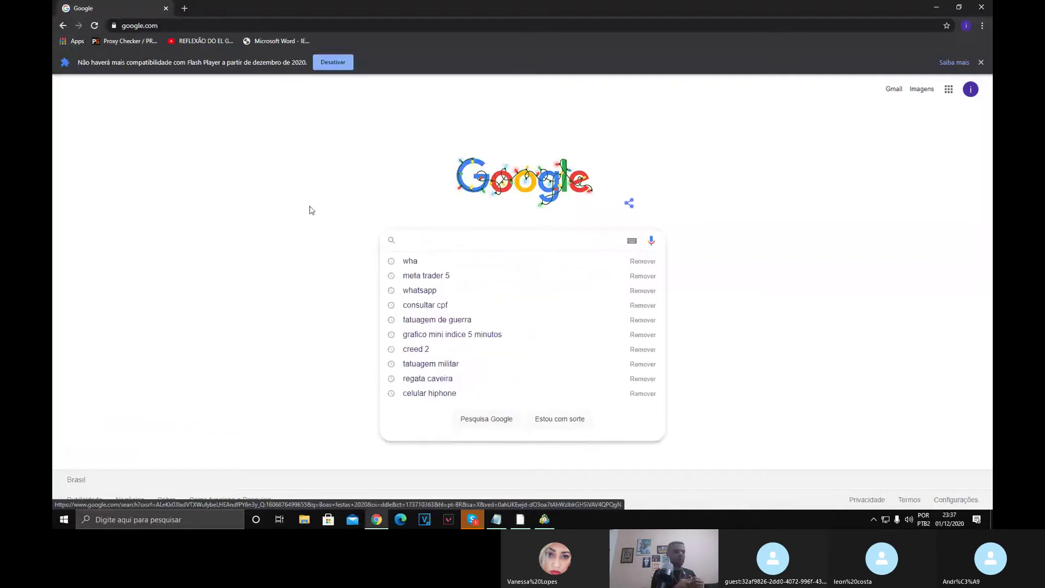
left_click(349, 238)
key("alt+Tab")
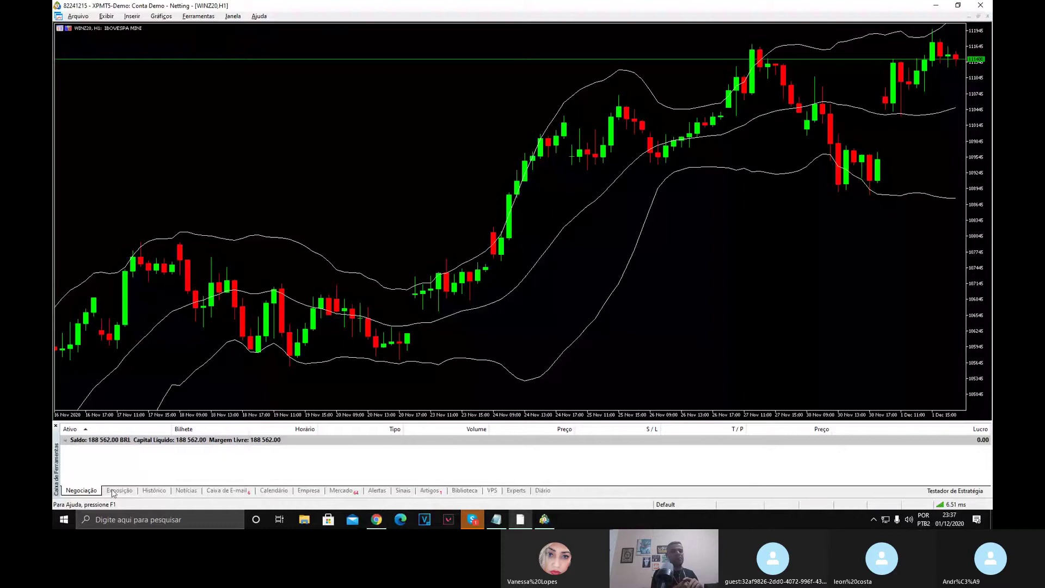
Search the Toolbox Market for 'boleta'.
left_click(338, 490)
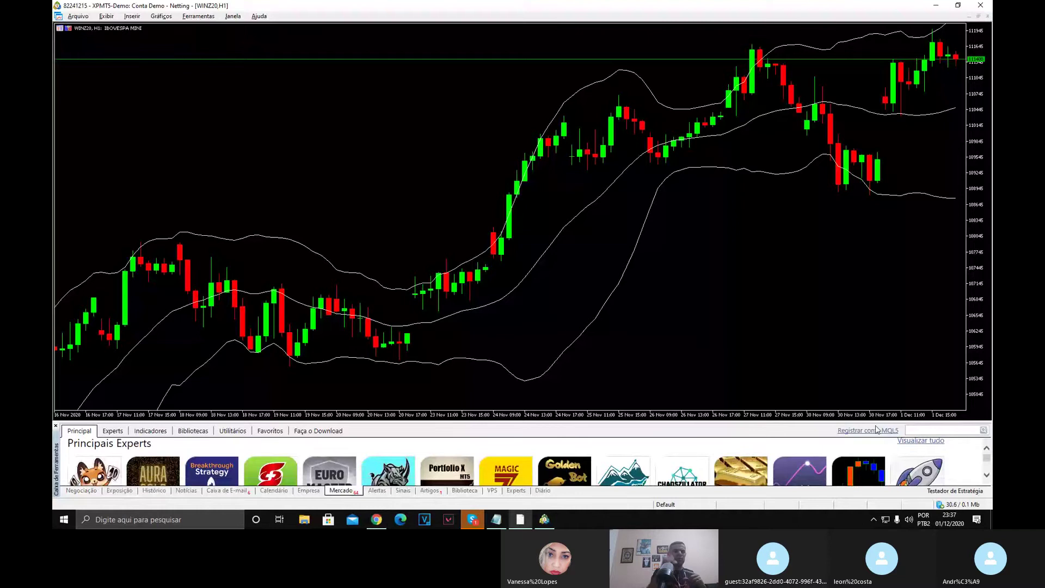
left_click_drag(873, 371, 872, 369)
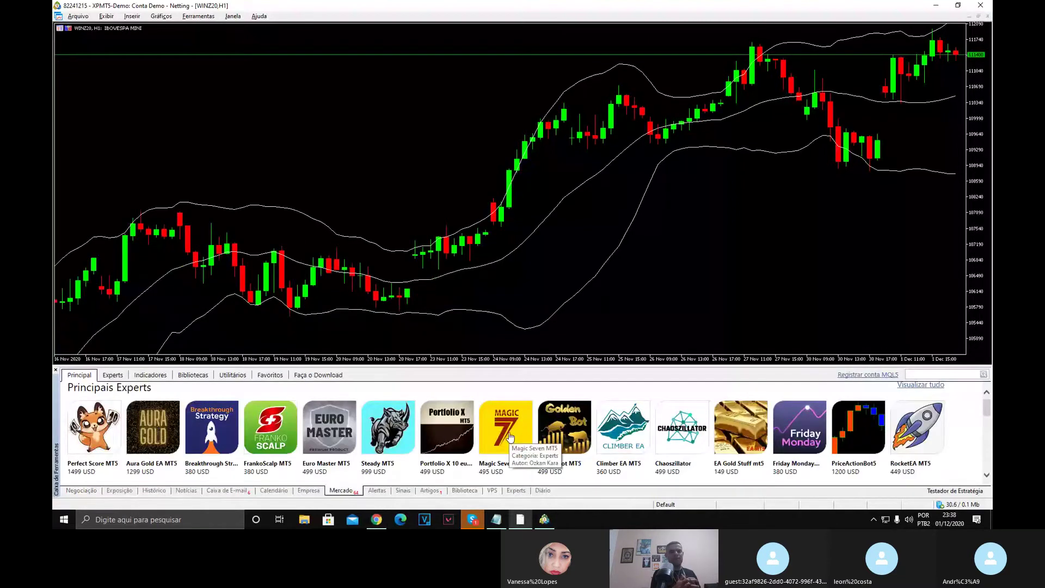
left_click(921, 374)
type("boleta")
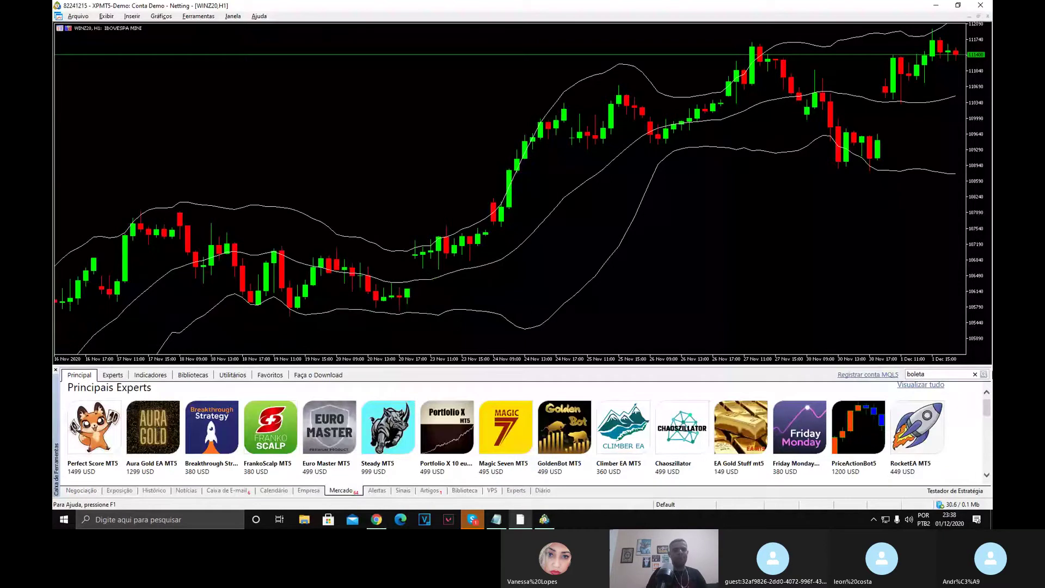
left_click(984, 374)
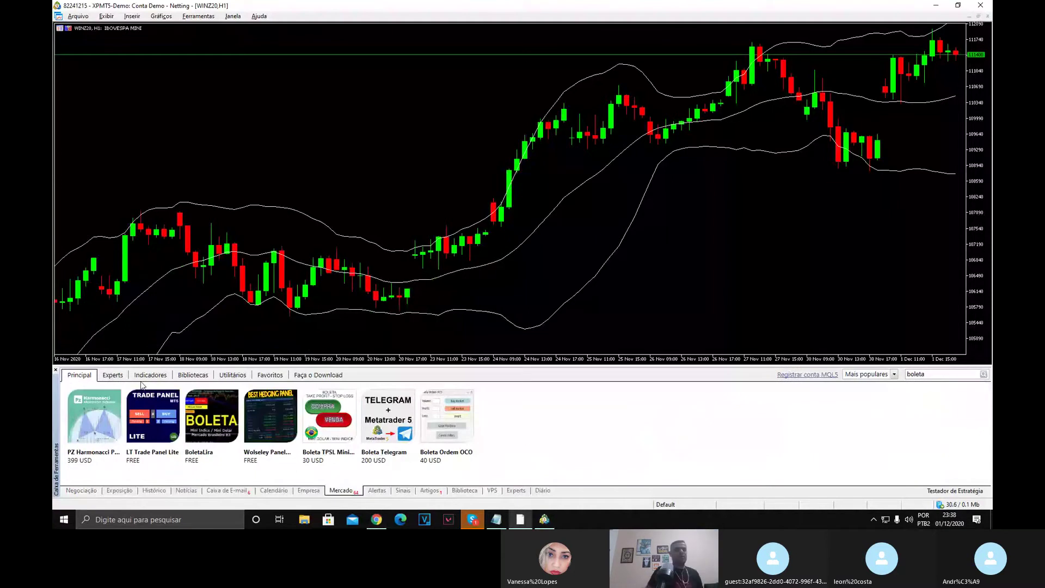
Download the free LT Trade Panel Lite and return to the Negociação tab.
left_click(142, 424)
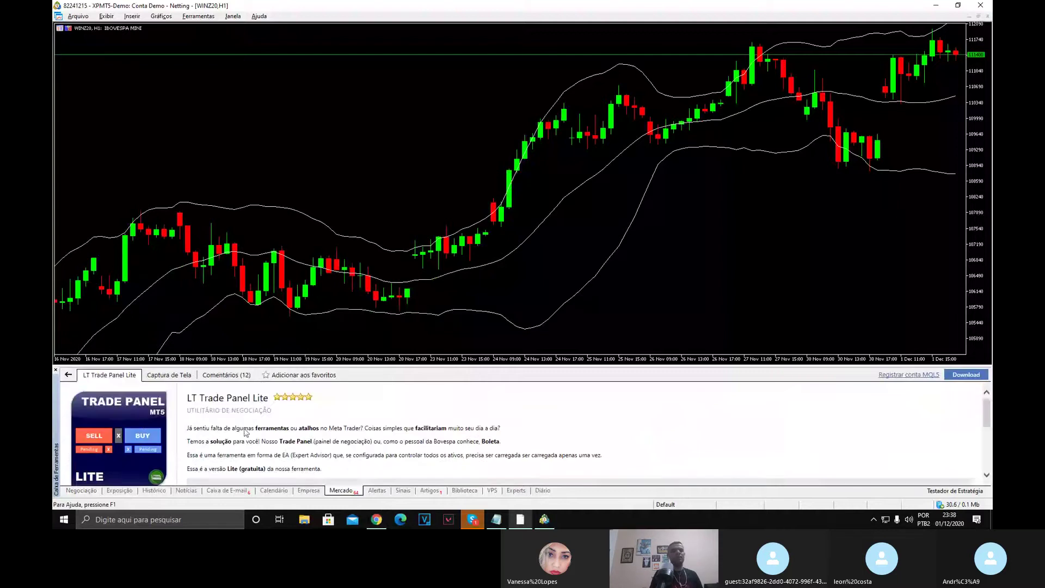
scroll(248, 432, "down", 2)
scroll(249, 432, "down", 1)
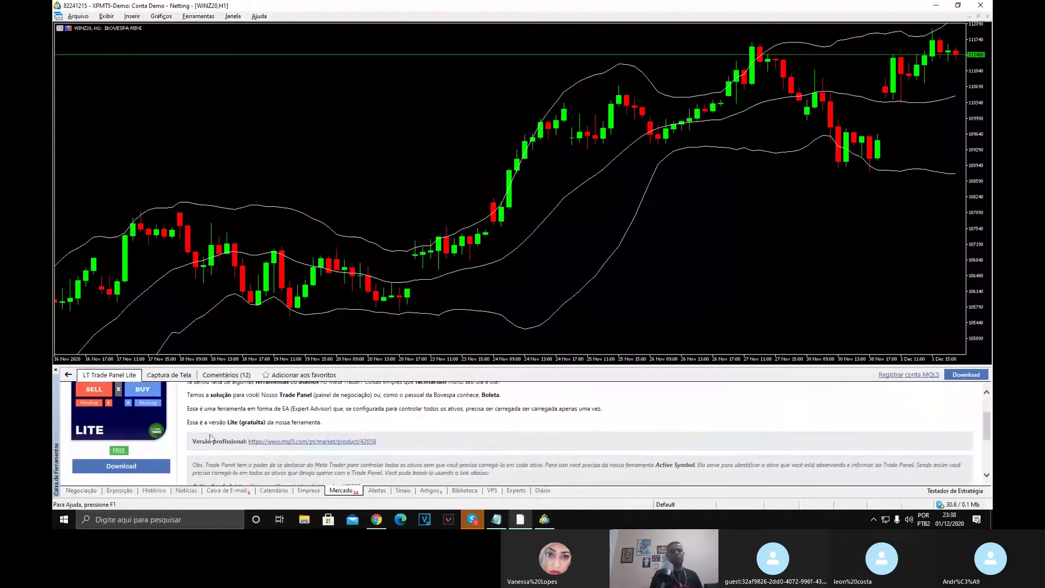
left_click(138, 466)
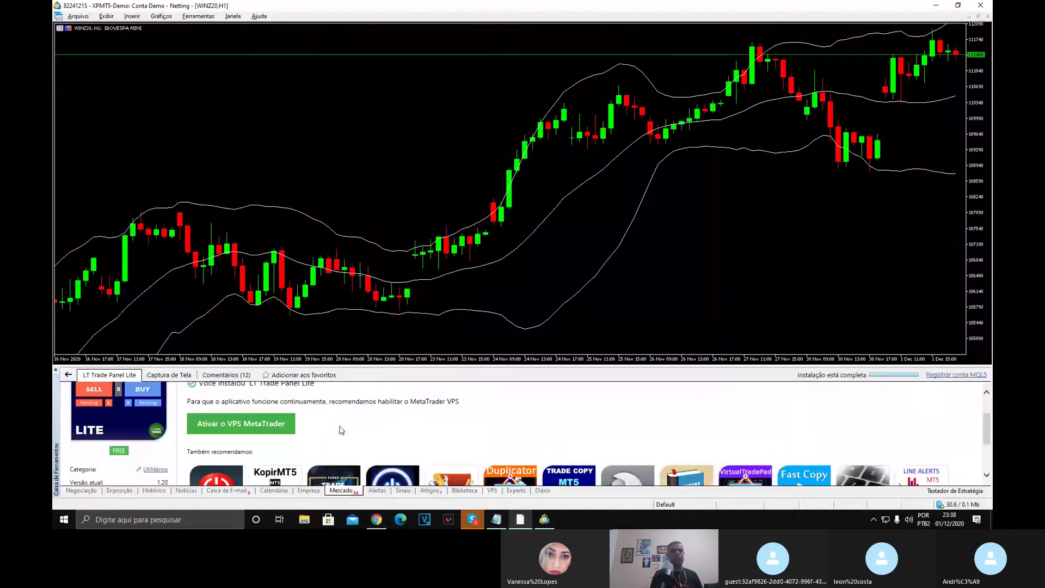
scroll(328, 433, "up", 3)
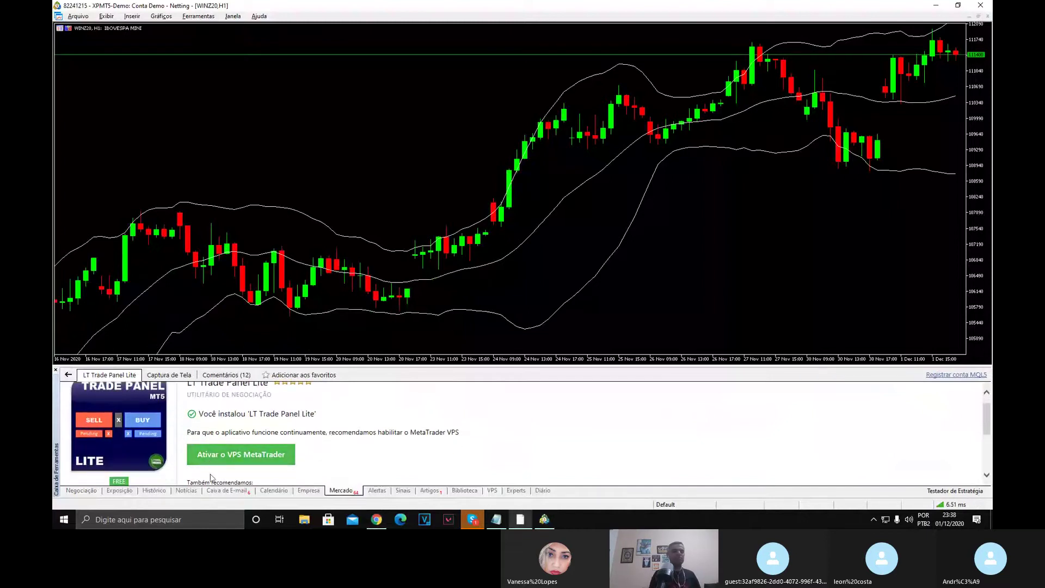
left_click(82, 490)
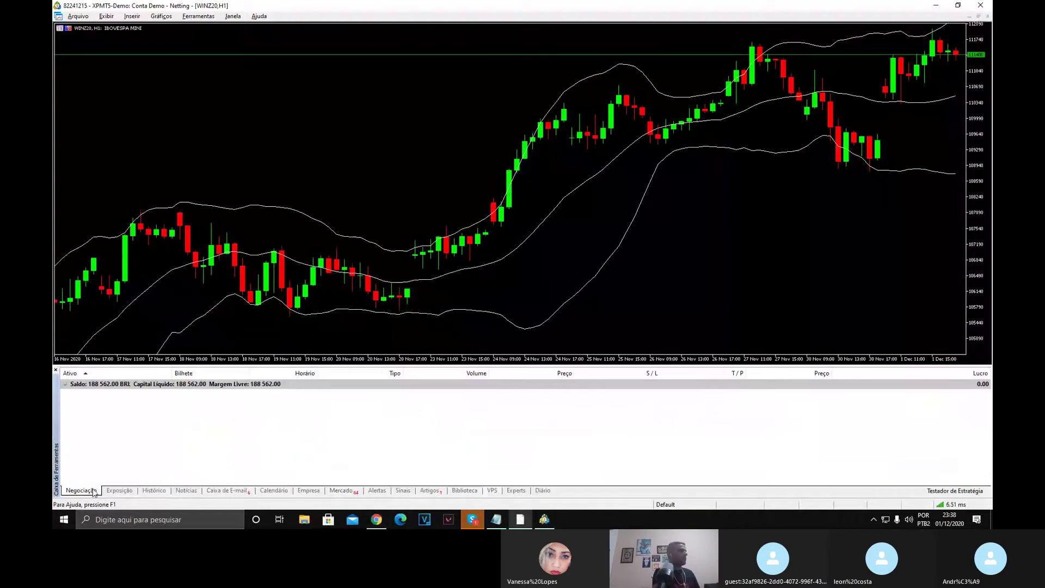
Show the Navigator and select LT Trade Panel Lite under the Market experts.
left_click(108, 16)
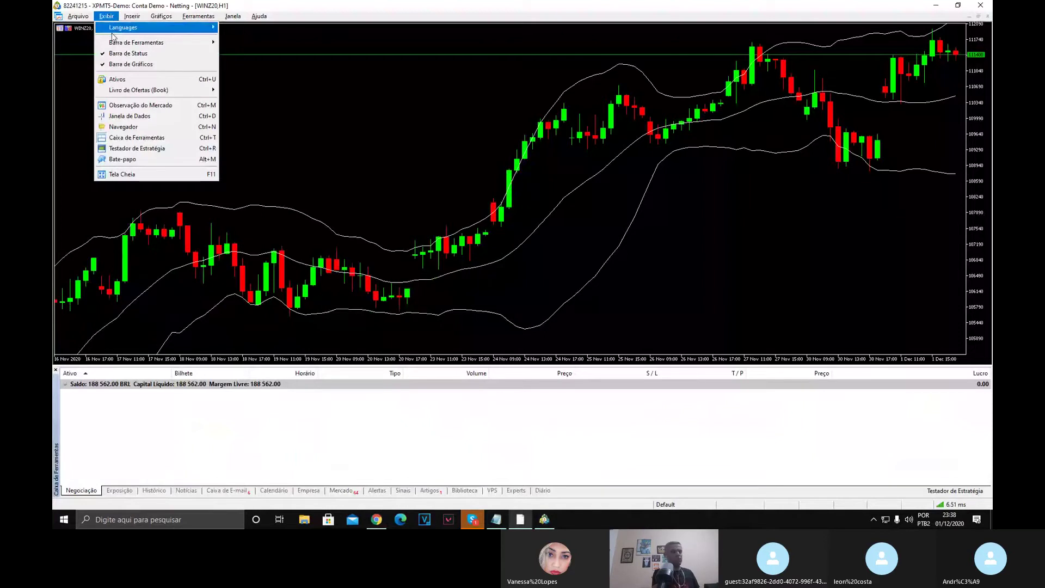
left_click(128, 126)
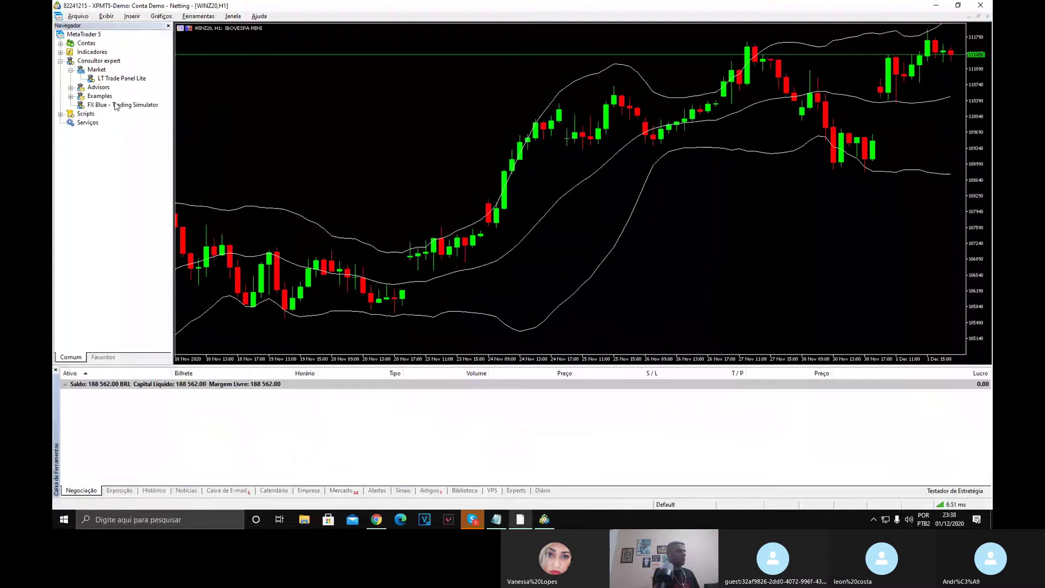
left_click(96, 69)
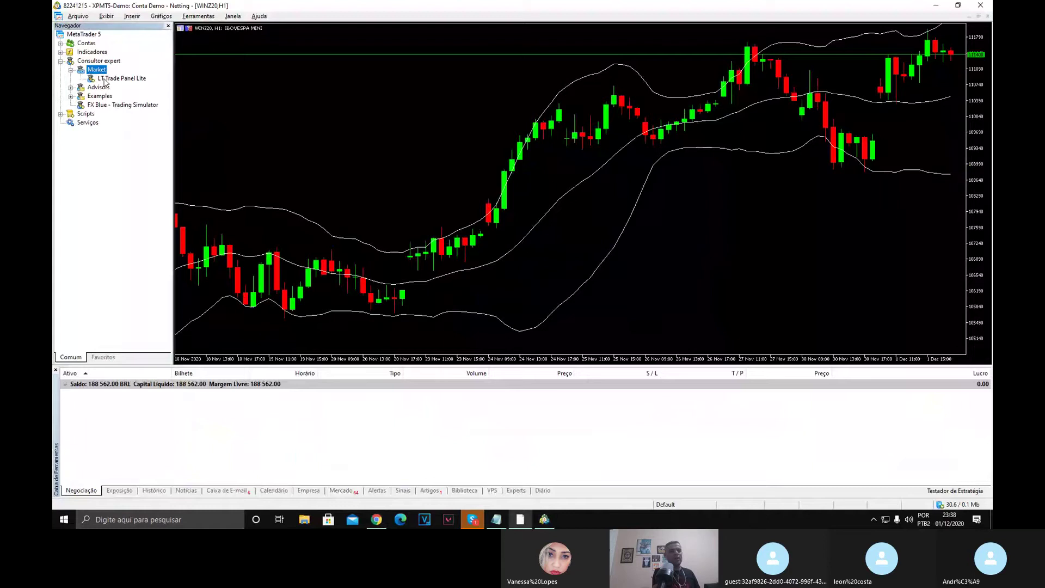
left_click(106, 79)
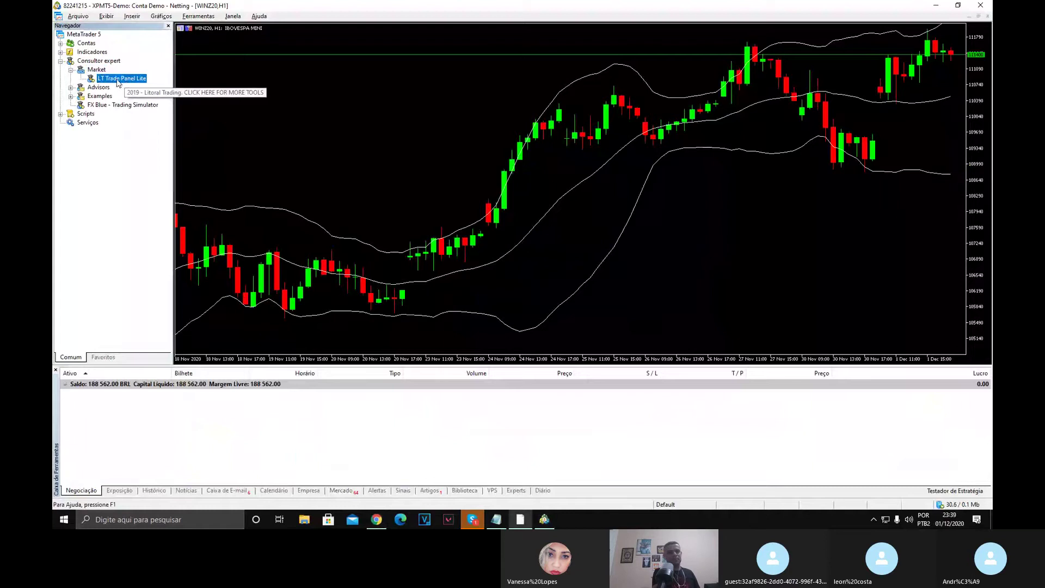
Drag LT Trade Panel Lite onto the WINZ20 chart, check its input parameters, and confirm.
left_click_drag(117, 81, 305, 125)
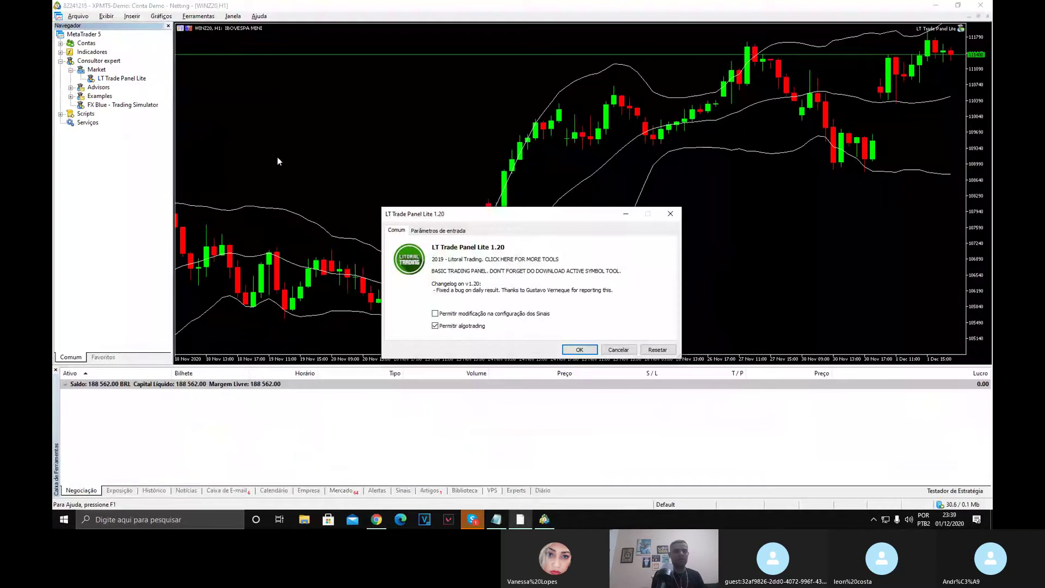
left_click(438, 231)
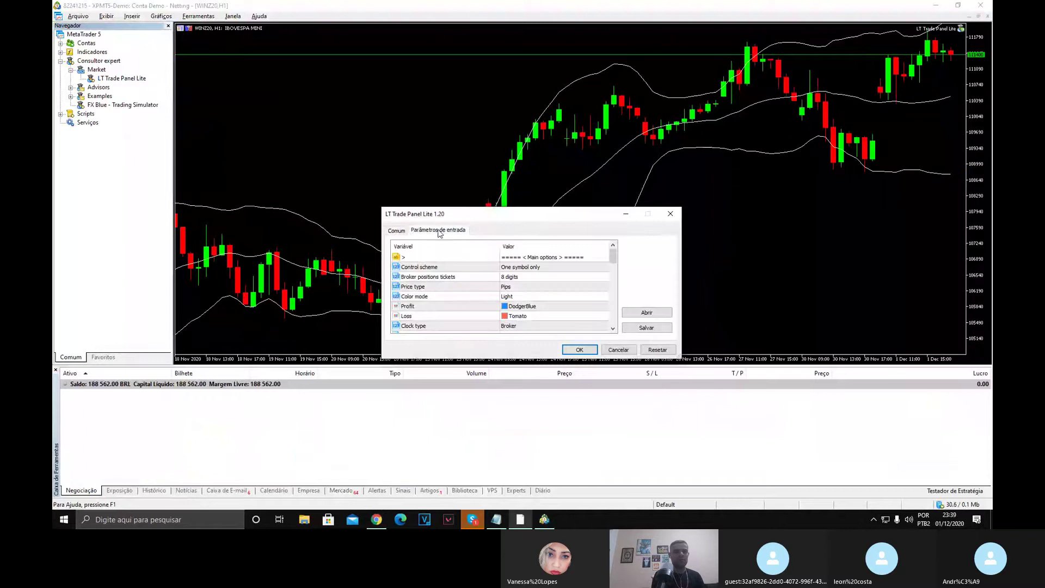
left_click(396, 231)
left_click(438, 230)
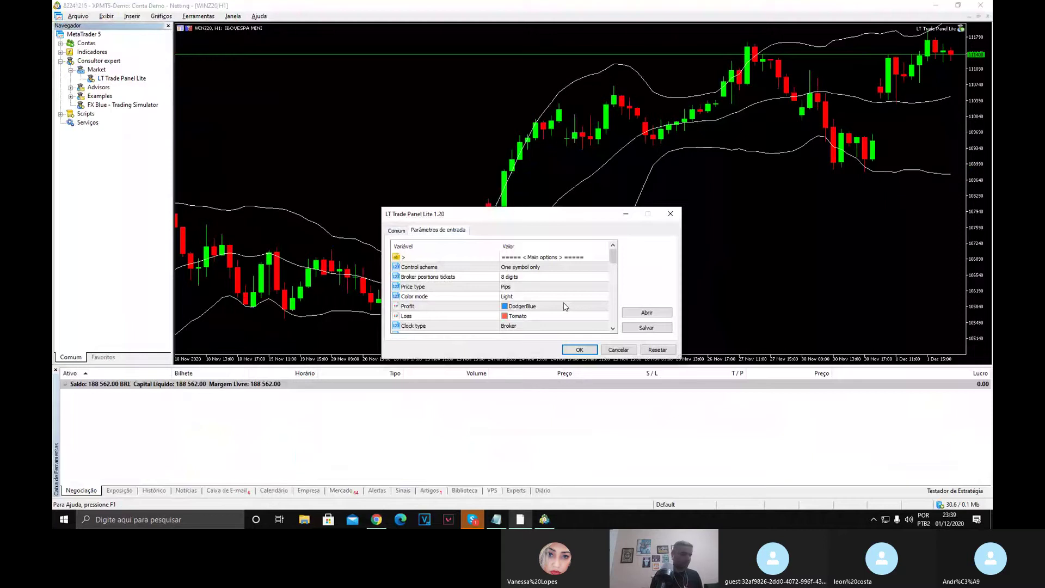
left_click(579, 350)
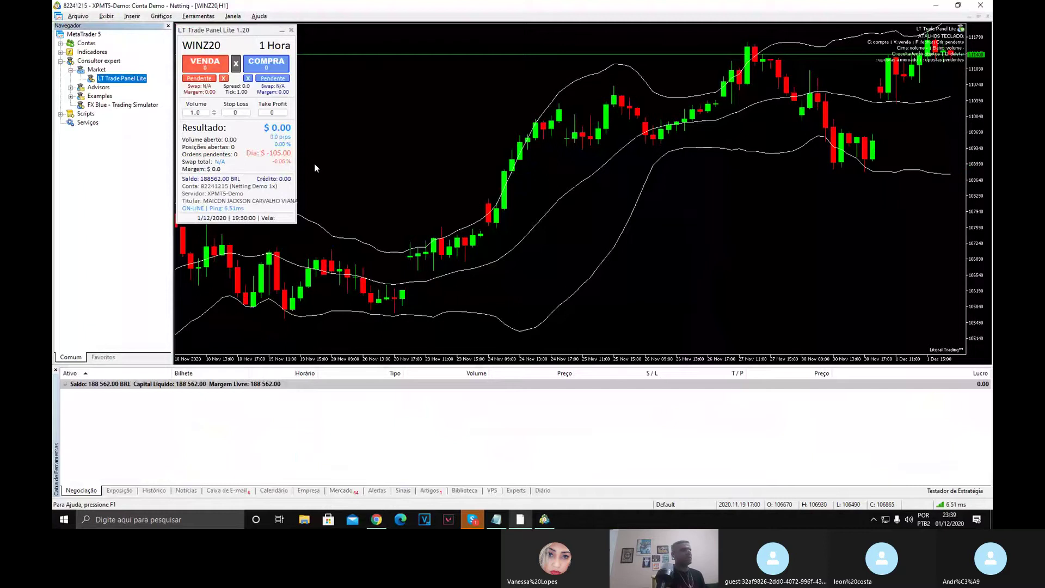
Hide the Navigator and enter 100 as the panel's Stop Loss.
left_click(169, 26)
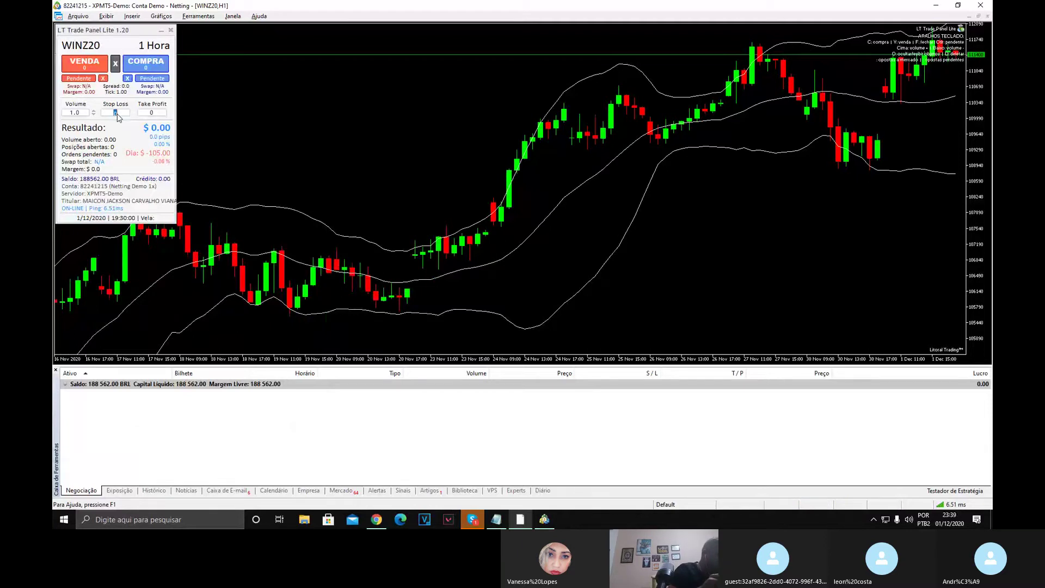
double_click(116, 113)
type("100")
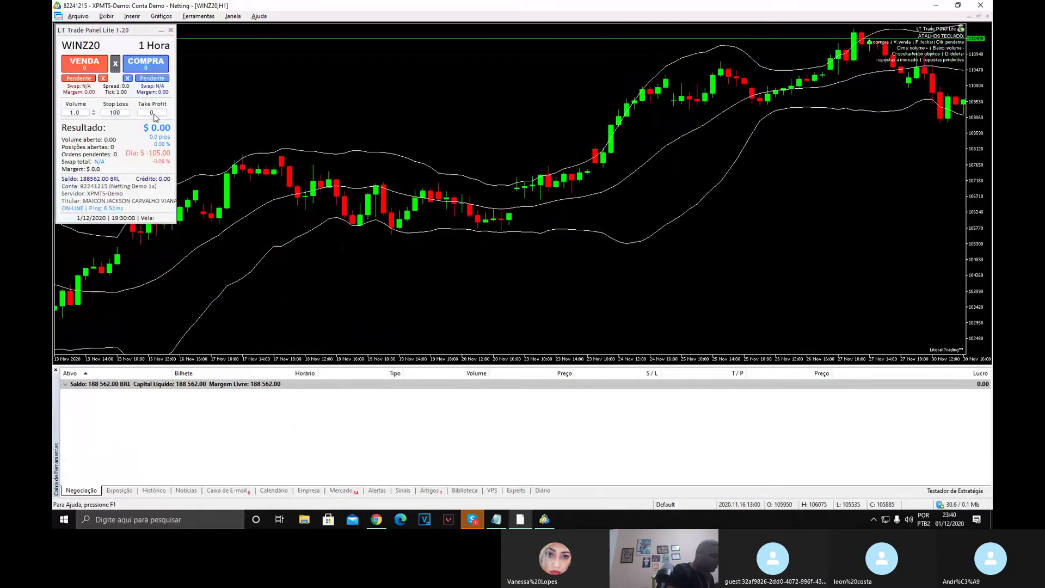
right_click(147, 117)
key("Escape")
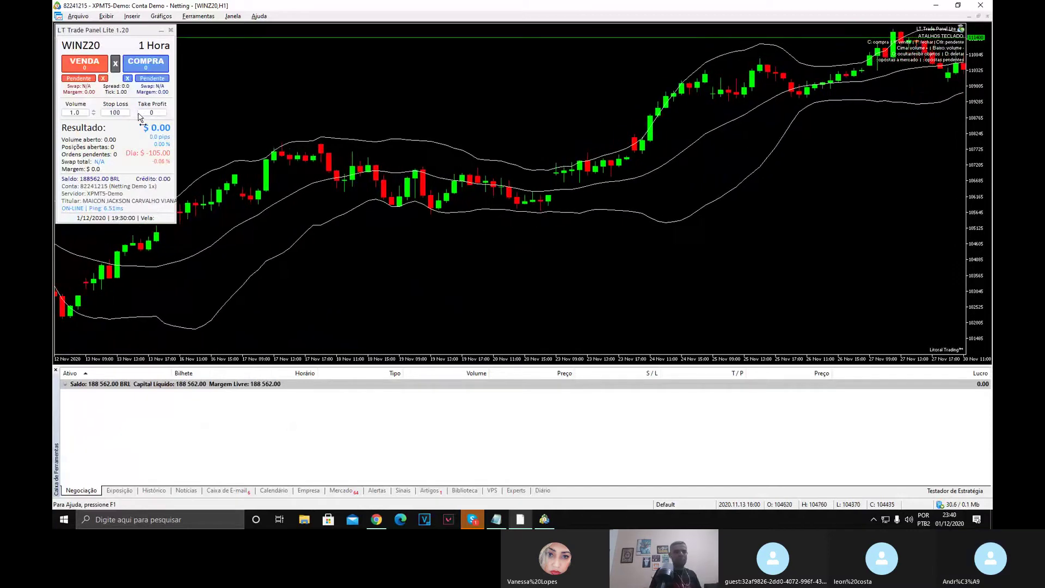
Move the panel toward the chart centre and set Take Profit to 50.
left_click_drag(136, 32, 336, 83)
double_click(350, 164)
type("45")
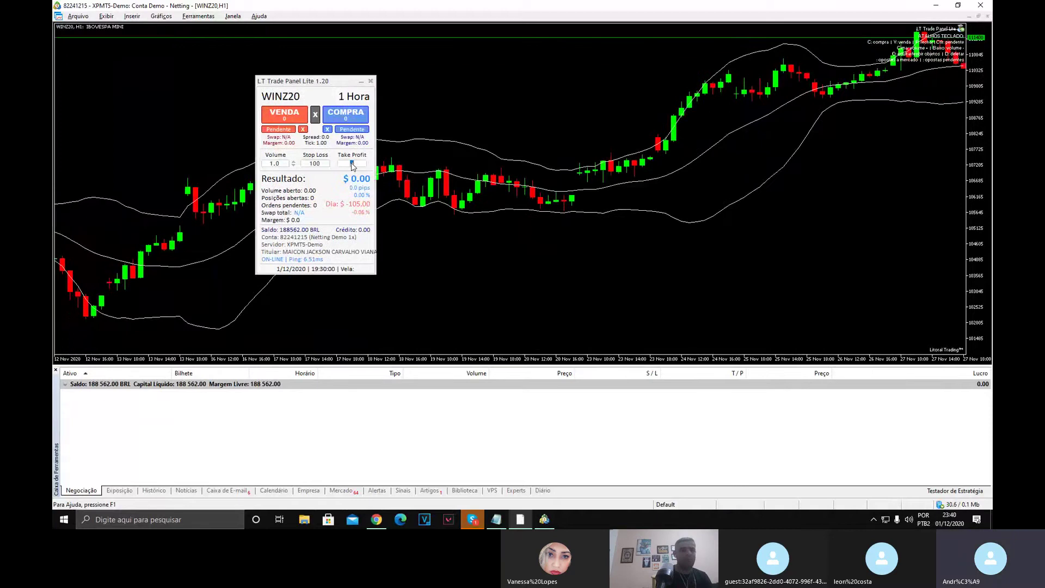
key("BackSpace")
key("BackSpace")
type("50")
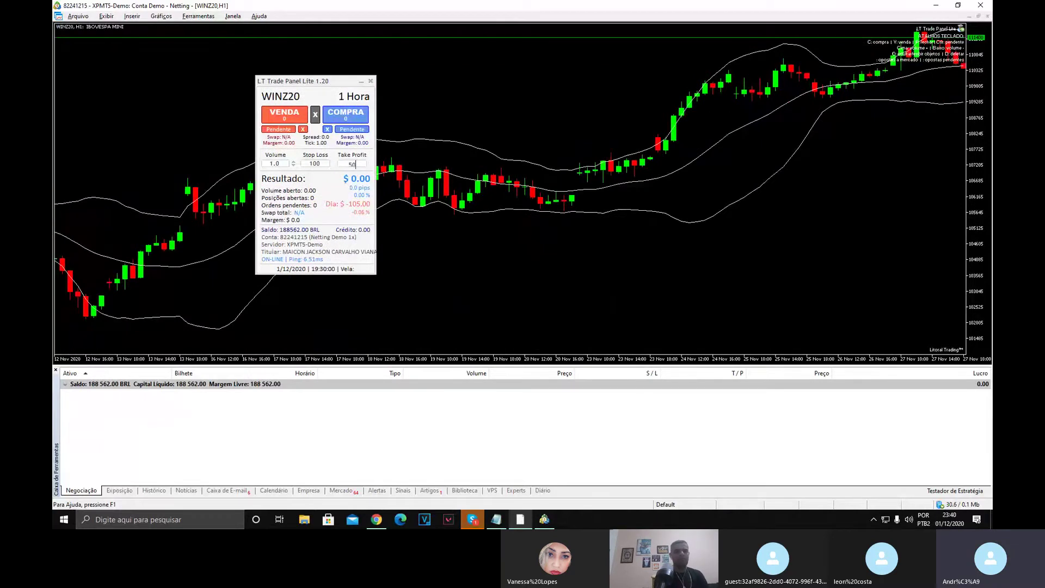
scroll(308, 183, "up", 2)
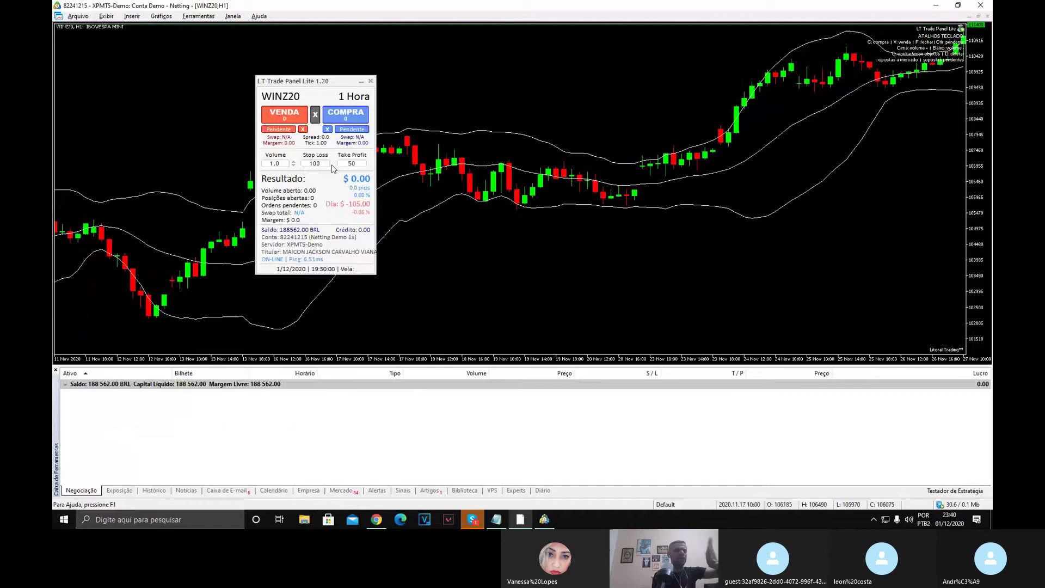
Drag LT Trade Panel Lite by its title bar into the WINZ20 chart's top-left corner.
left_click_drag(295, 84, 98, 38)
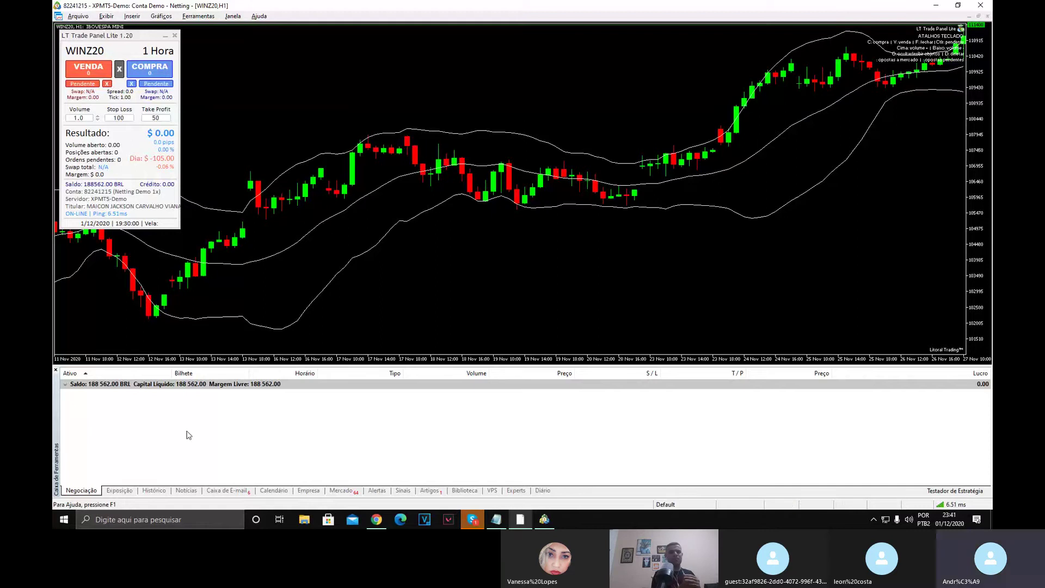
left_click(471, 519)
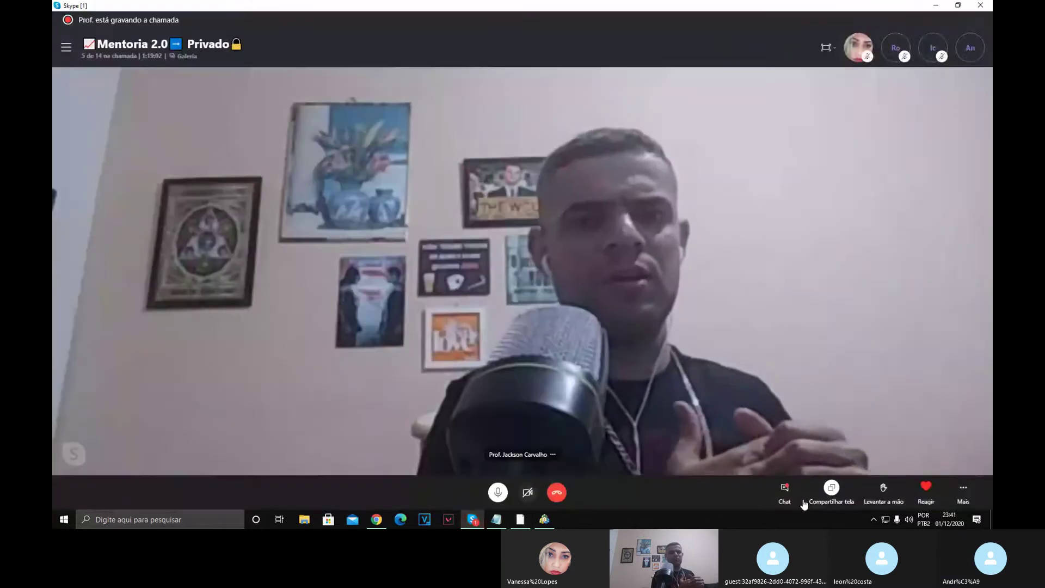
left_click(784, 488)
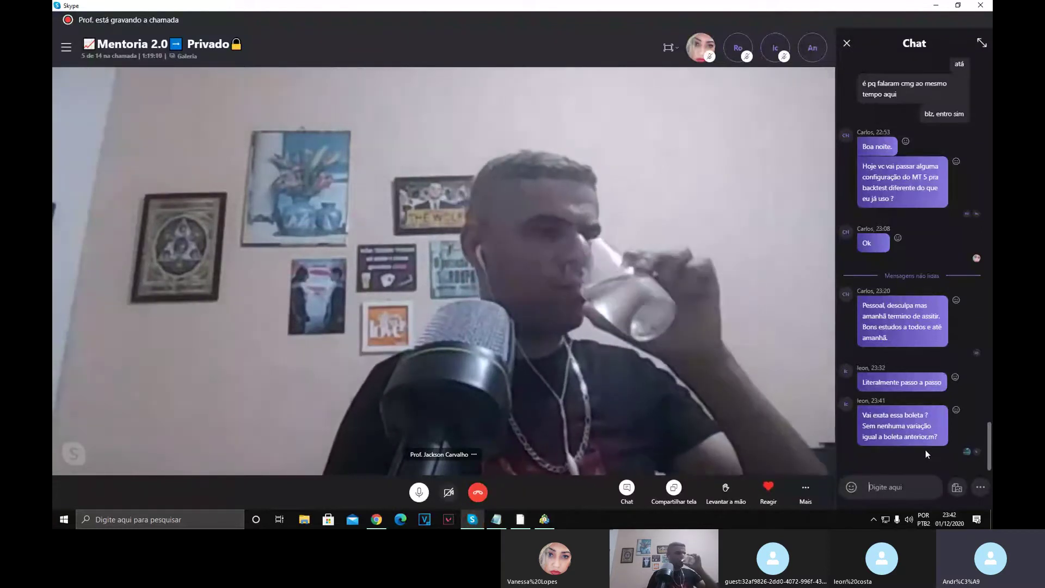
key("alt+Tab")
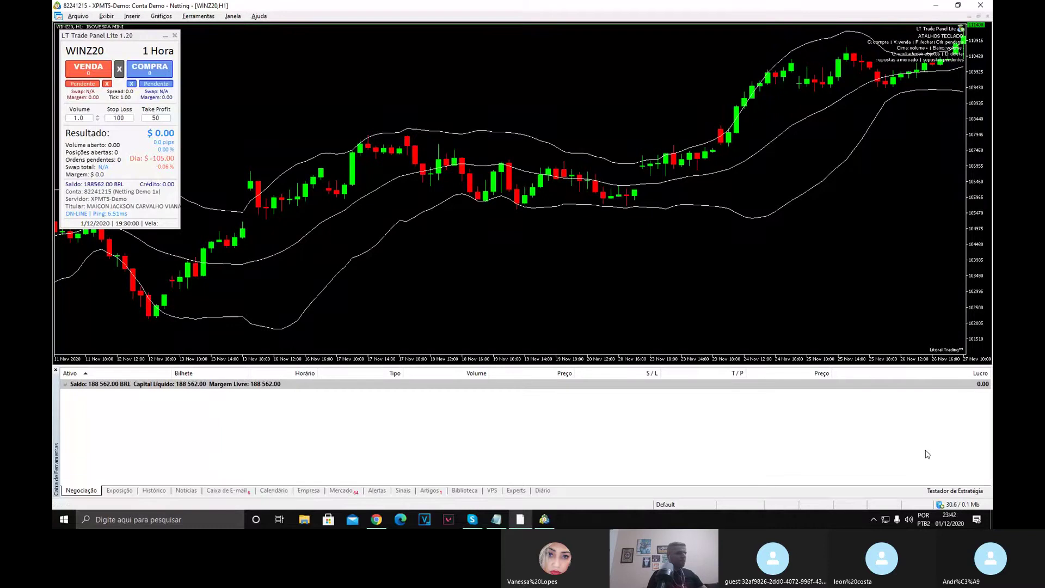
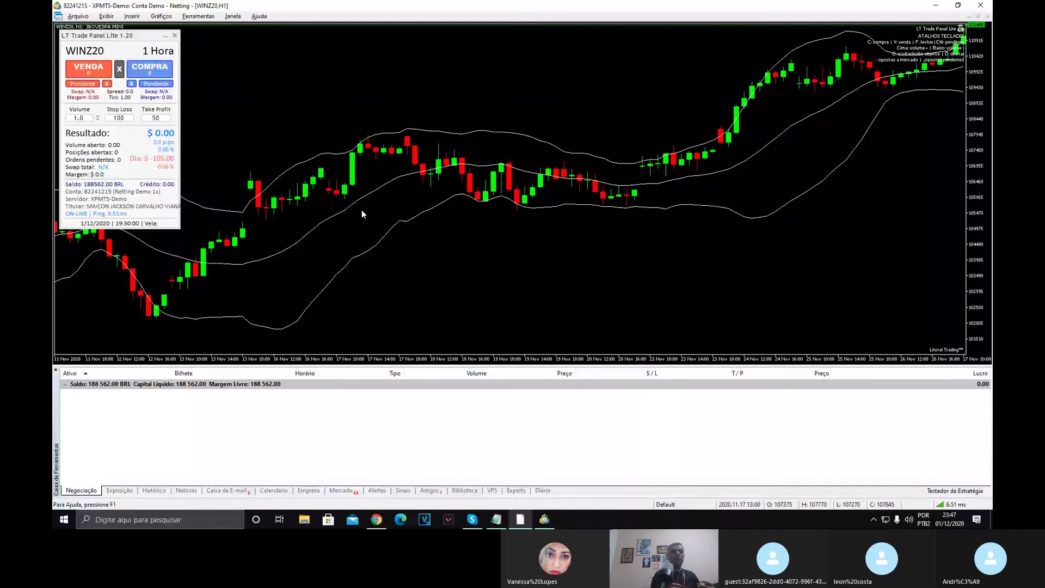
In Chrome, search Google for 'FX BLUE' using the 'fx blue' suggestion.
left_click(377, 519)
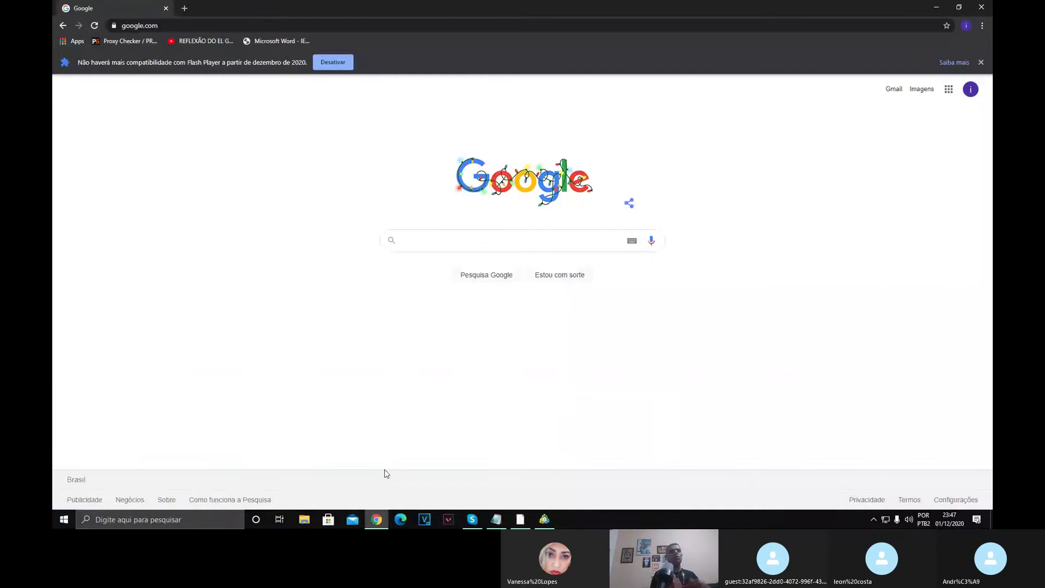
left_click(424, 243)
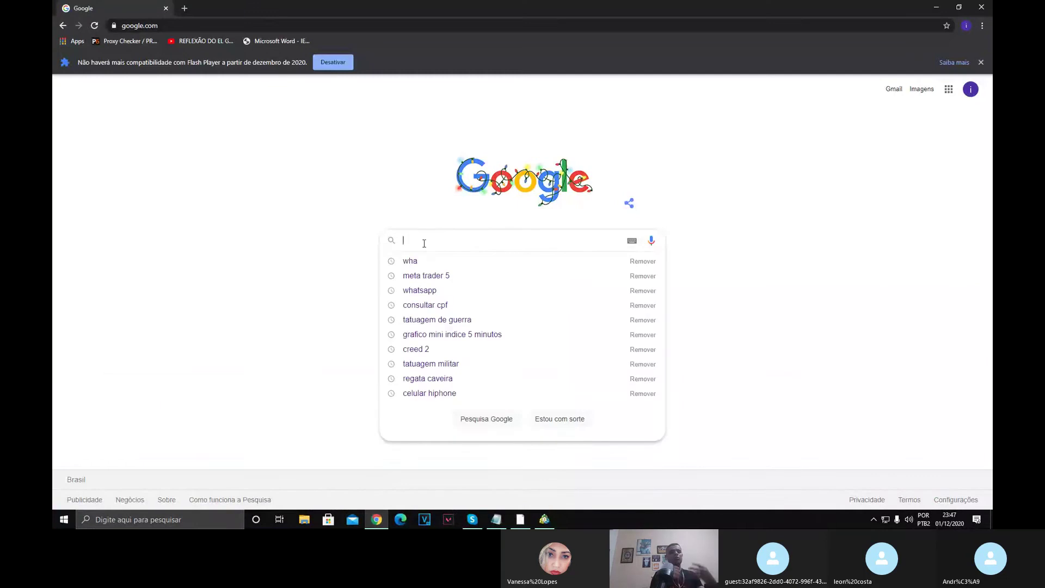
type("FX BLUE")
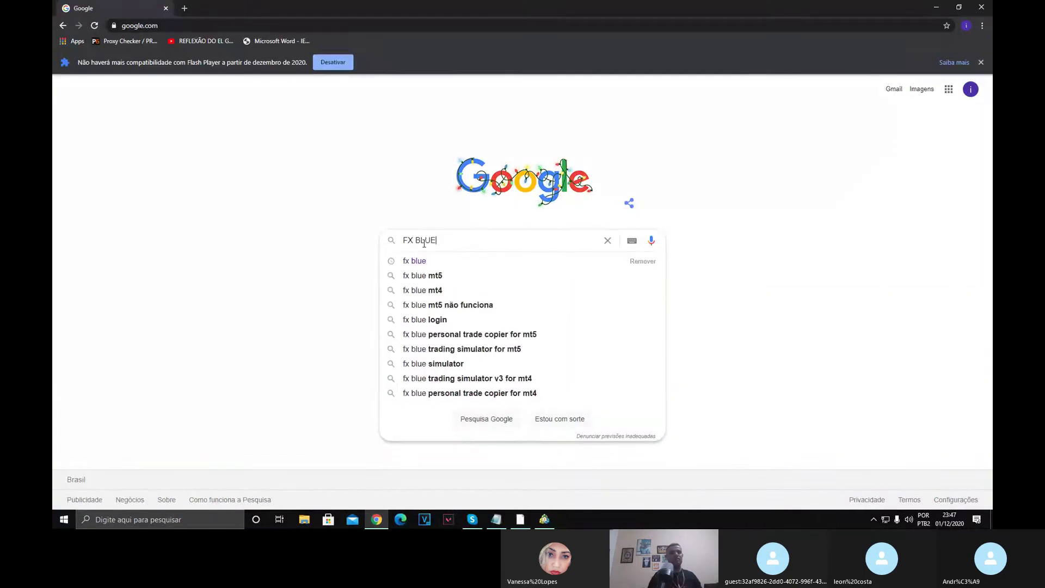
left_click(415, 260)
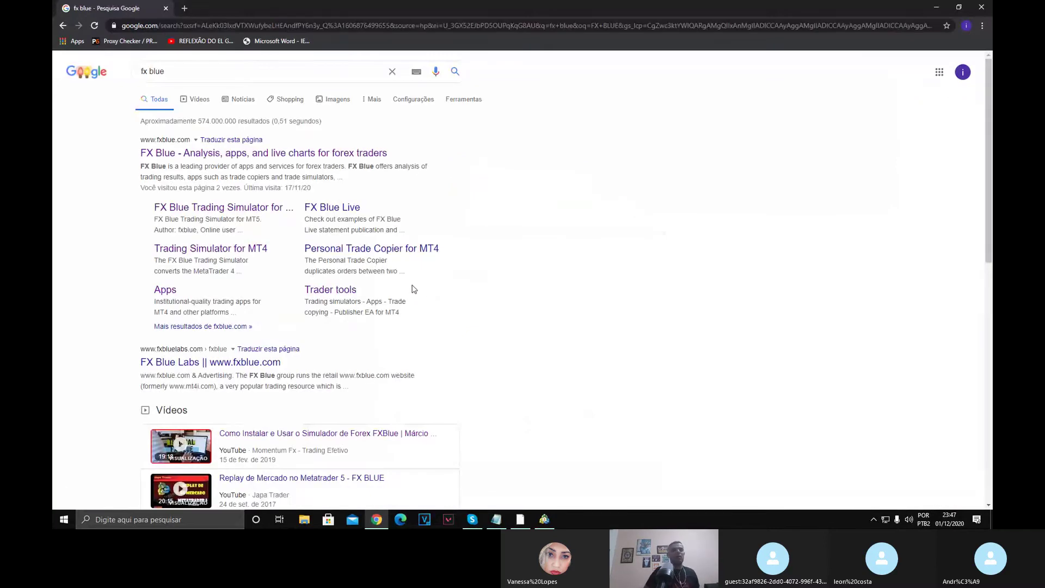
Open the fxblue.com result and dismiss the page-translation offer.
left_click(311, 153)
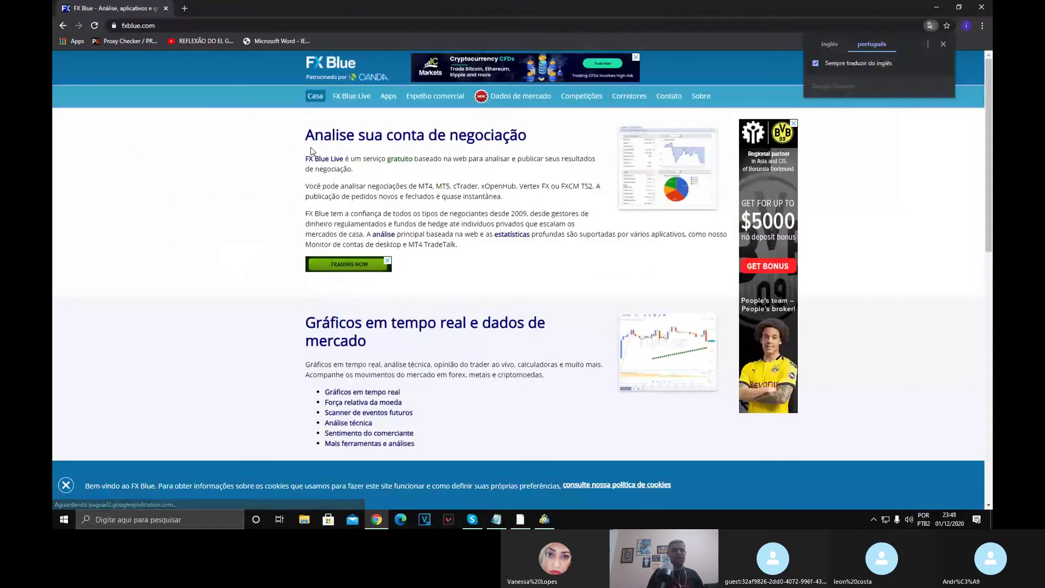
left_click(942, 43)
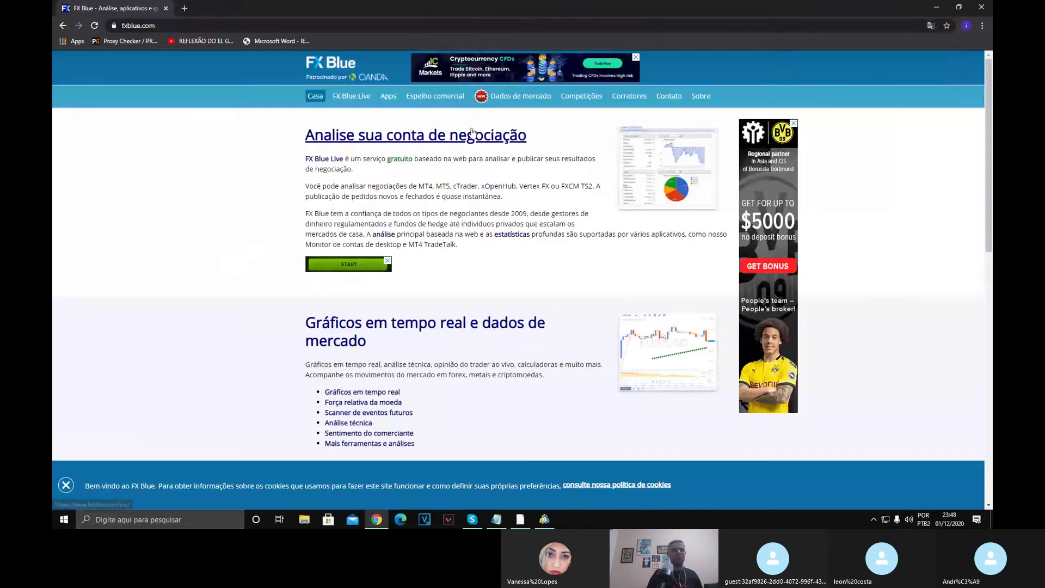
scroll(498, 211, "down", 9)
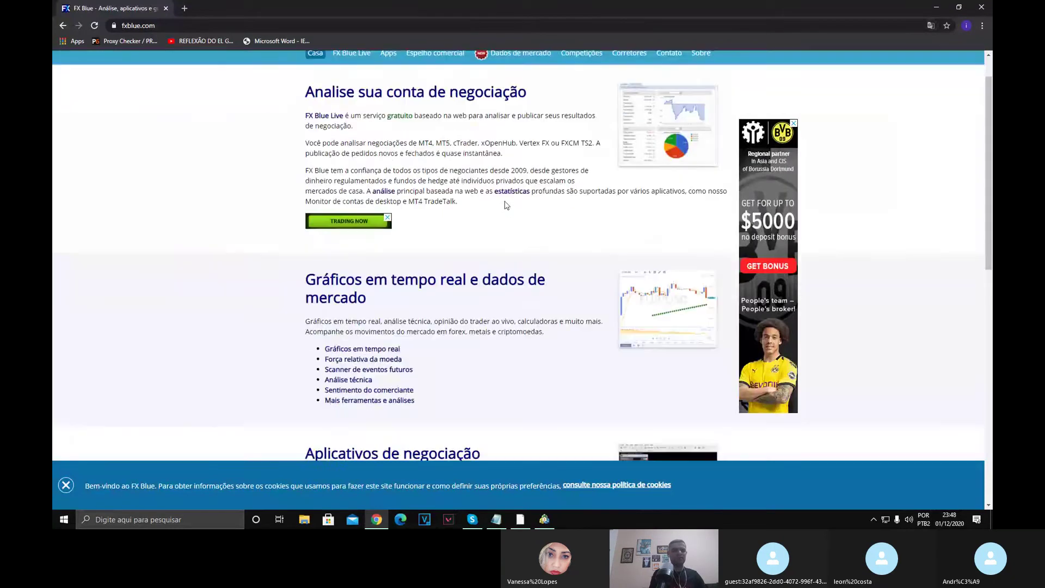
scroll(498, 211, "down", 2)
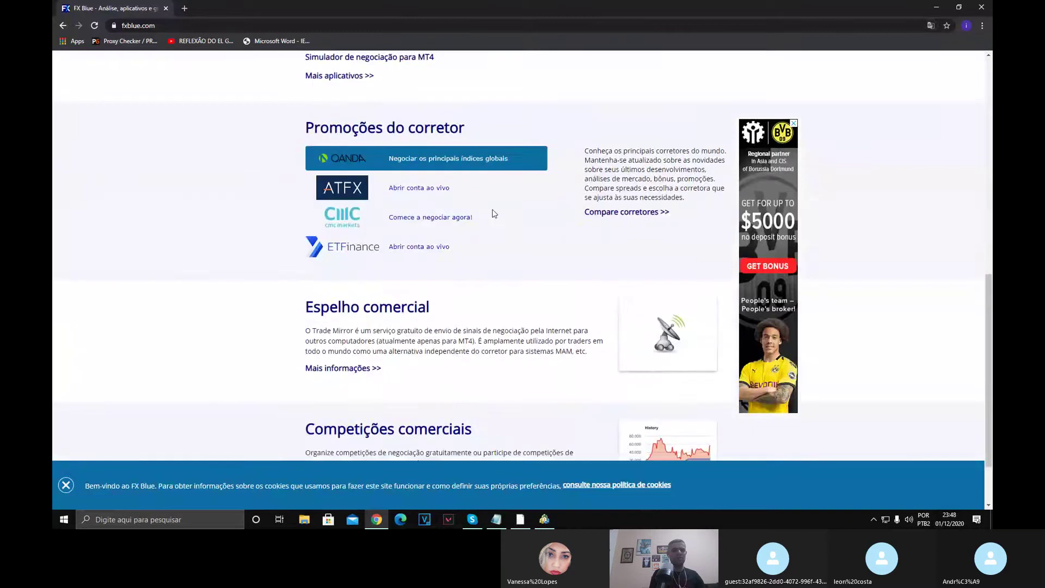
scroll(409, 144, "up", 11)
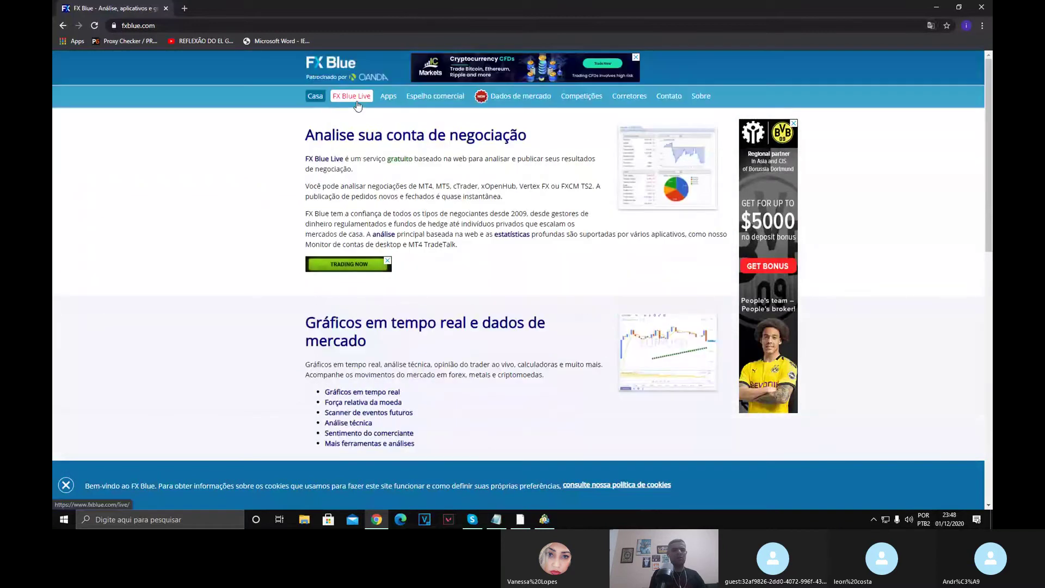
Open the FX Blue Apps catalogue.
left_click(394, 103)
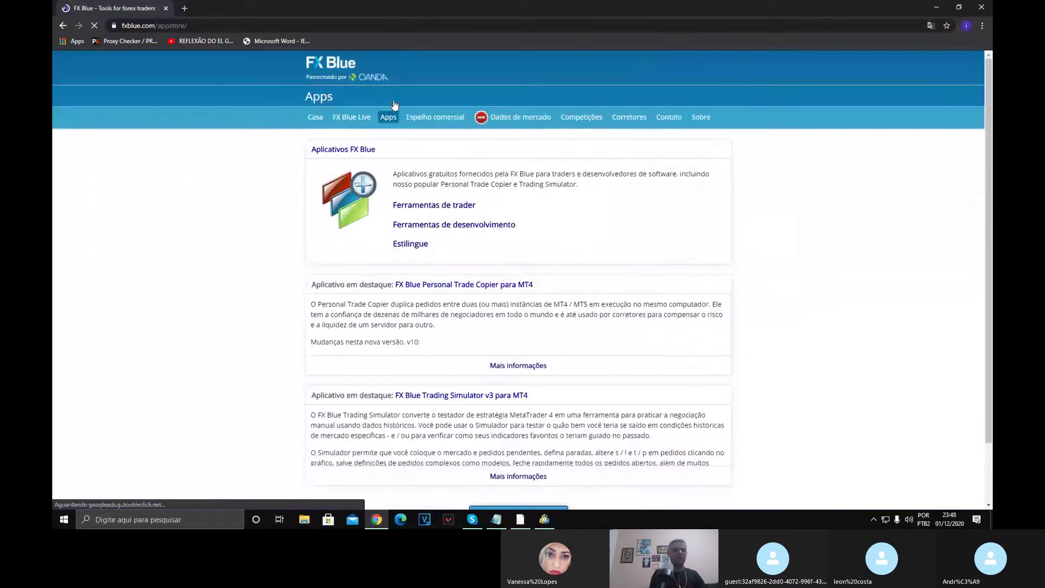
scroll(401, 177, "down", 2)
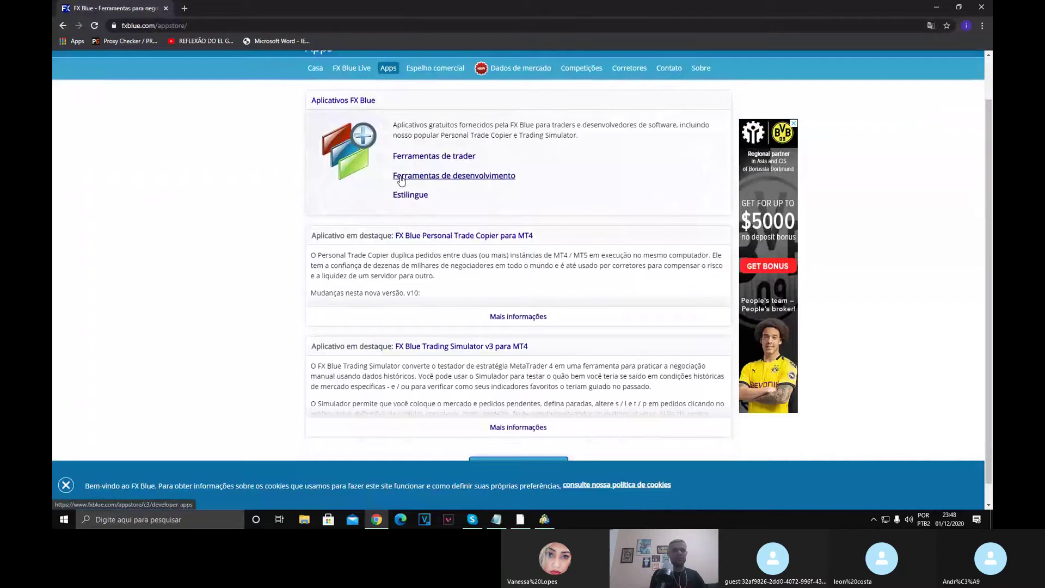
scroll(401, 176, "up", 1)
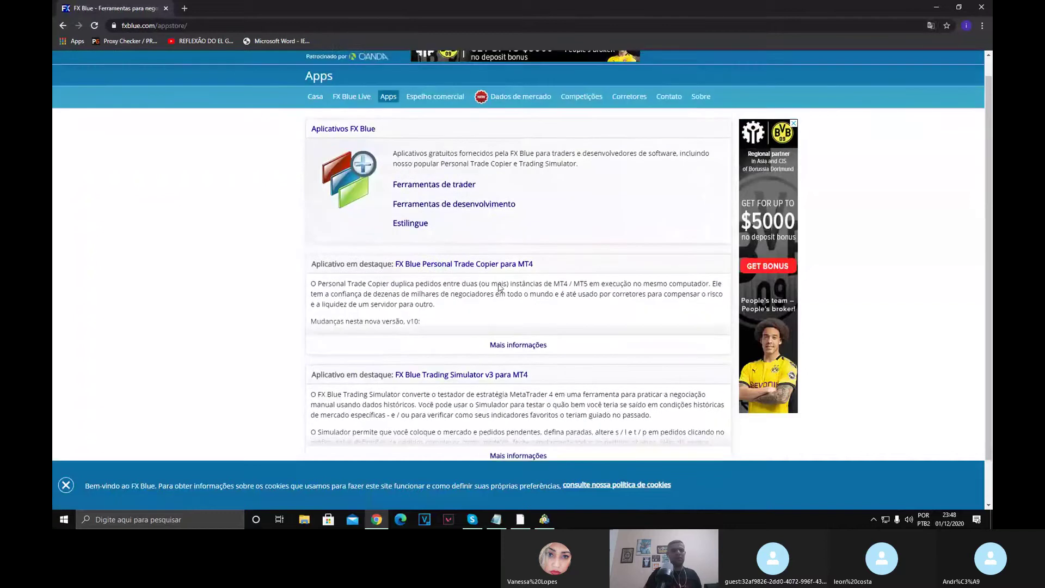
scroll(498, 288, "down", 1)
scroll(486, 286, "up", 1)
scroll(486, 285, "up", 1)
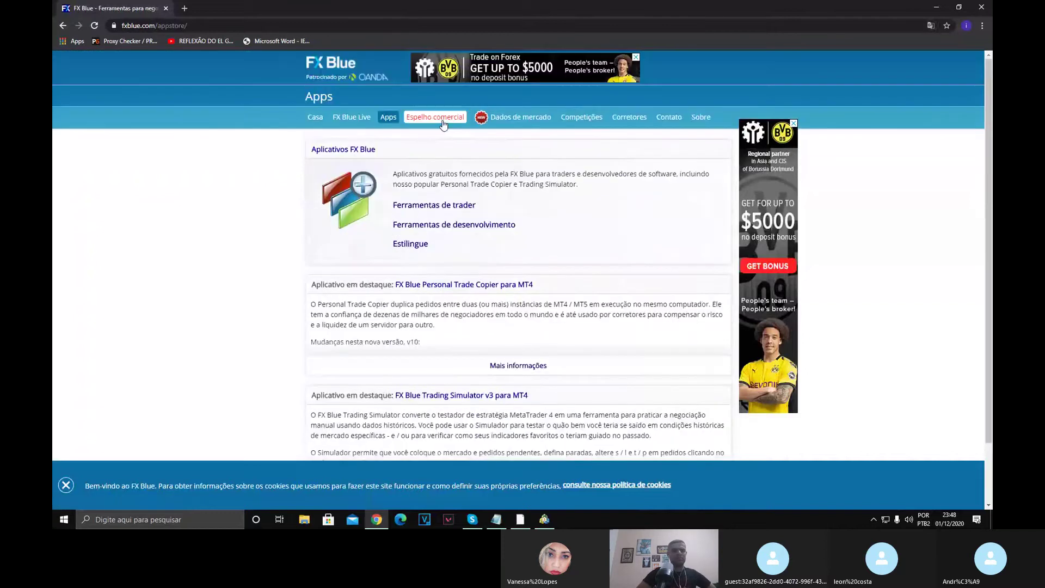
Under Ferramentas de trader, open 'Simulador de negociação FX Blue para MT5'.
left_click(428, 205)
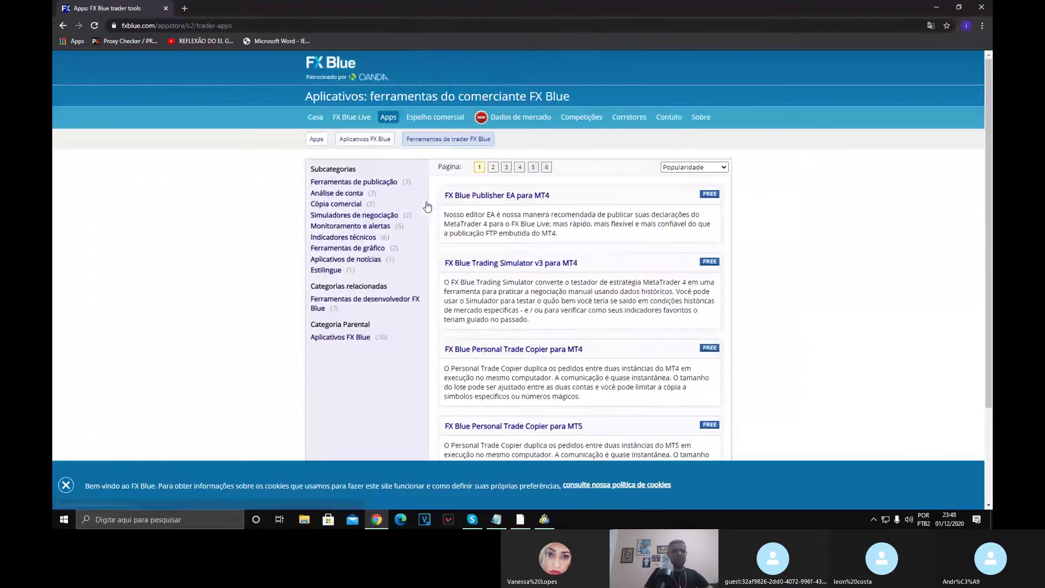
scroll(429, 216, "down", 1)
scroll(432, 223, "down", 1)
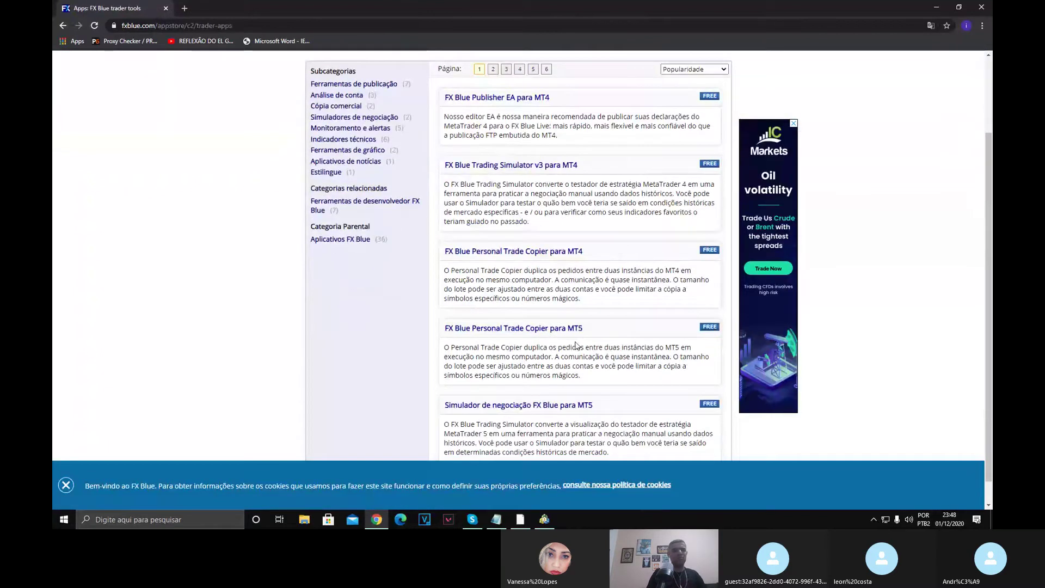
scroll(574, 346, "down", 1)
left_click(571, 379)
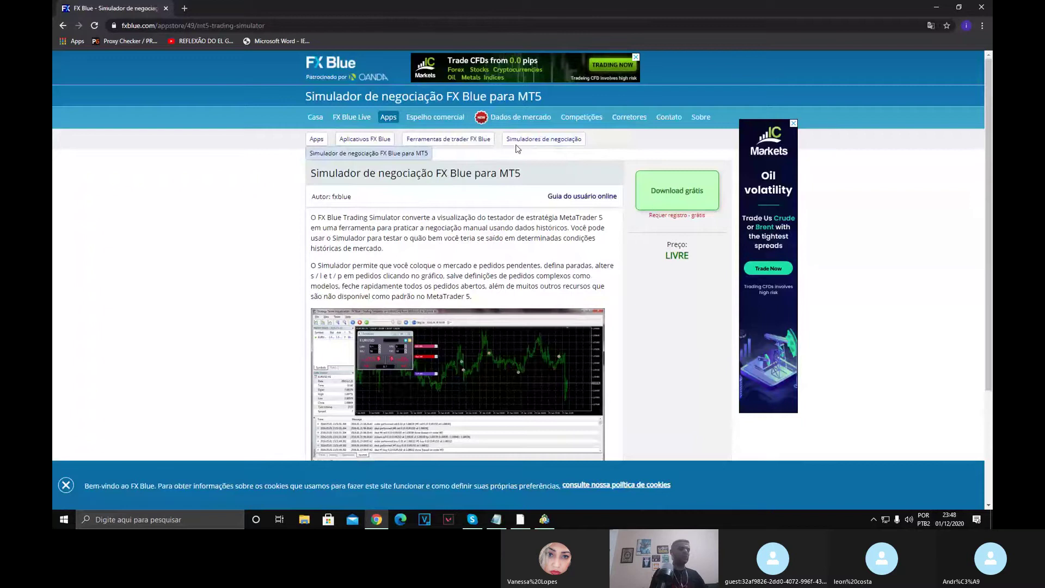
left_click(61, 25)
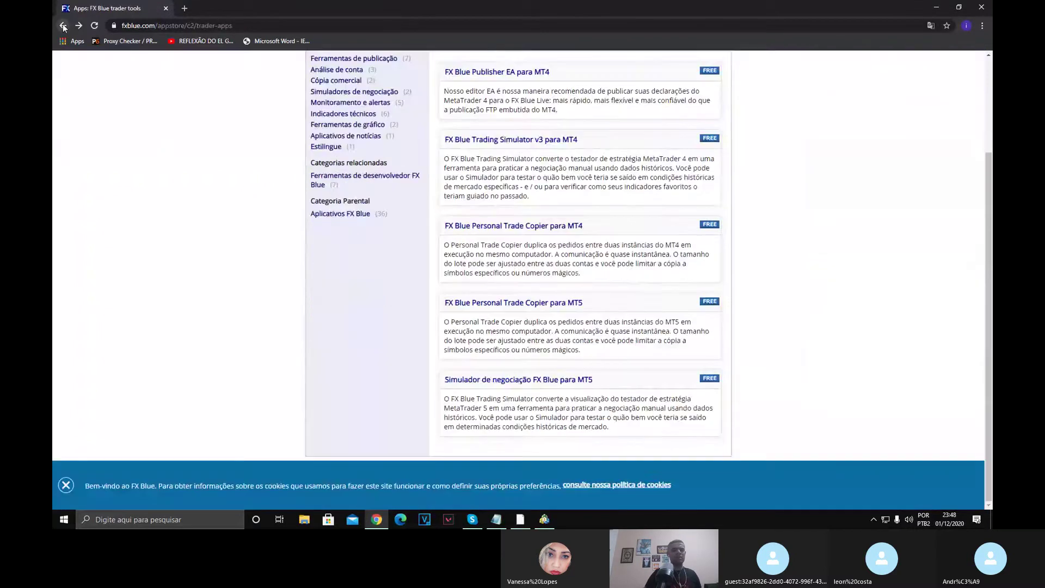
left_click(62, 25)
left_click(63, 26)
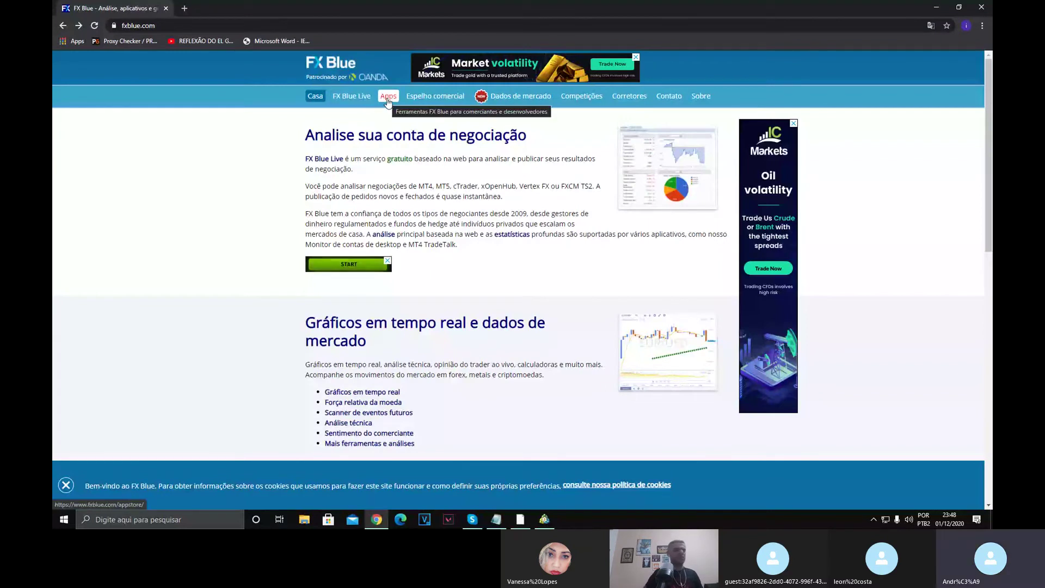
left_click(387, 99)
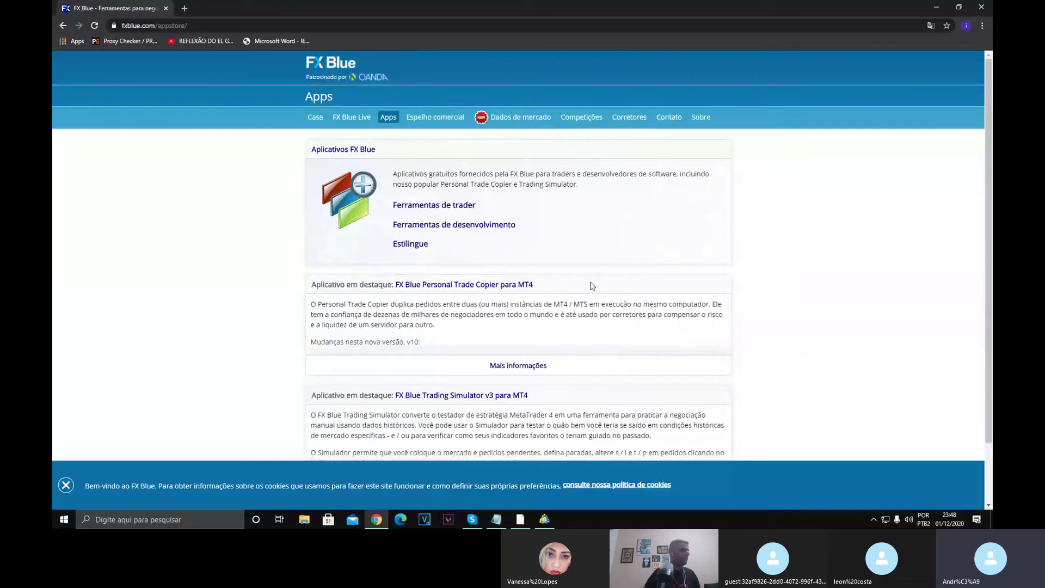
left_click(423, 209)
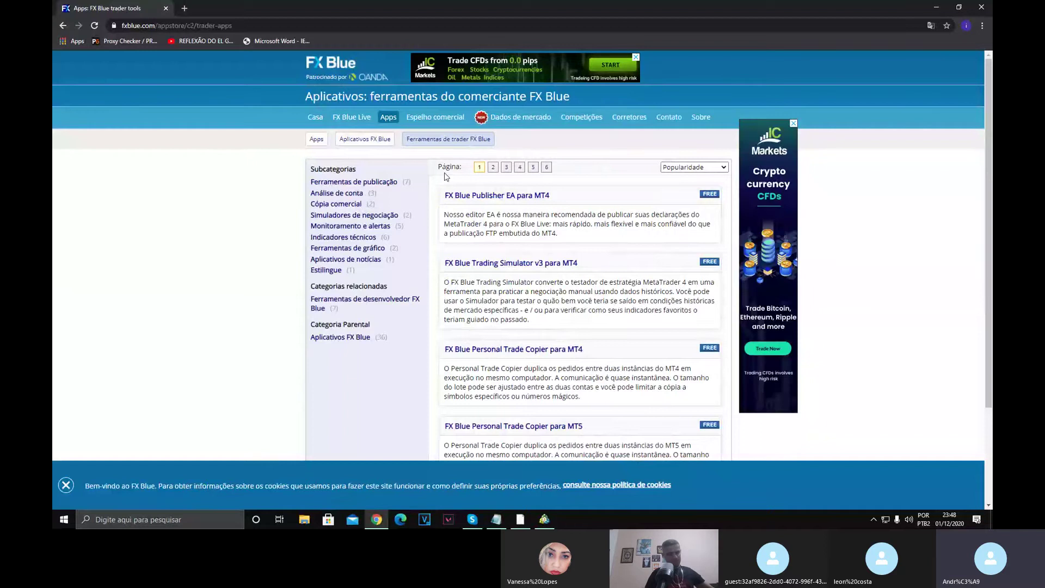
scroll(456, 180, "down", 1)
scroll(456, 180, "down", 1)
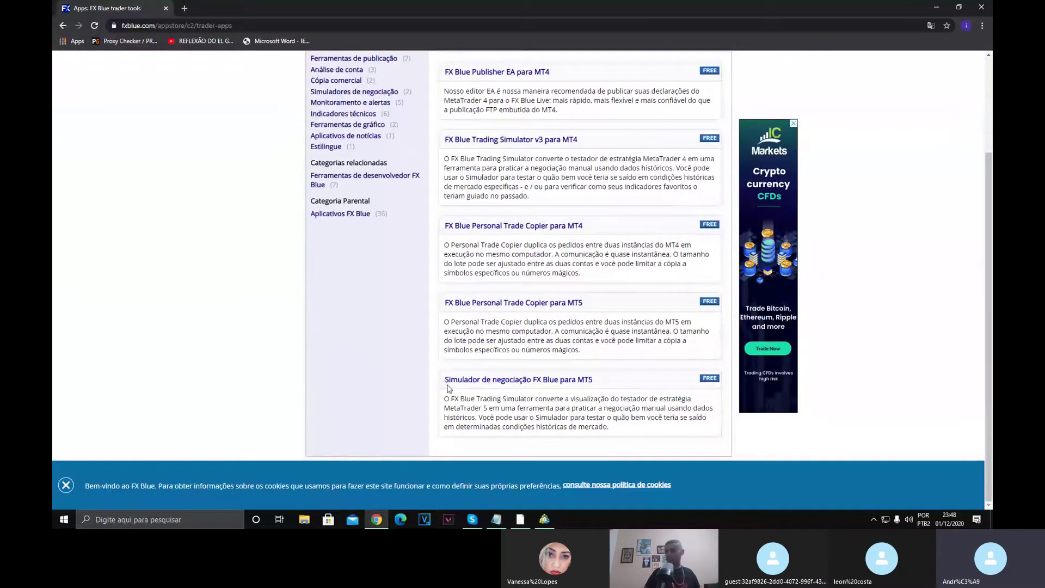
left_click_drag(443, 379, 605, 384)
left_click(852, 432)
left_click(590, 379)
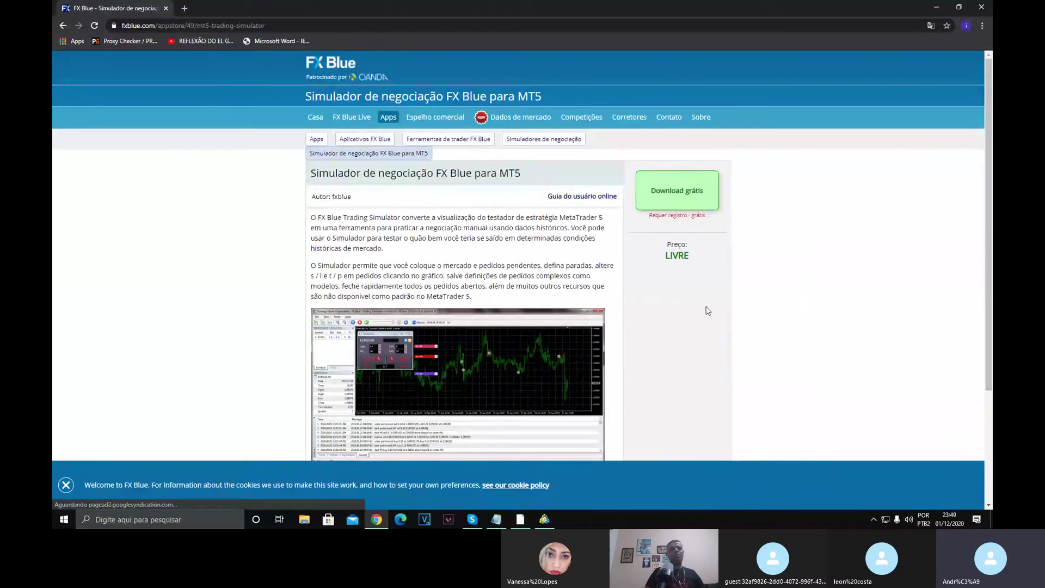
Start the free simulator download and pick the saved account username at the login prompt.
left_click(683, 202)
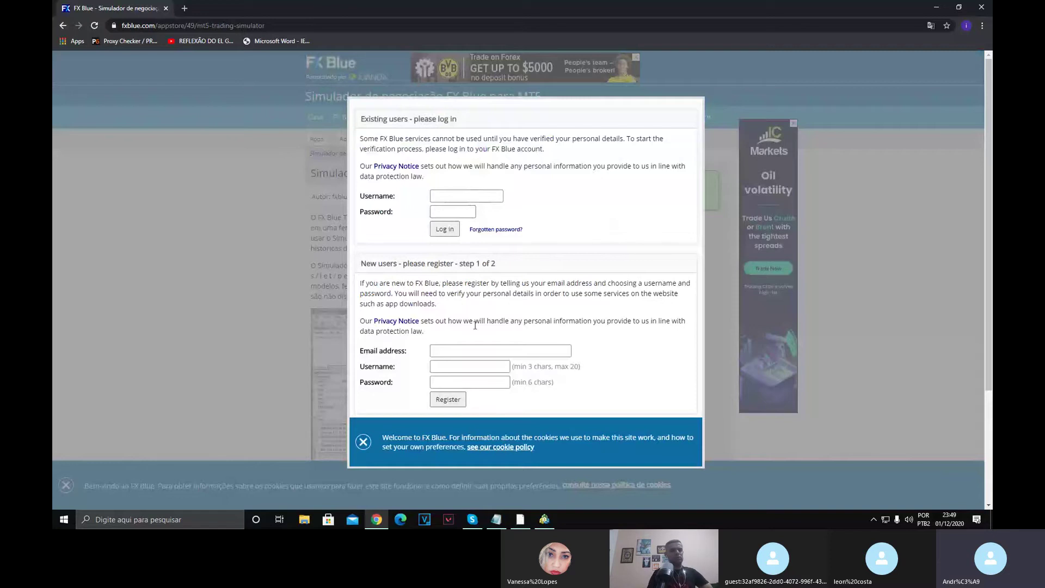
left_click(456, 194)
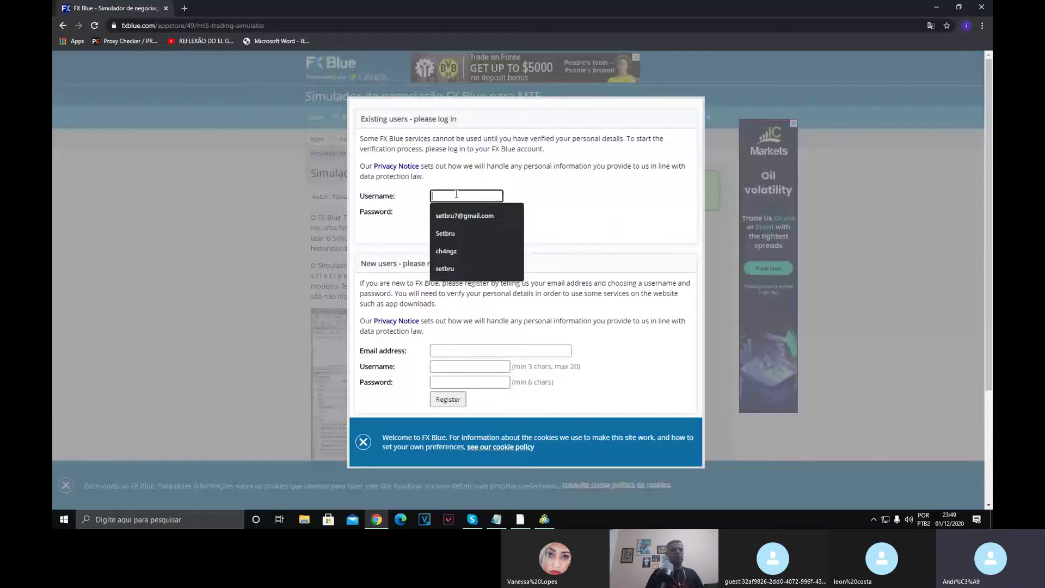
left_click(465, 228)
Enter the account password, log in, decline saving it, and continue.
left_click(463, 214)
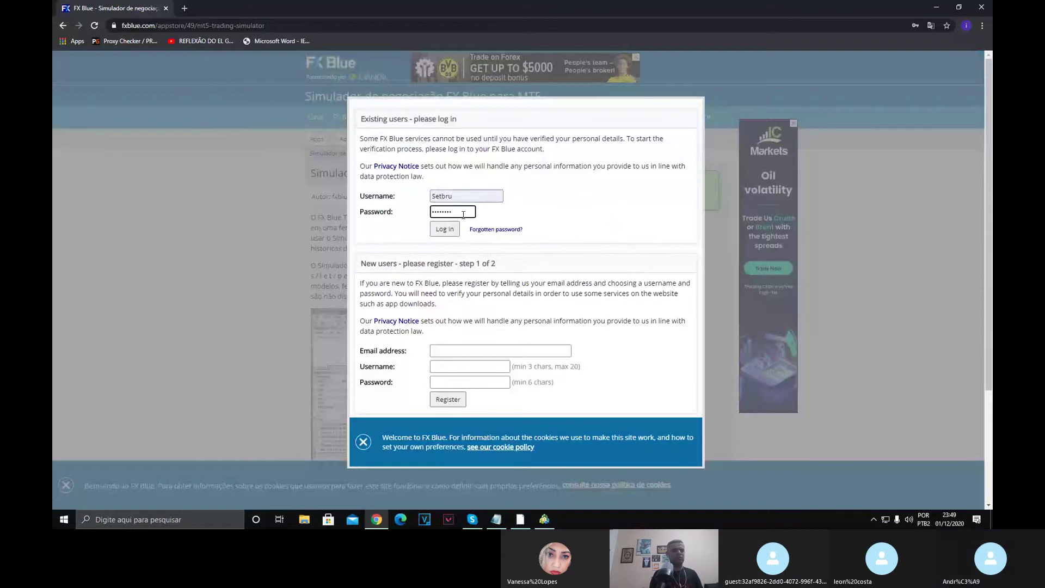
key("BackSpace")
key("BackSpace")
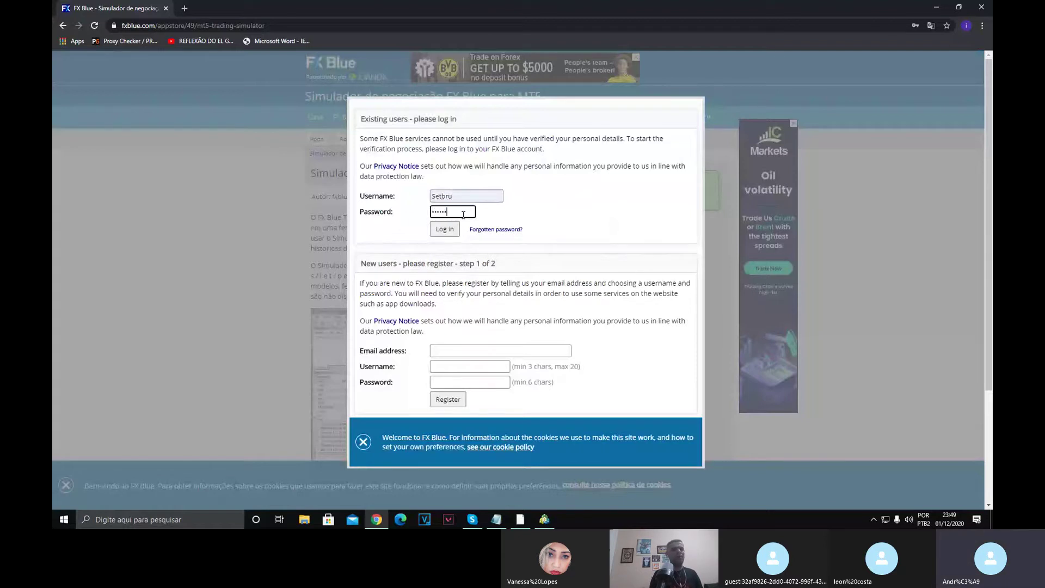
left_click(444, 229)
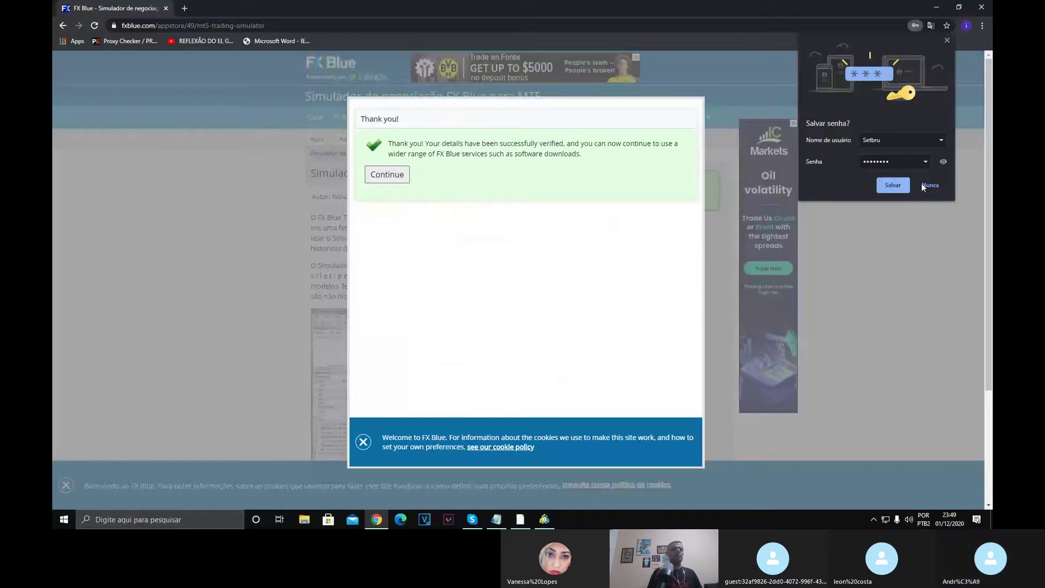
left_click(924, 186)
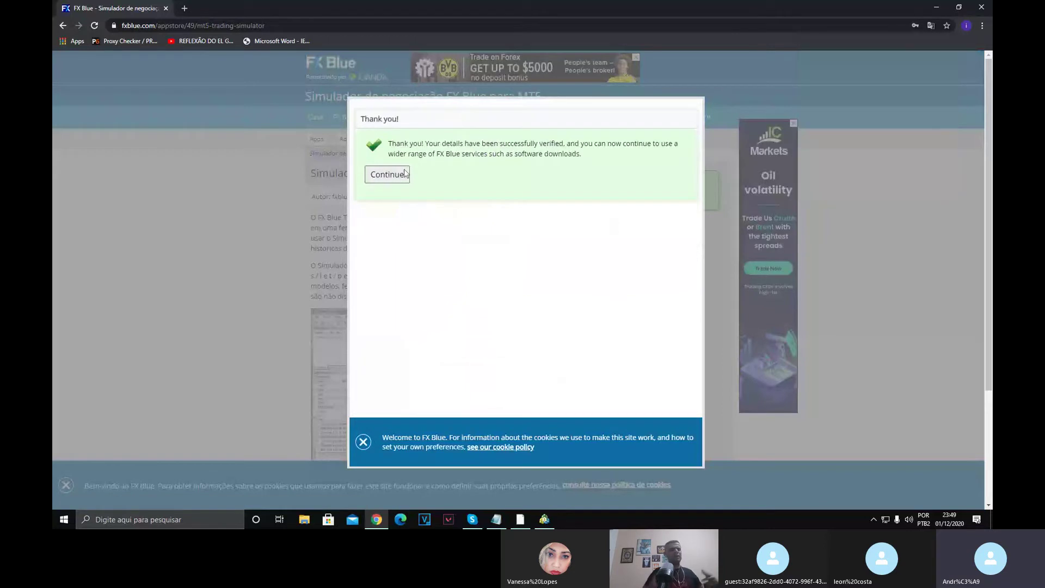
left_click(387, 175)
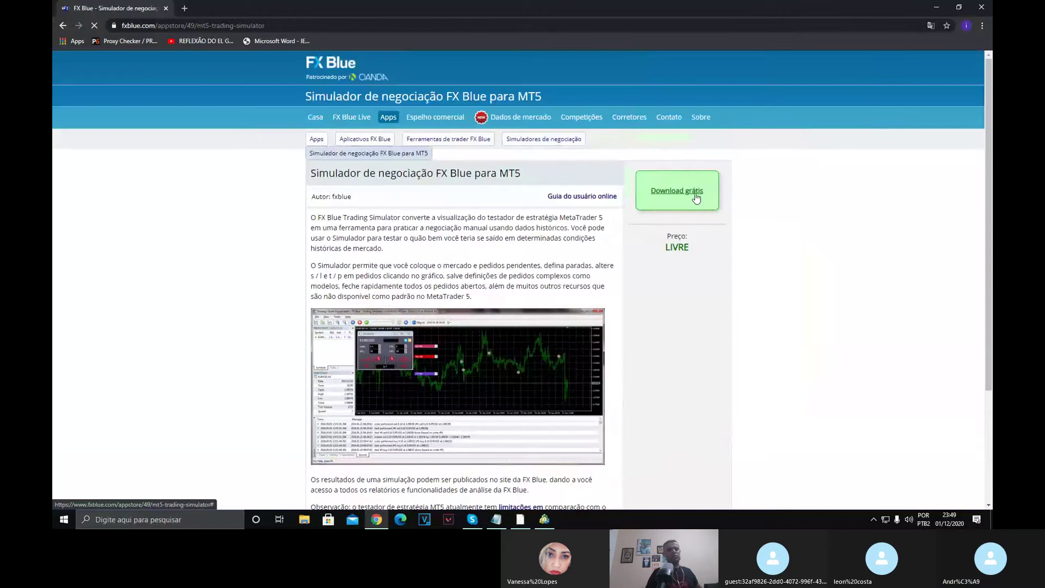
Download the FXBlueTradingSimulatorforMT5Setup zip and show it in its Downloads folder.
left_click(691, 198)
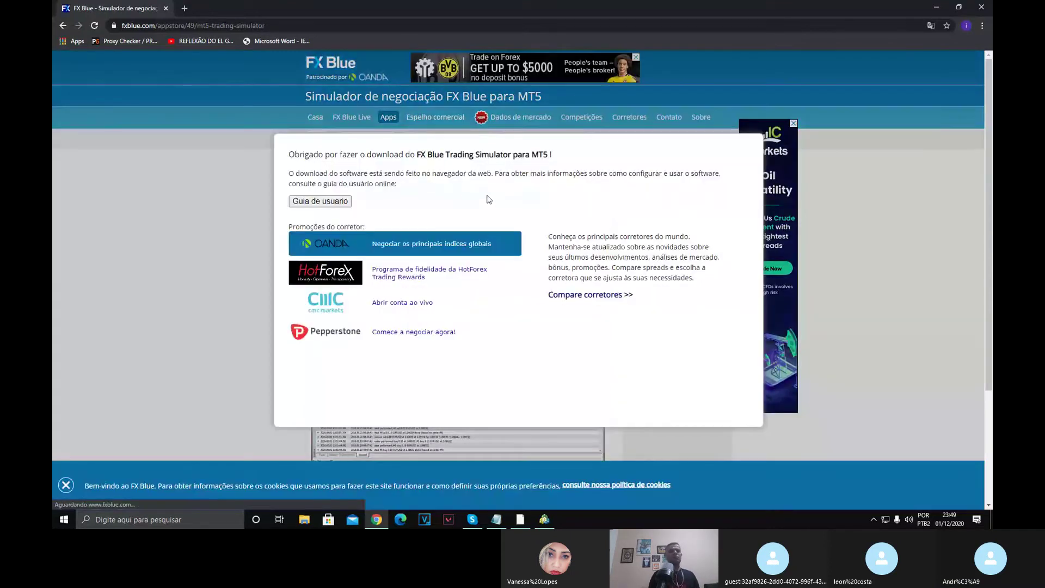
scroll(495, 206, "down", 1)
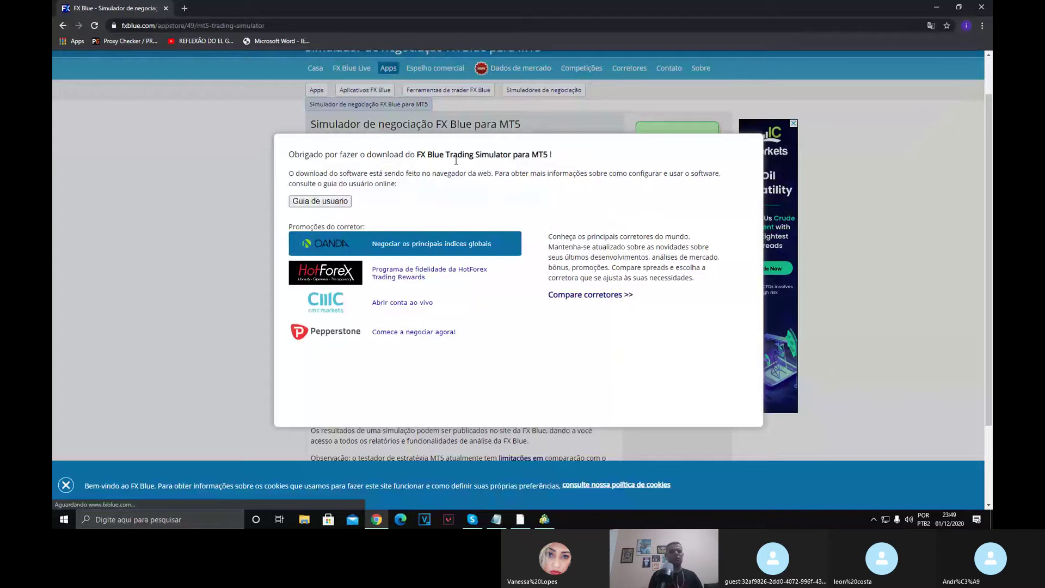
scroll(456, 161, "up", 1)
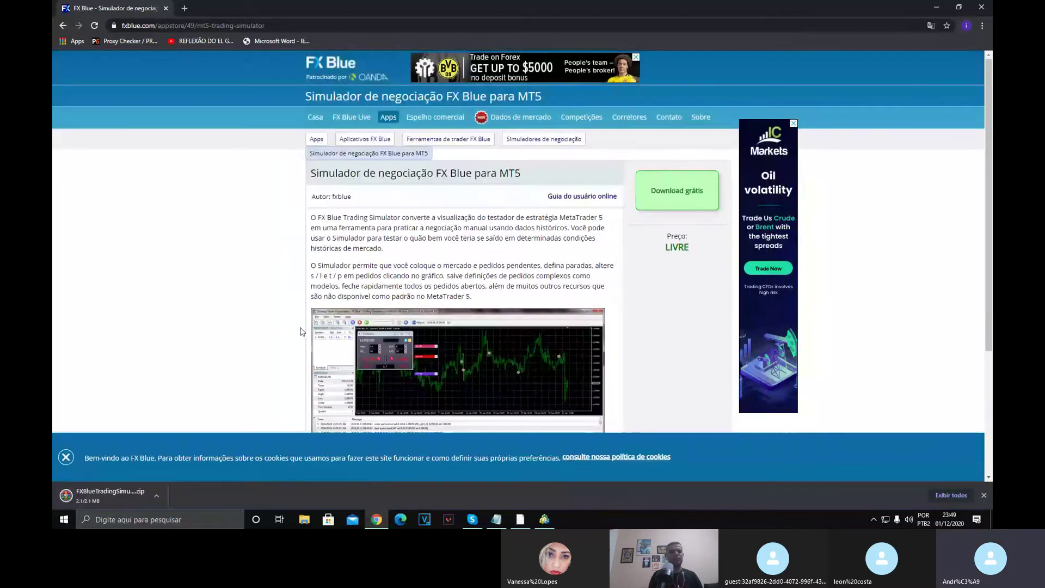
left_click(156, 496)
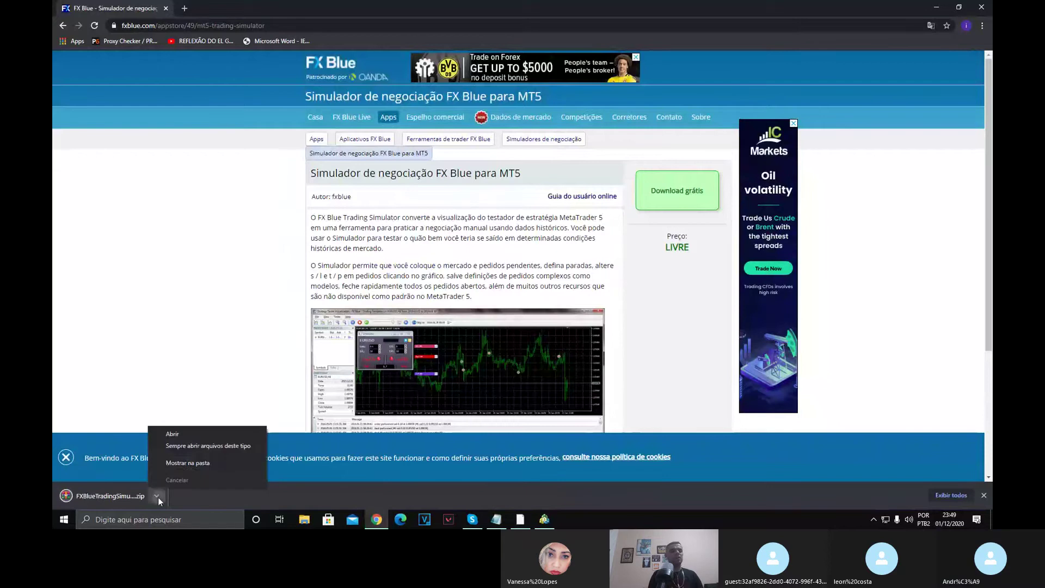
left_click(199, 462)
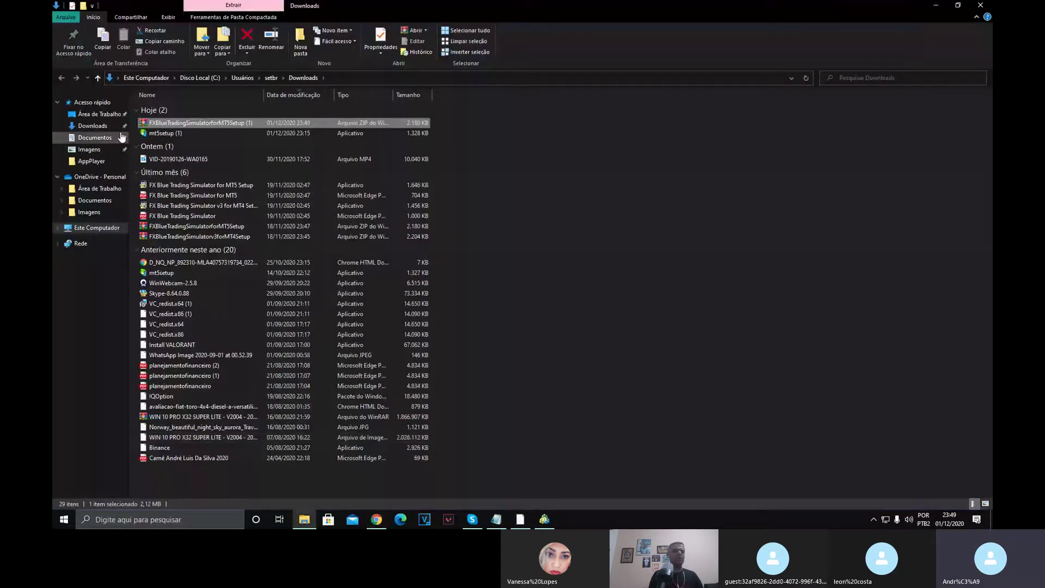
Try Extrair aqui on the new zip without overwriting, then run the older setup and acknowledge its expired error.
right_click(178, 124)
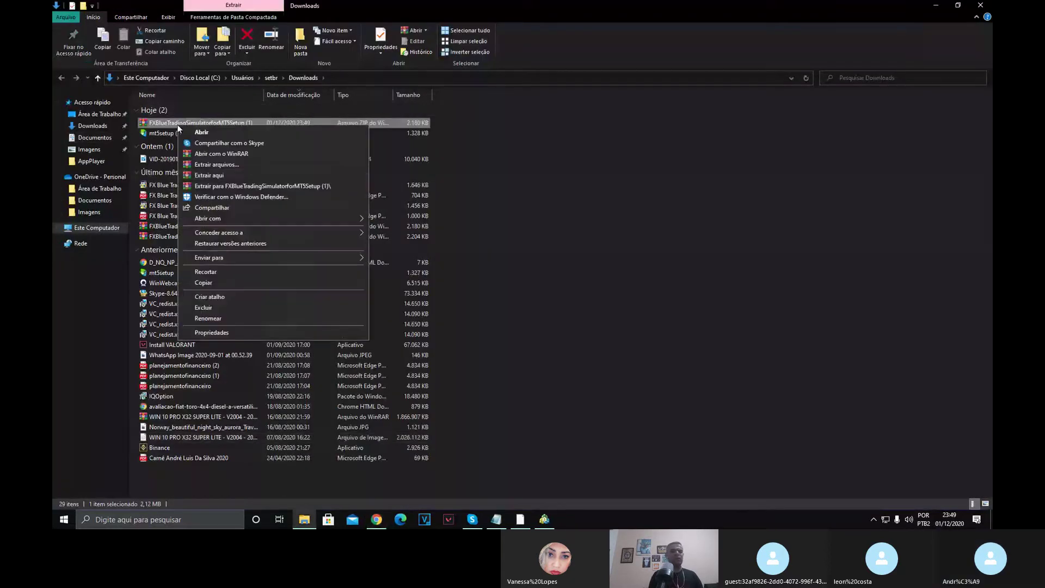
left_click(212, 175)
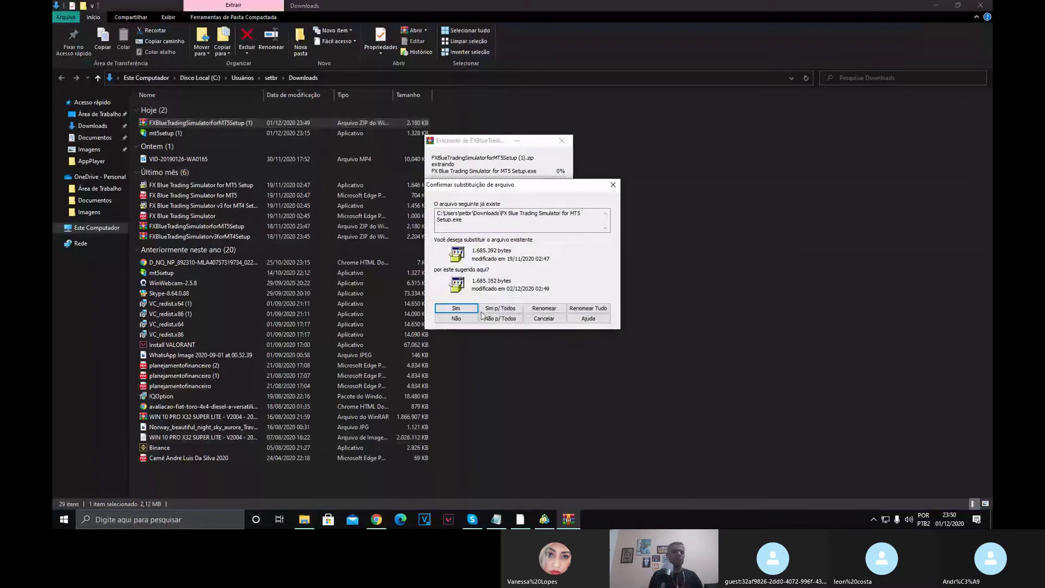
left_click(511, 309)
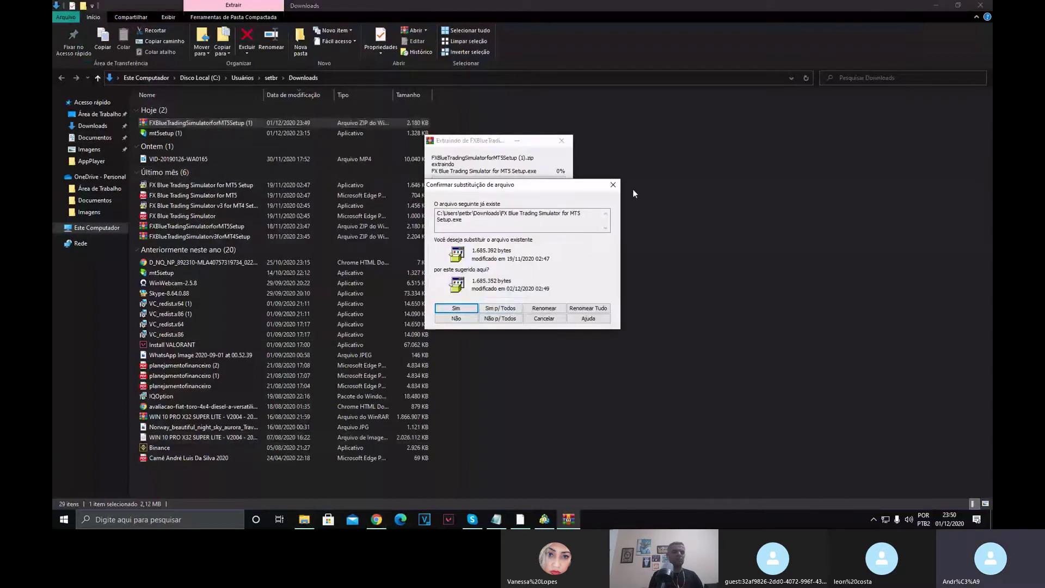
left_click(435, 319)
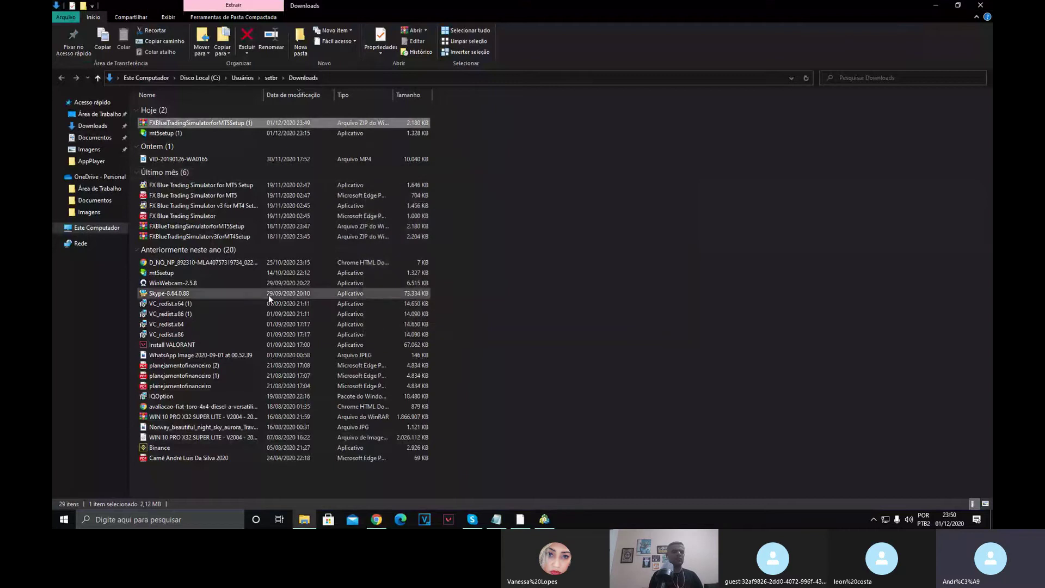
left_click(177, 186)
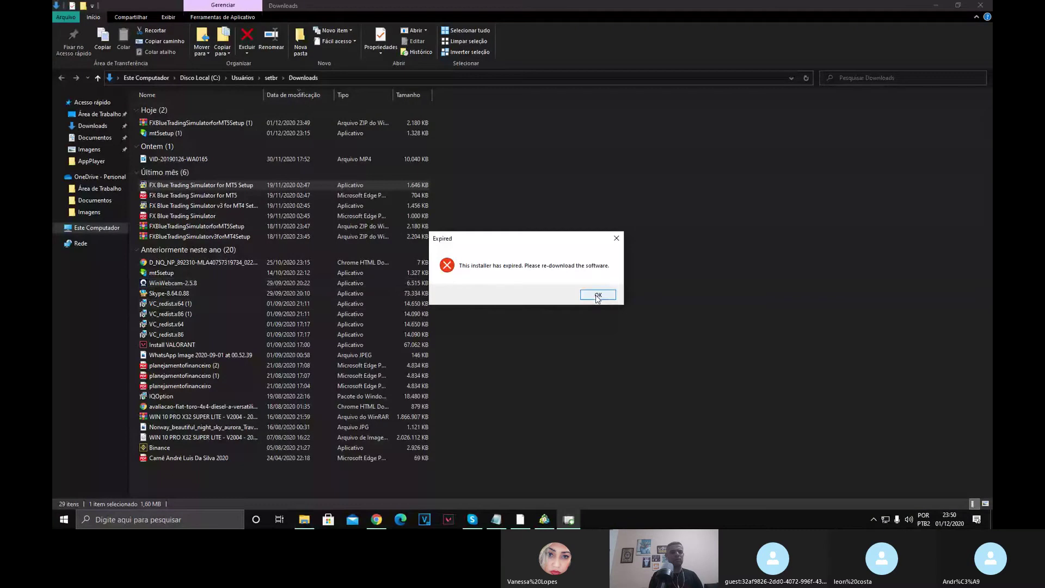
left_click(597, 297)
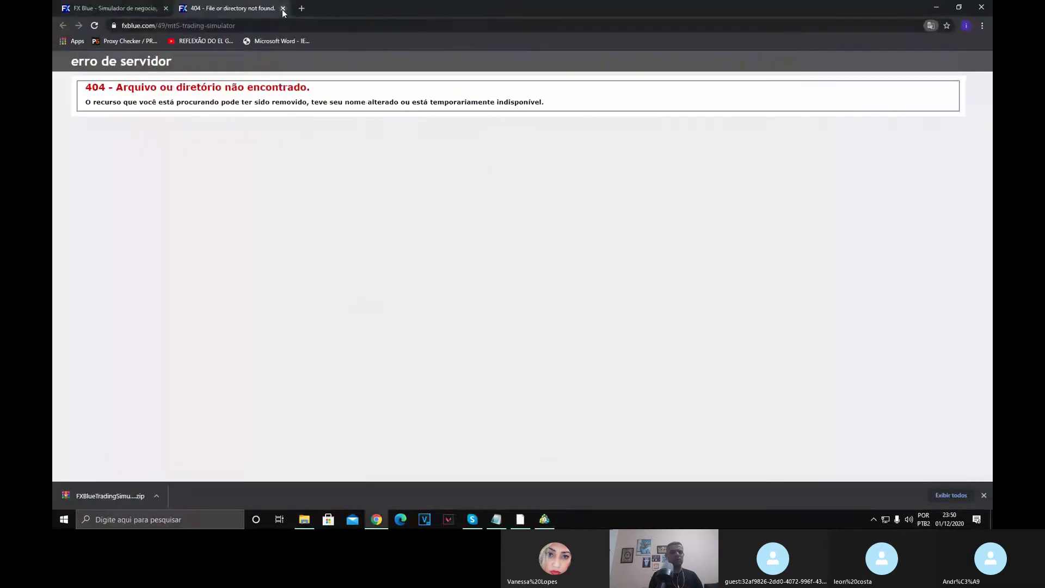
Close the 404 tab, open FXBlueTradingSimulatorforMT5Setup (1).zip in WinRAR and run its setup exe.
left_click(283, 9)
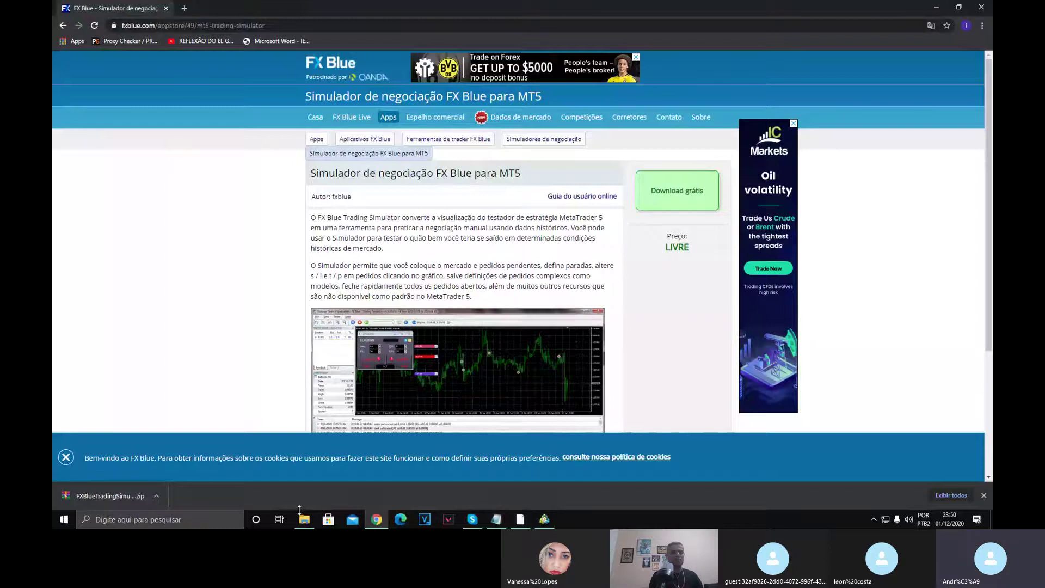
left_click(304, 513)
double_click(186, 123)
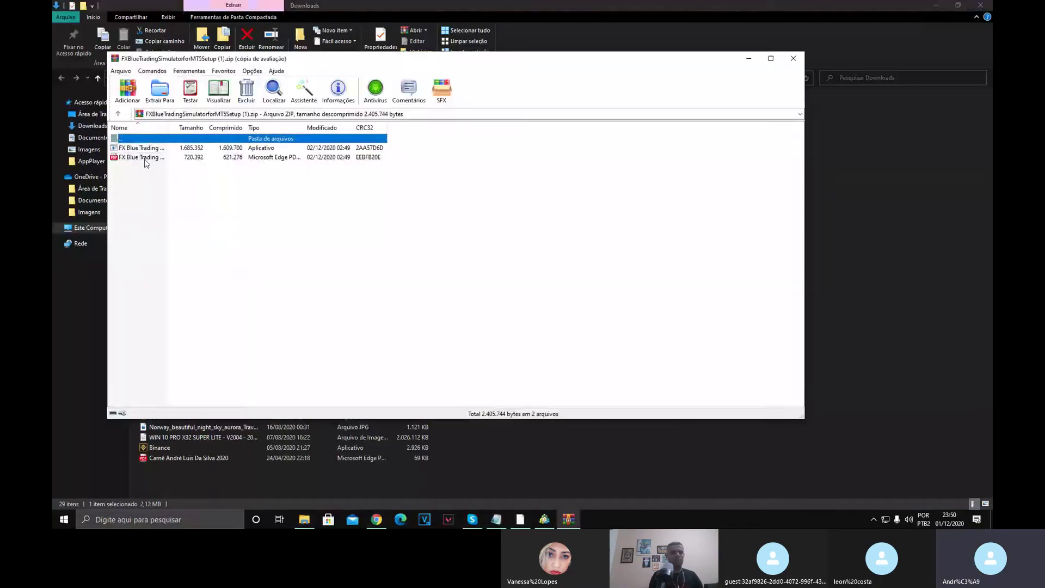
left_click(530, 200)
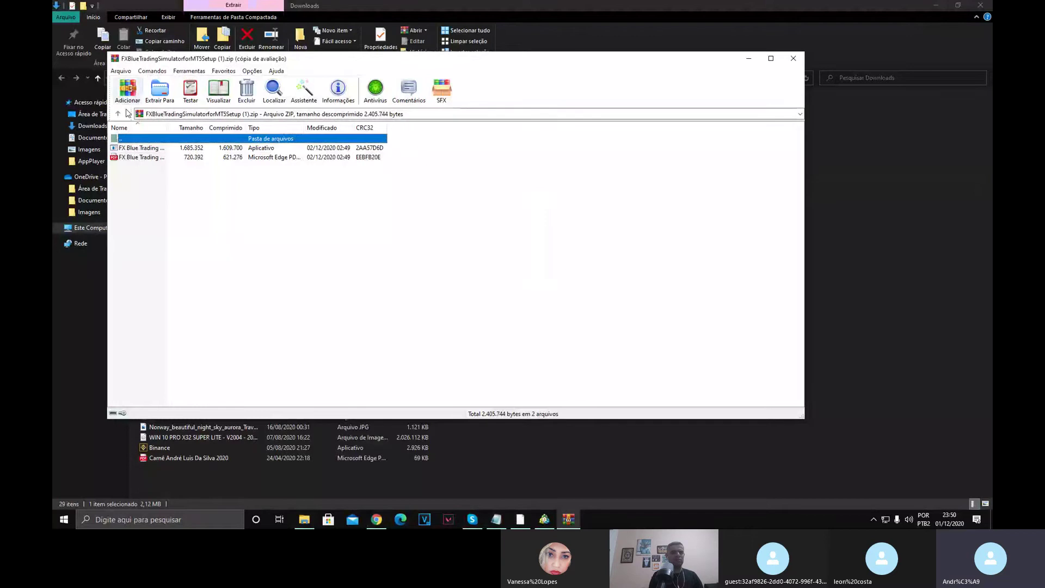
double_click(146, 152)
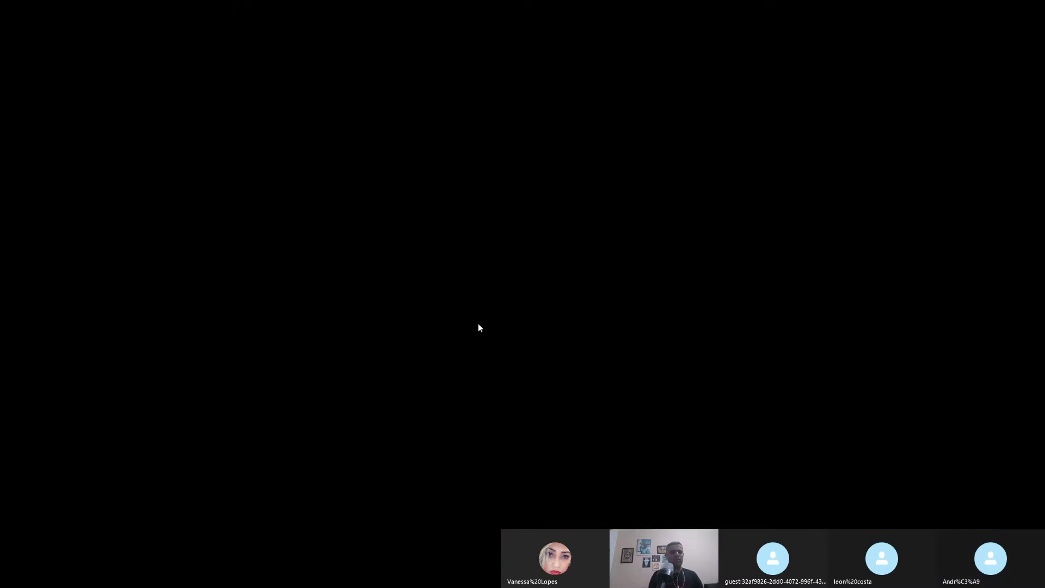
Install the simulator into both MetaTrader 5 and MetaTrader 5 - Copia, then dismiss the success notice.
left_click(478, 323)
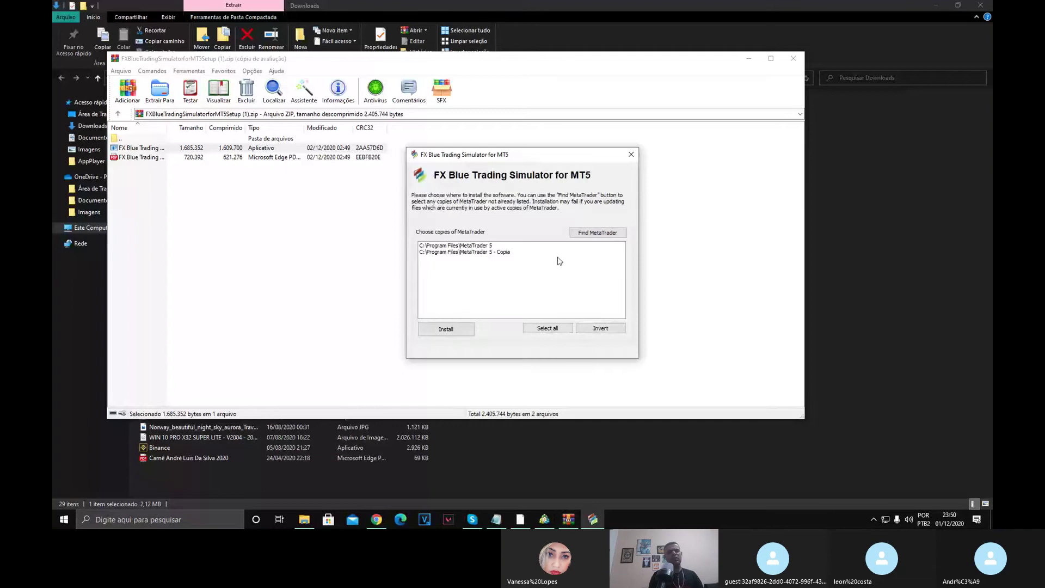
left_click(469, 251)
left_click(469, 245)
left_click(471, 252)
left_click(473, 258)
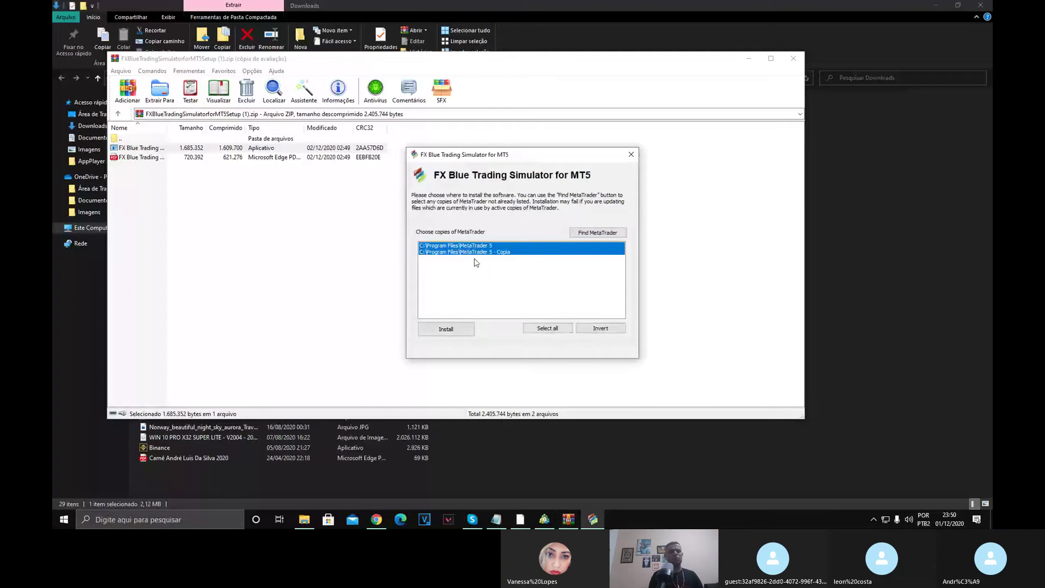
left_click(559, 329)
left_click(445, 328)
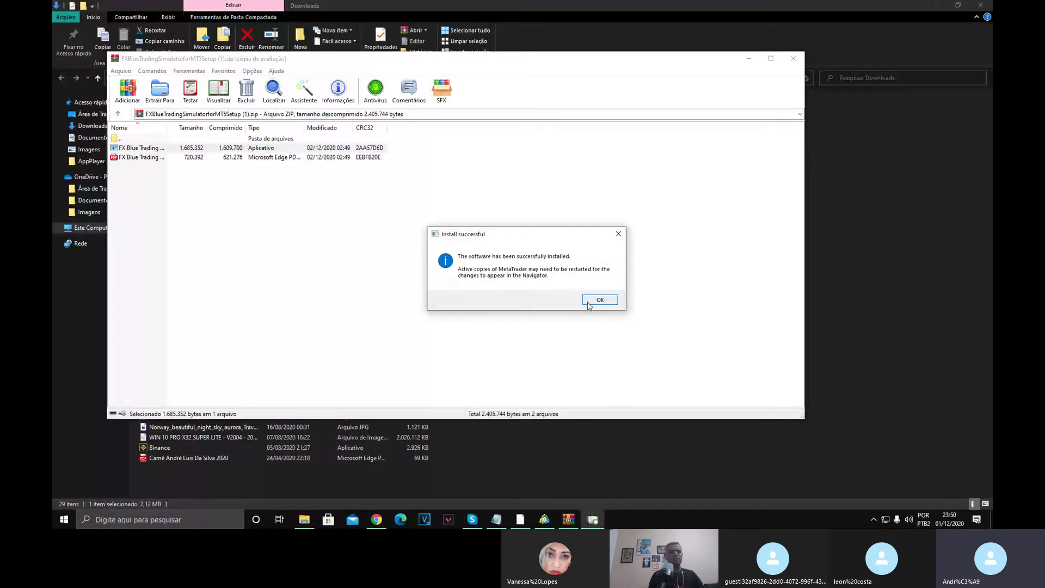
left_click(589, 304)
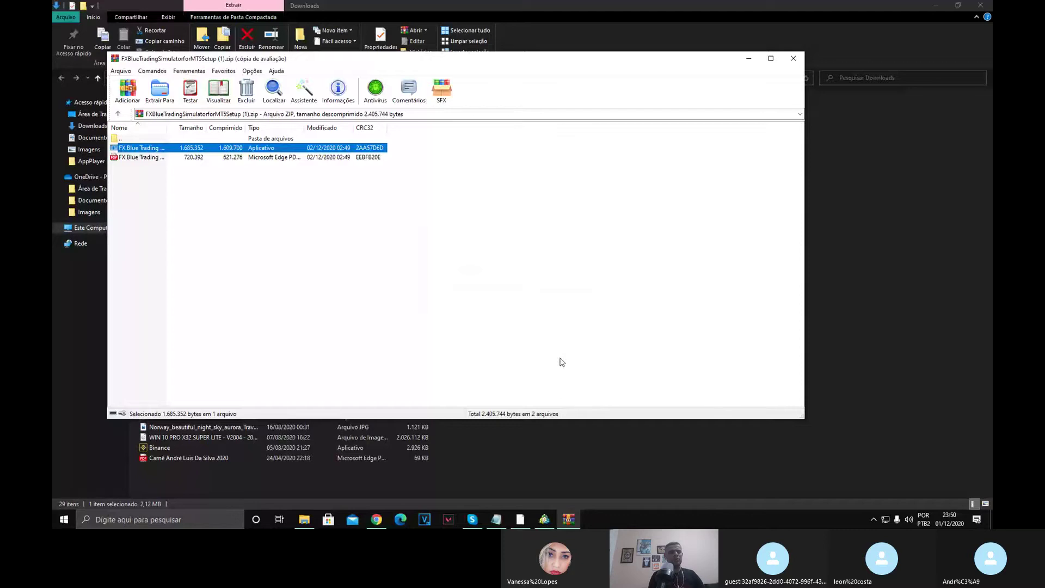
Close MetaTrader 5, WinRAR and Explorer, minimize Chrome and Skype, and relaunch MT5 via the ACTIV TRADER shortcut.
key("alt+Tab")
key("alt+Tab")
key("alt+Tab")
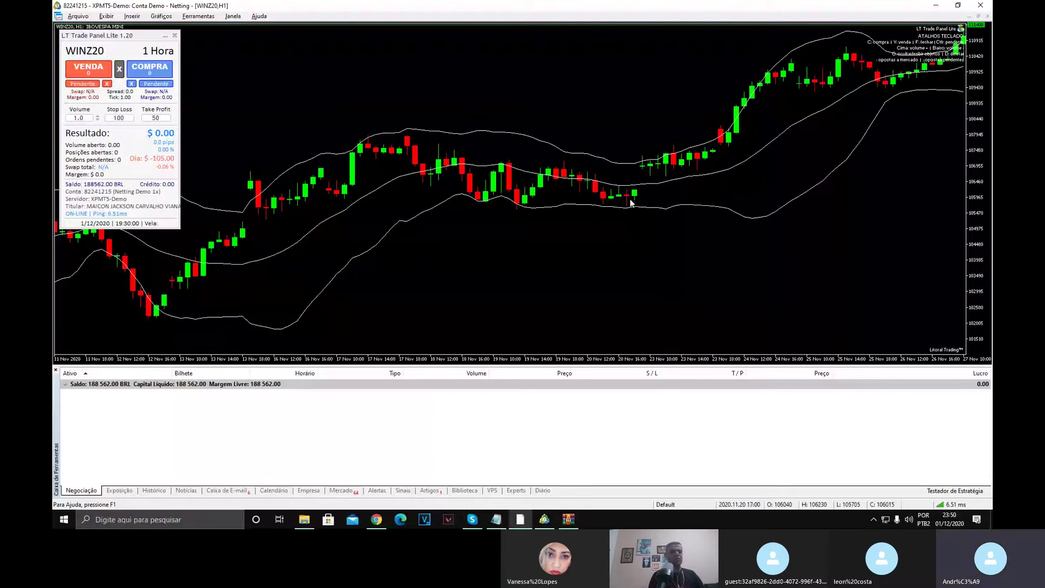
left_click(979, 7)
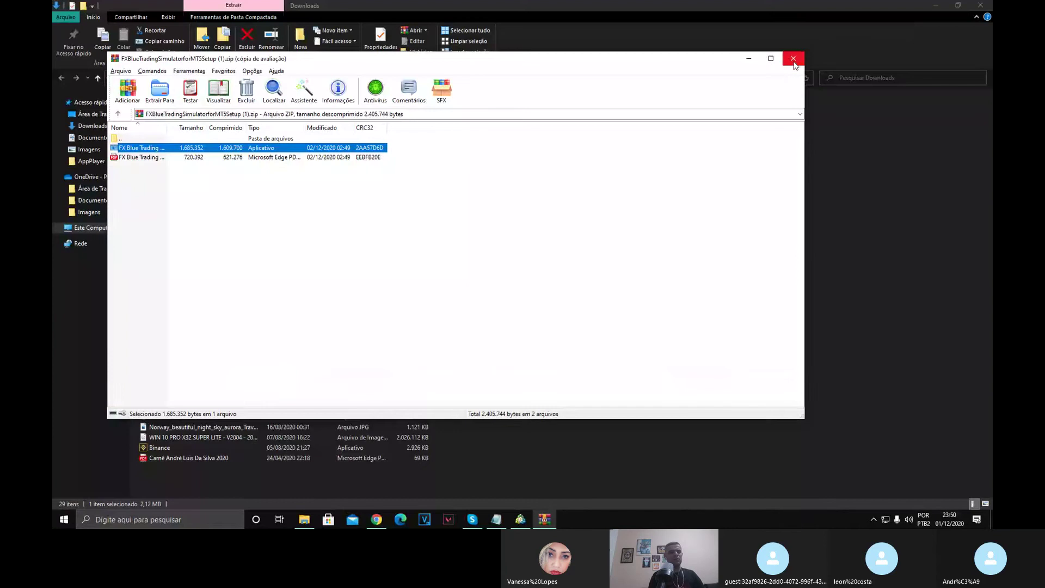
left_click(793, 59)
left_click(980, 7)
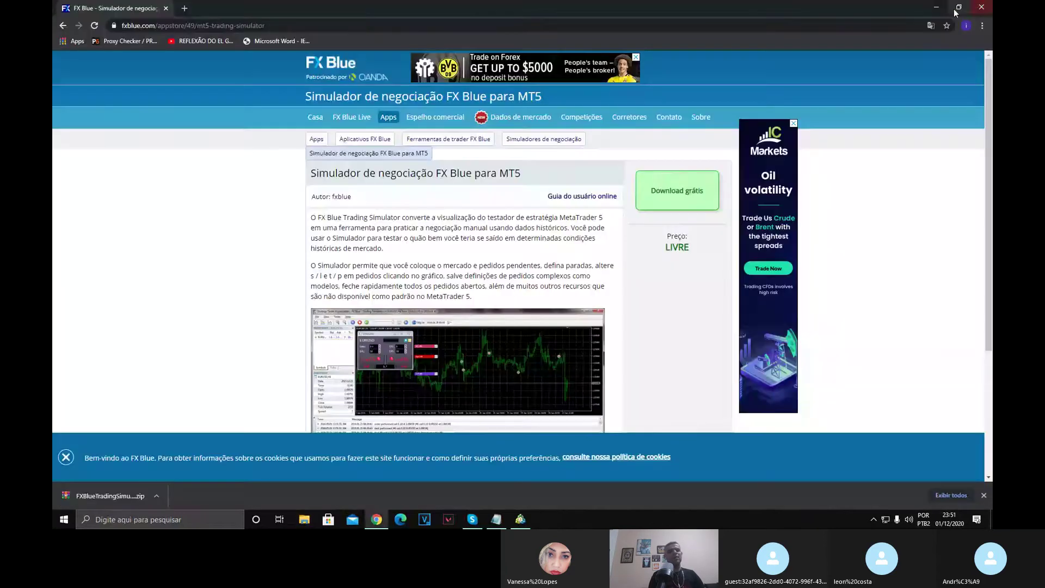
left_click(933, 8)
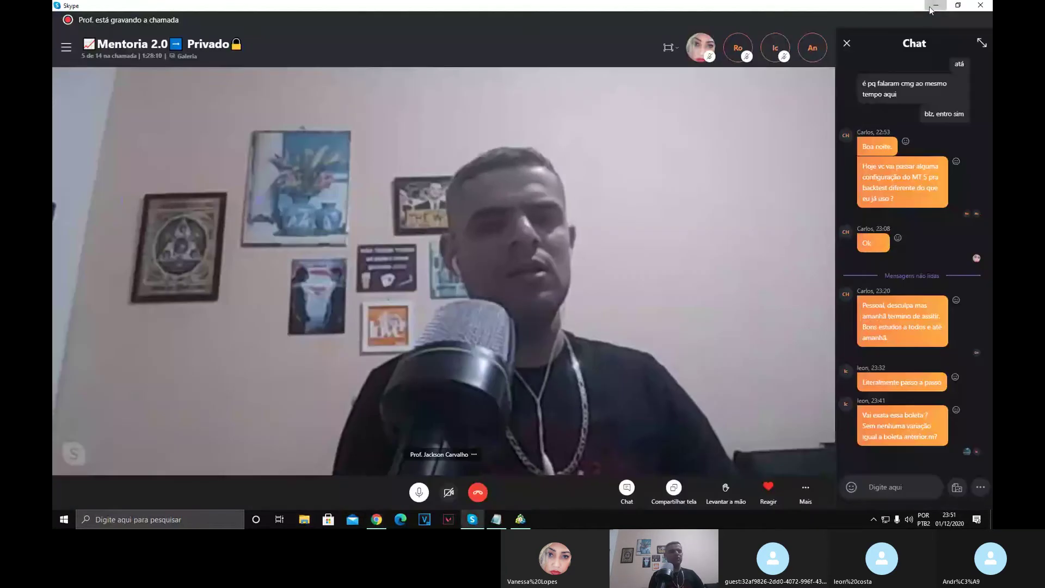
left_click(935, 6)
key("Escape")
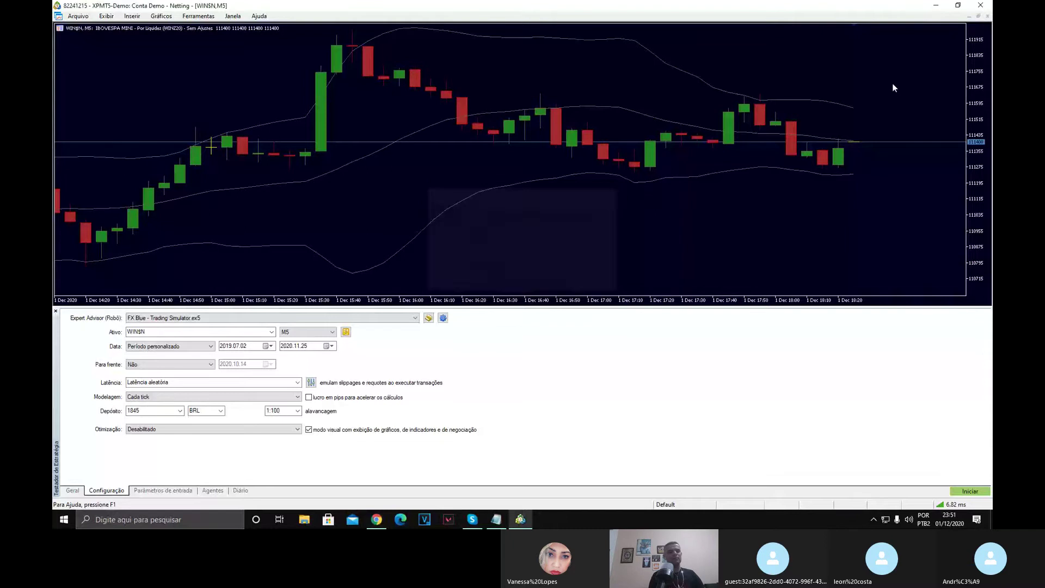
left_click(980, 5)
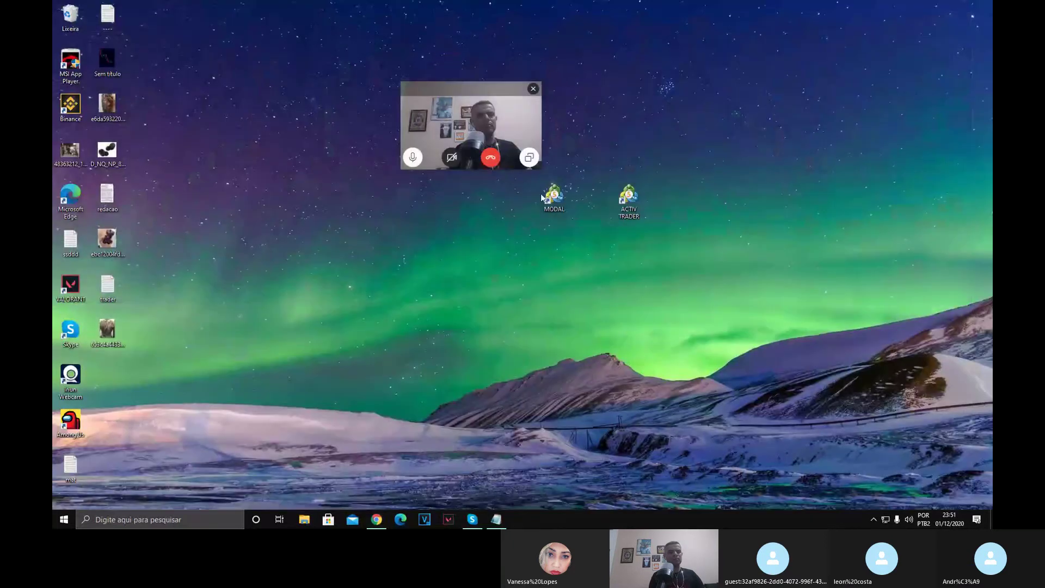
left_click(628, 201)
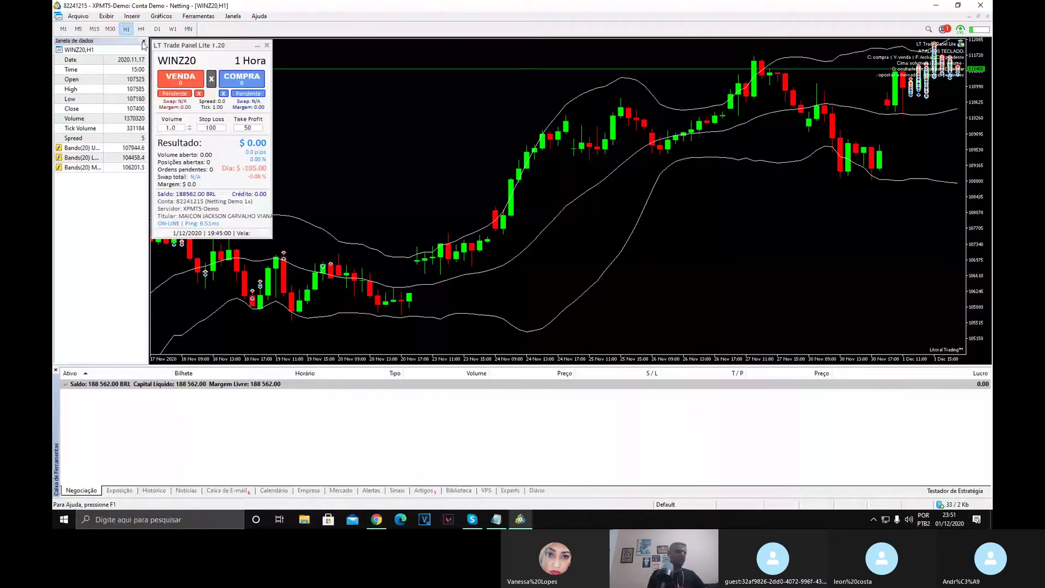
Close the Janela de dados and show the Testador de Estratégia's Configuração tab.
left_click(144, 41)
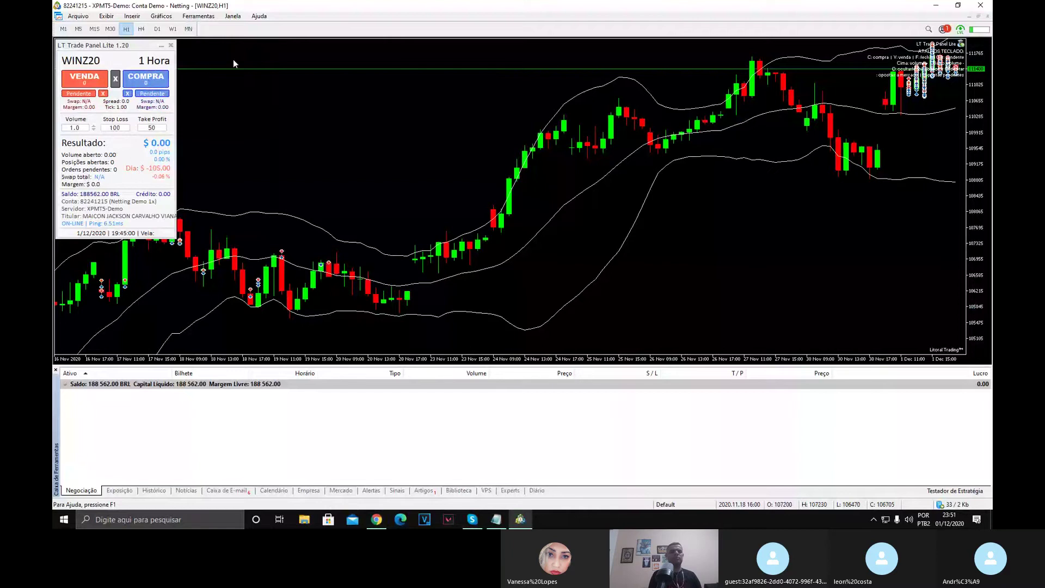
left_click(954, 491)
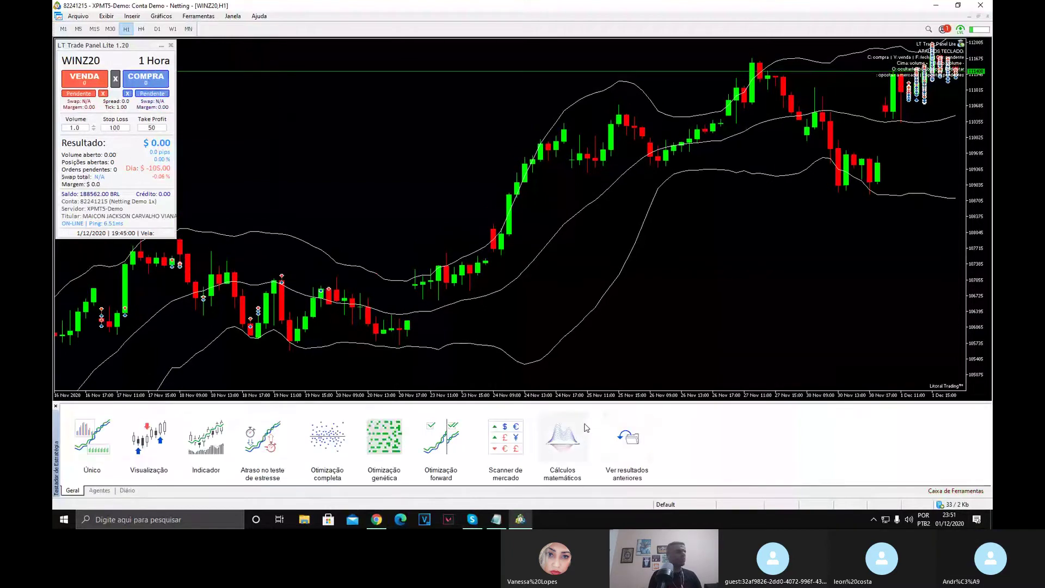
left_click(92, 437)
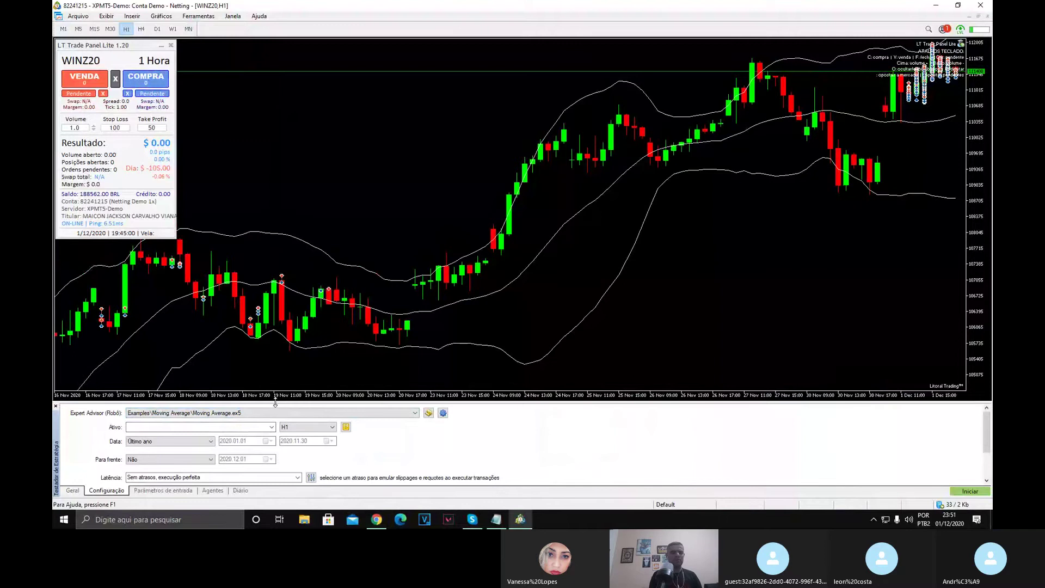
Enlarge the tester panel and choose FX Blue - Trading Simulator.ex5 as the Expert Advisor.
left_click_drag(274, 403, 274, 273)
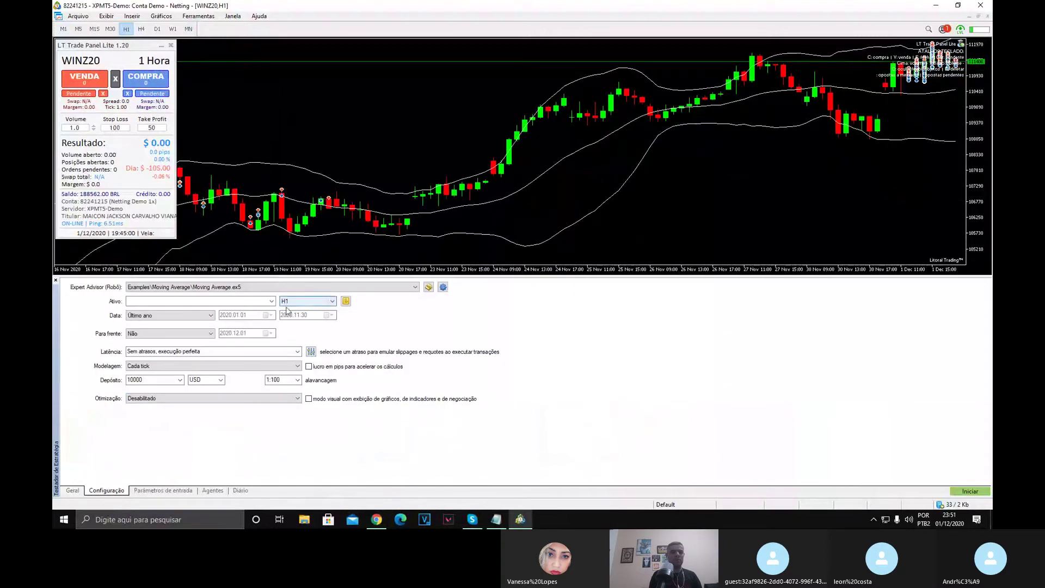
left_click(210, 293)
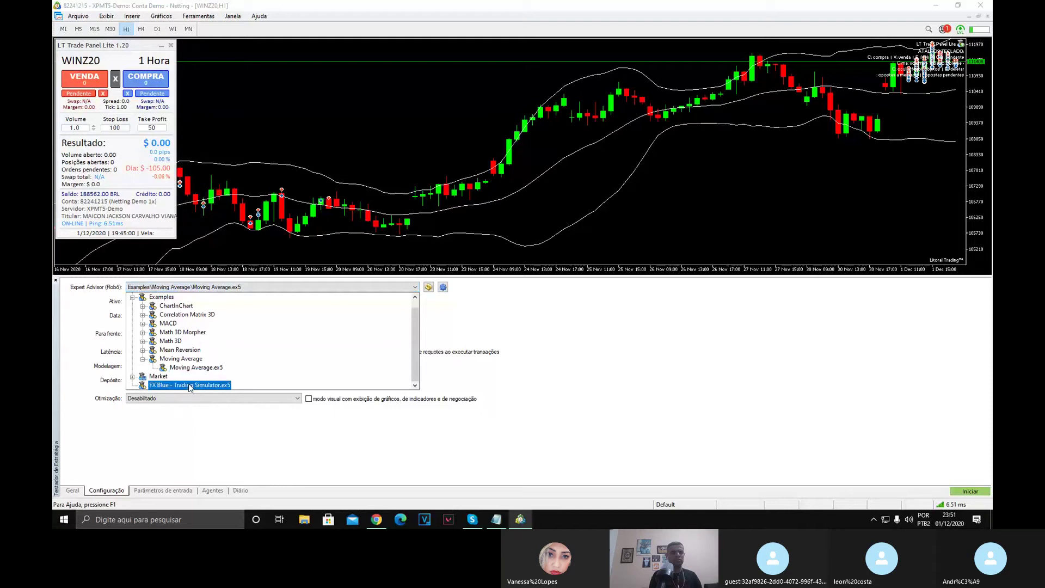
left_click(471, 324)
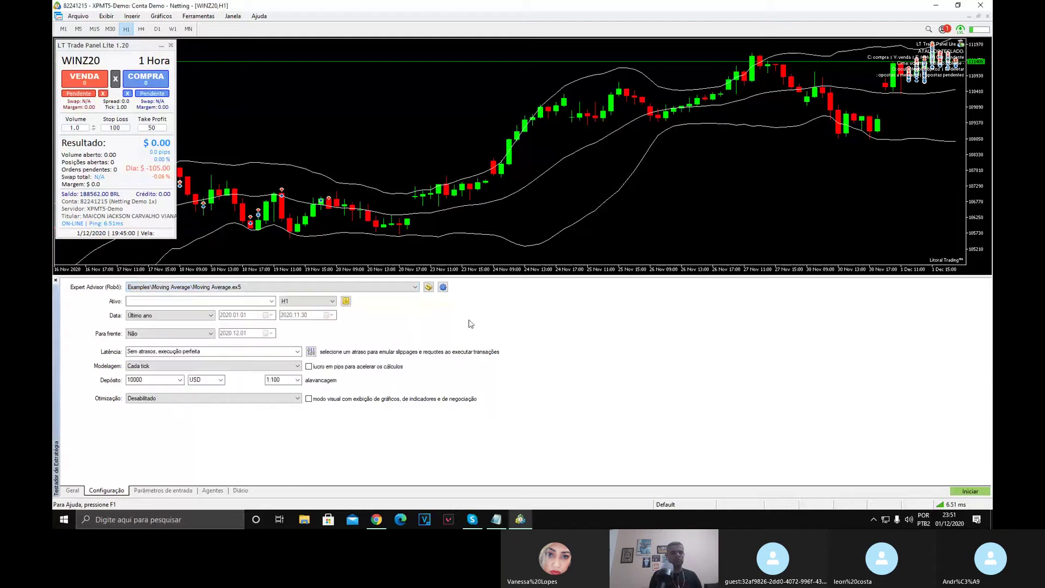
left_click(240, 287)
left_click(171, 382)
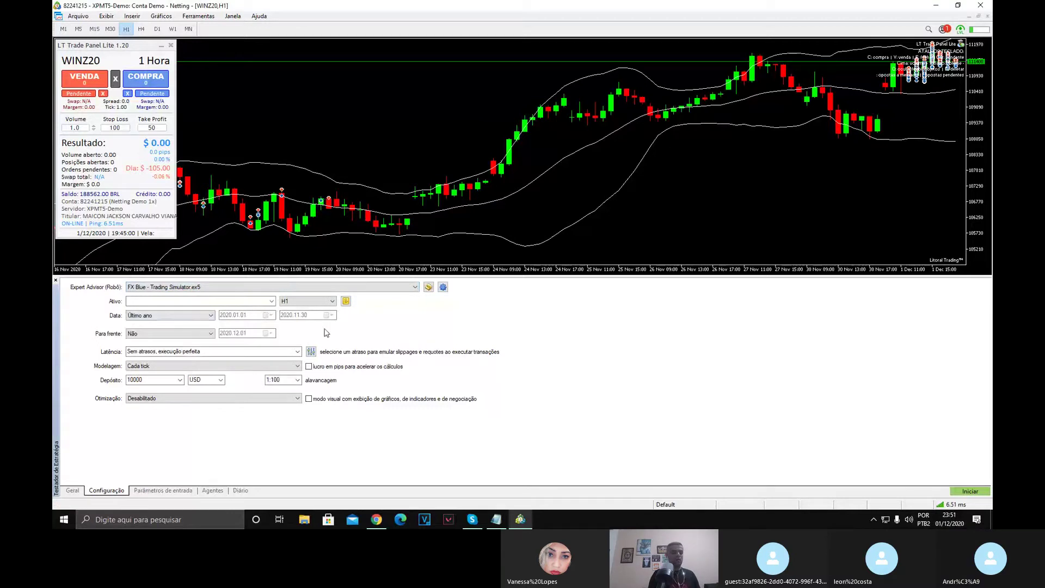
Set Ativo to all Market Watch symbols and open the Ativos window from Exibir.
left_click(271, 303)
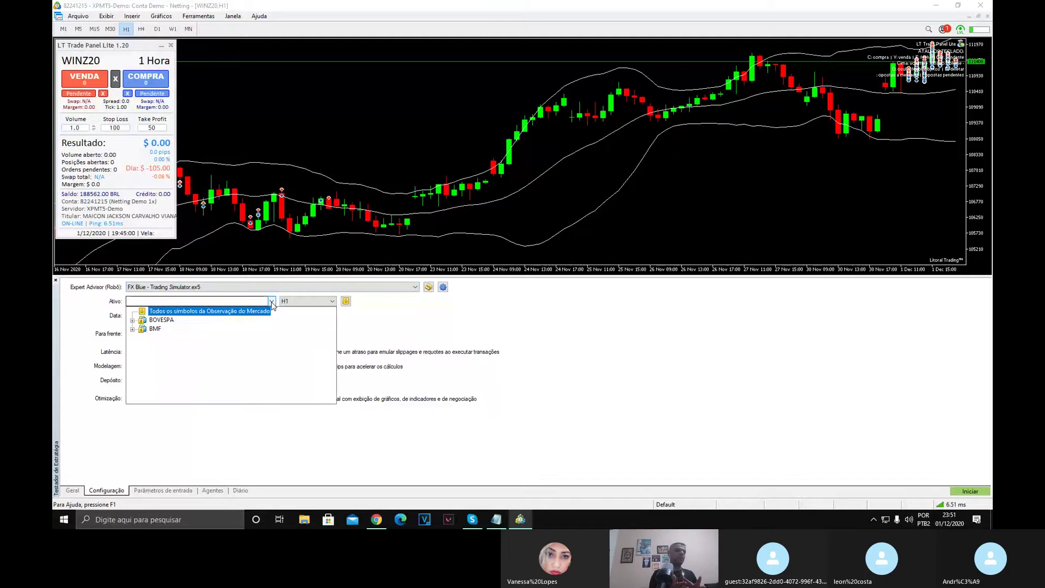
left_click(271, 302)
left_click(271, 302)
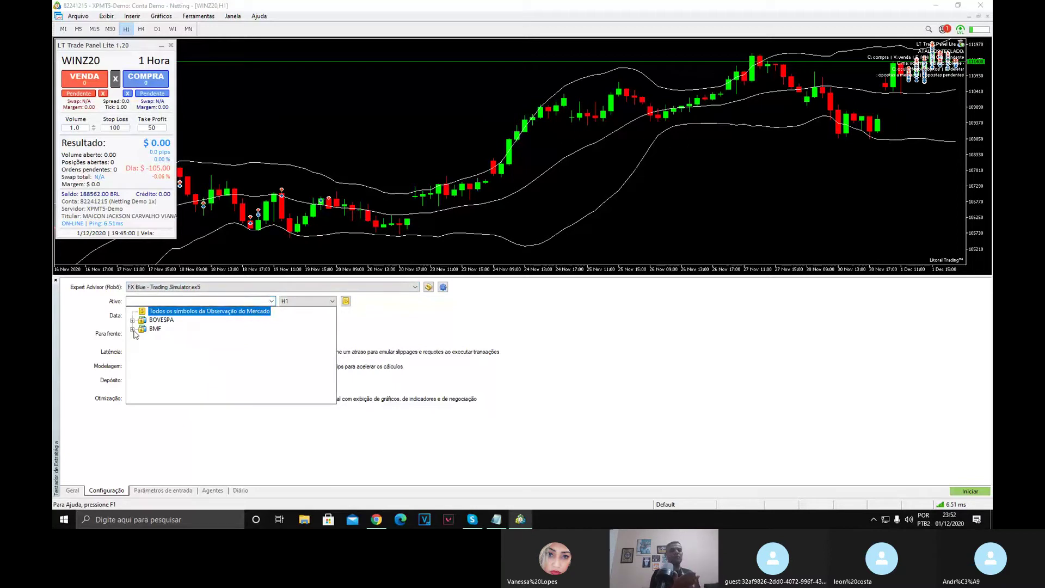
left_click(271, 301)
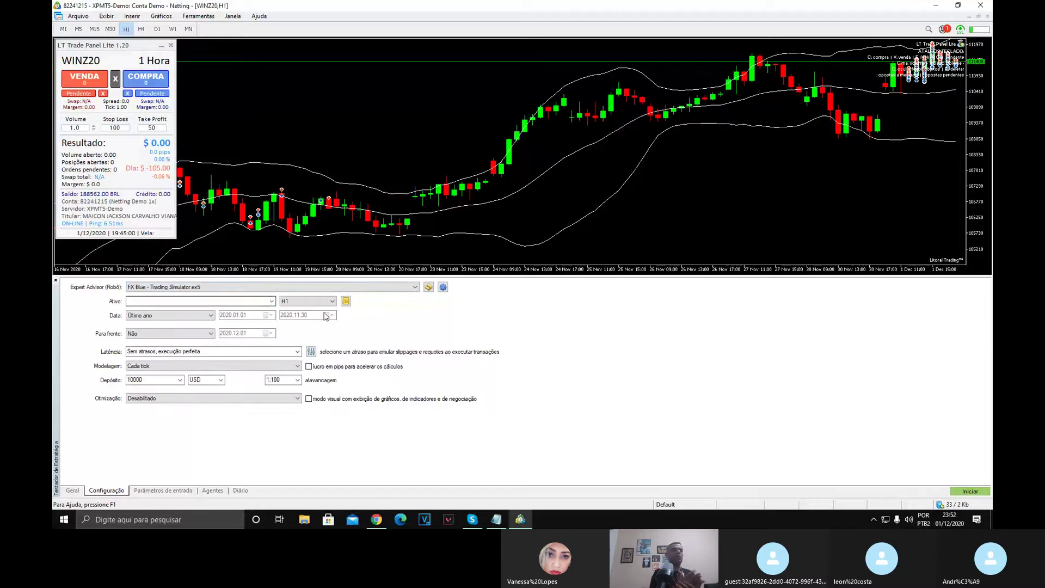
left_click(231, 302)
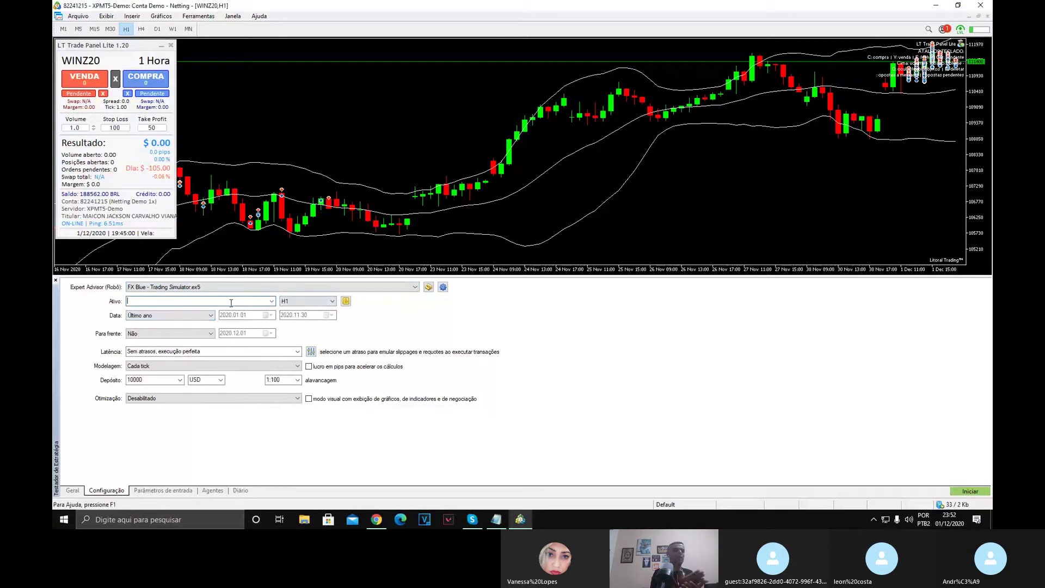
left_click(270, 300)
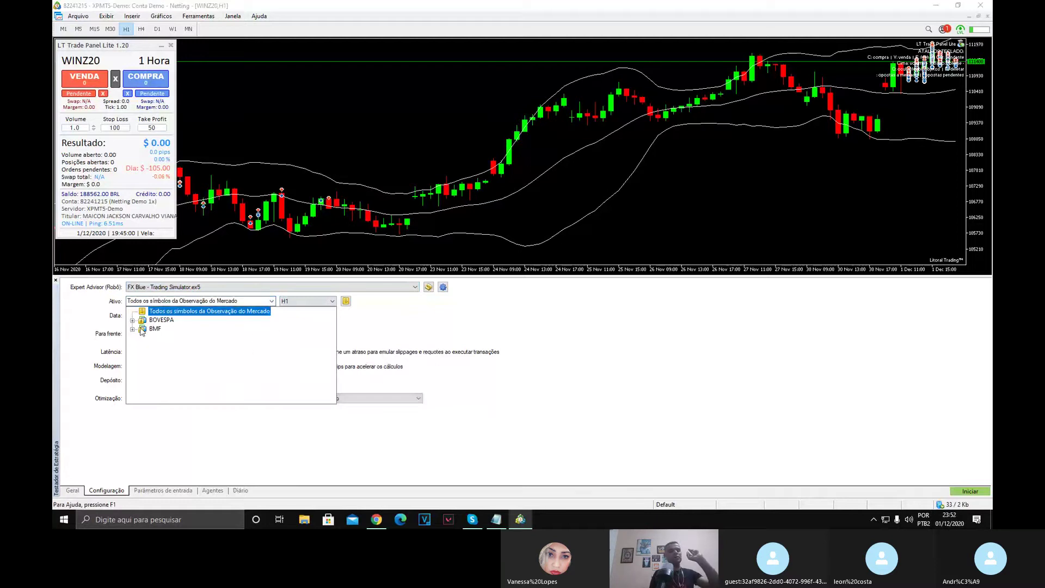
left_click(106, 16)
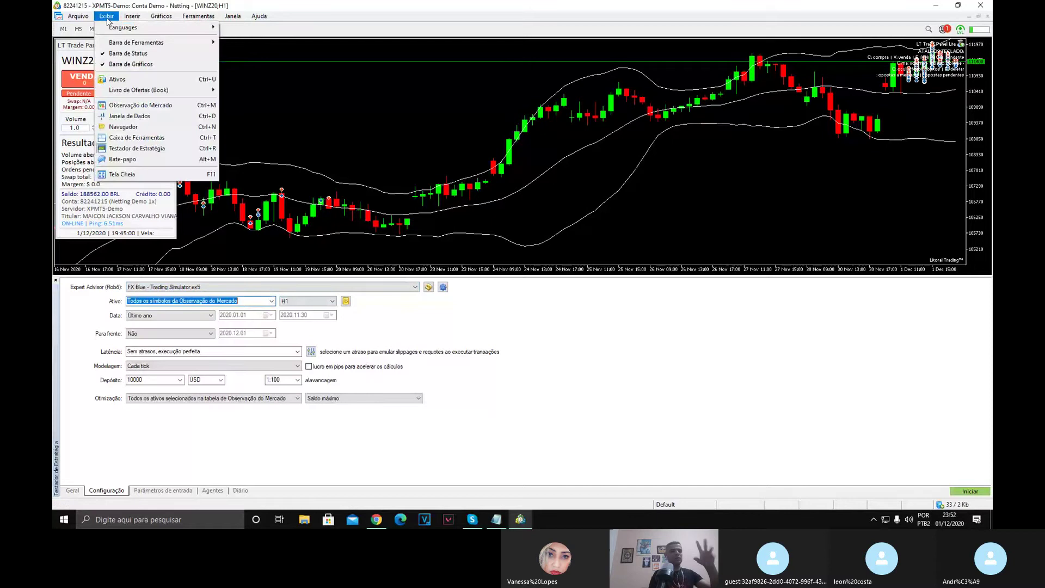
left_click(130, 82)
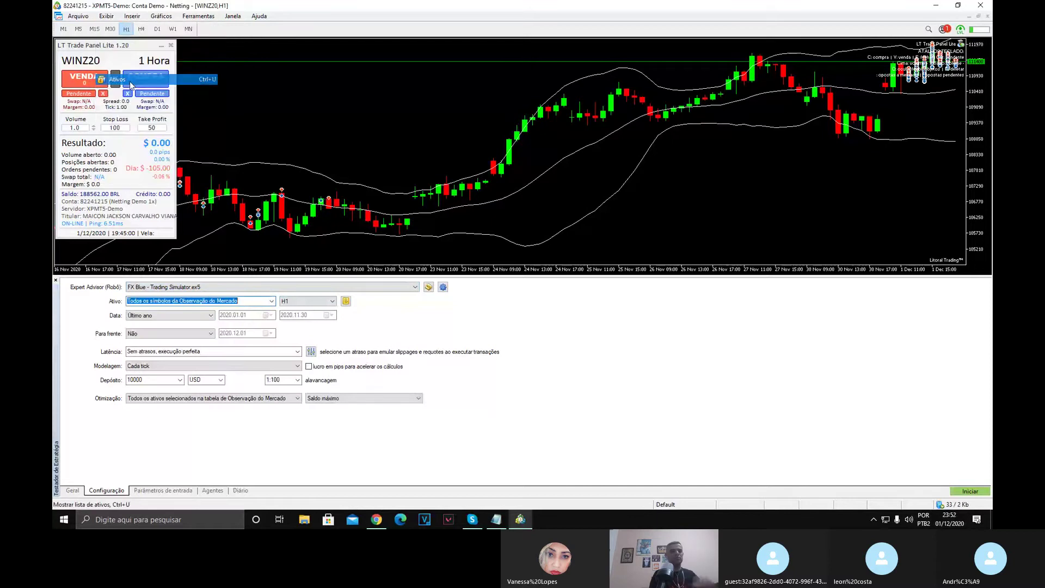